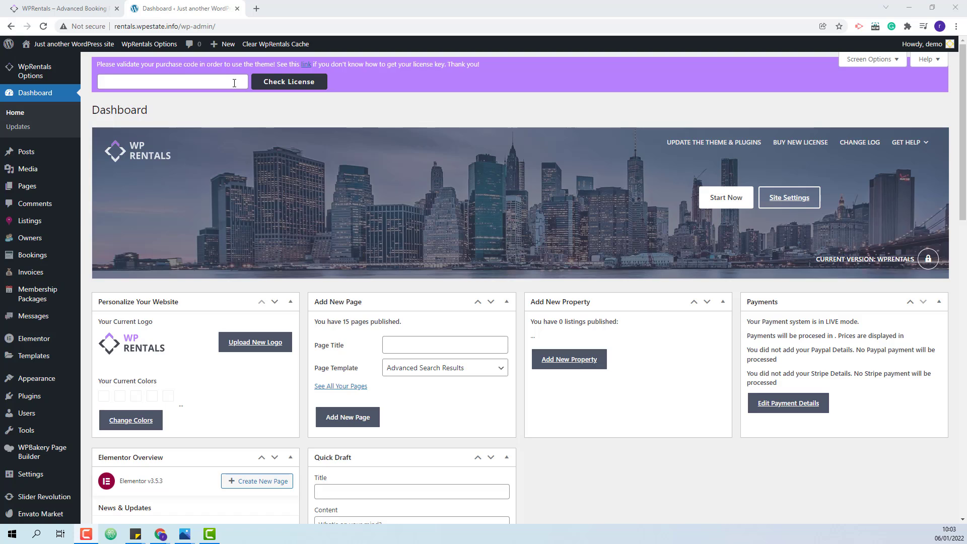
Paste and validate the WPRentals purchase code on the Dashboard, then go to Installed Plugins
left_click(160, 87)
key("ctrl+v")
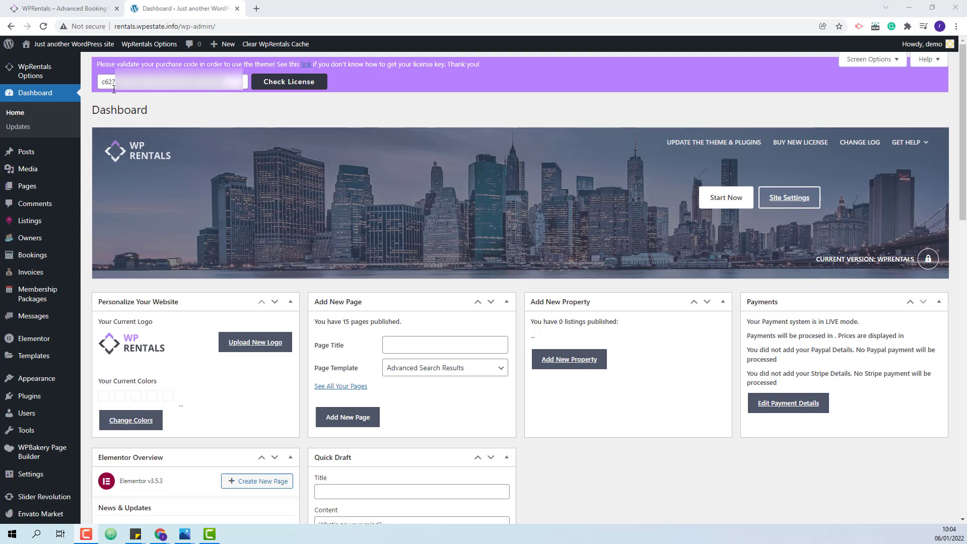
left_click(288, 88)
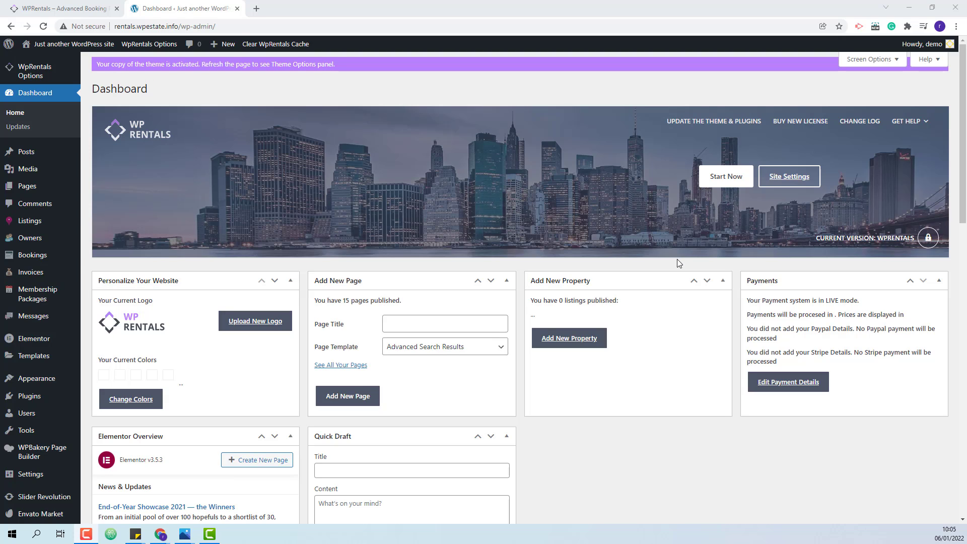
left_click(37, 398)
Activate SVG Support and save its settings with Restrict to Administrators ticked
scroll(291, 323, "down", 5)
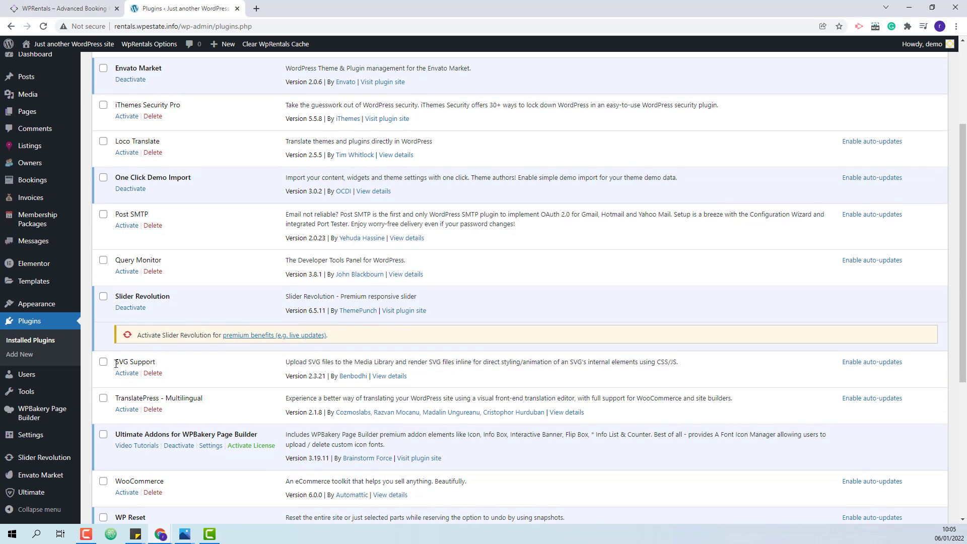
left_click(122, 374)
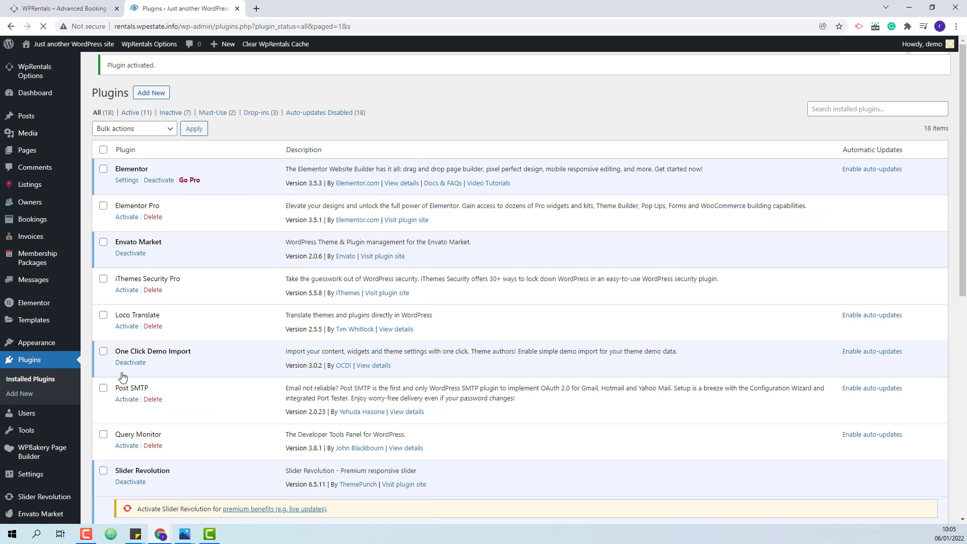
scroll(126, 393, "down", 3)
left_click(127, 403)
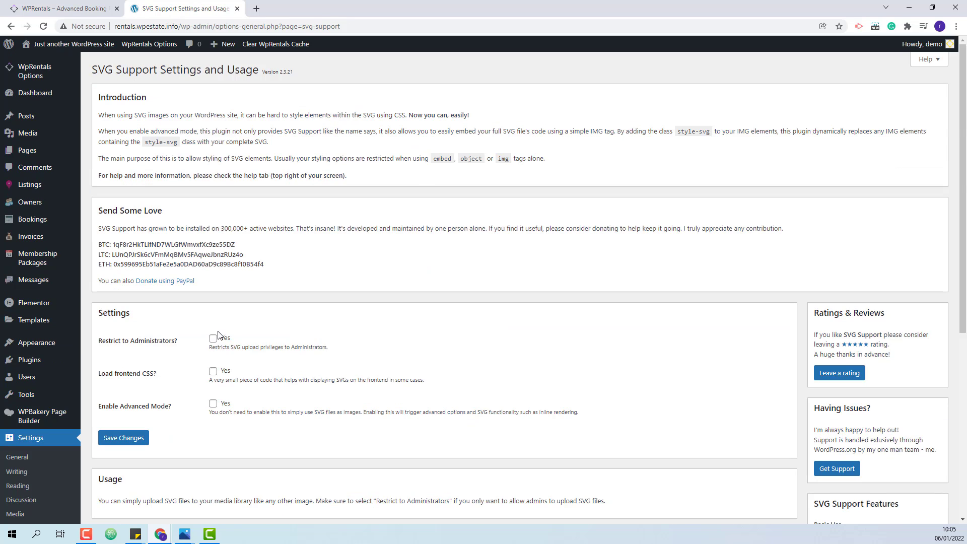
left_click(213, 339)
left_click(124, 438)
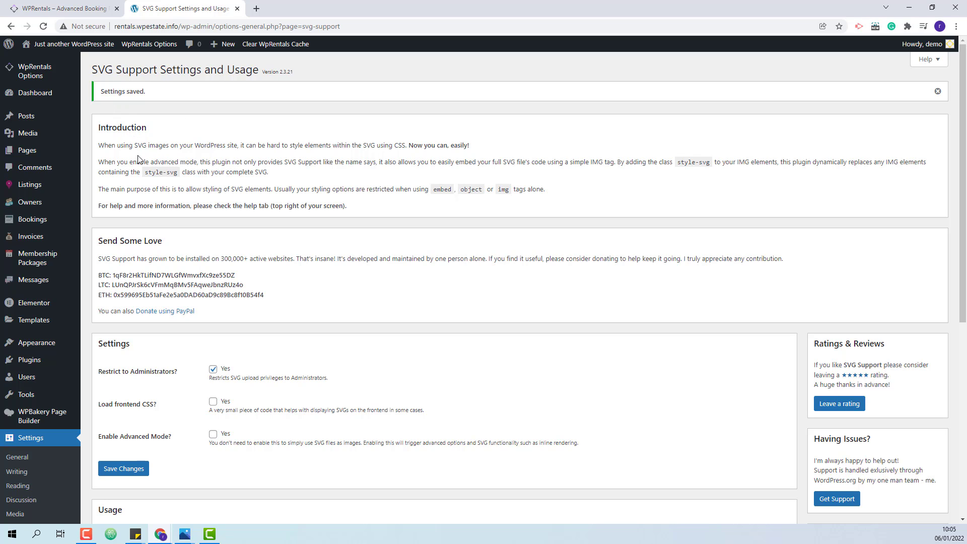
mouse_move(40, 74)
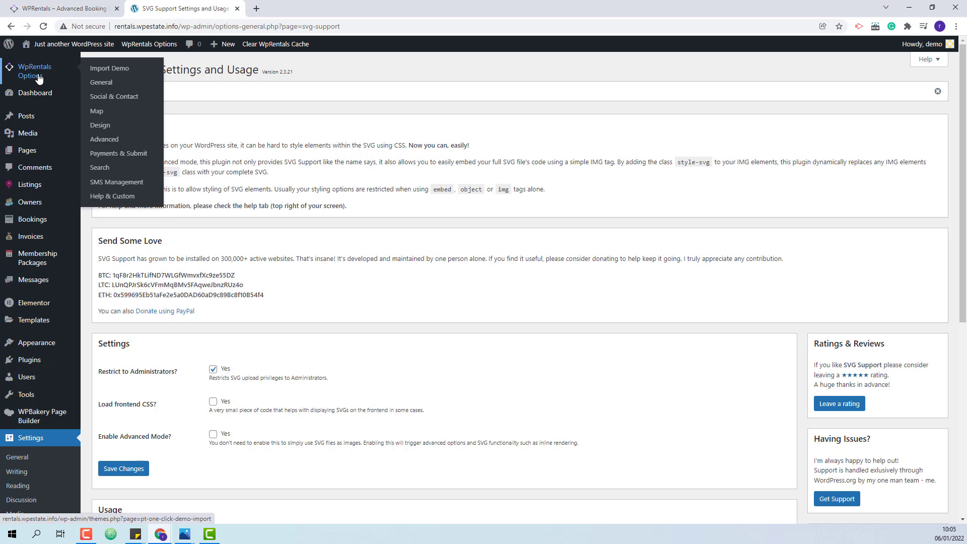
Import the Main demo from WpRentals Options > Import Demo, then view the live site
left_click(127, 74)
scroll(504, 254, "down", 5)
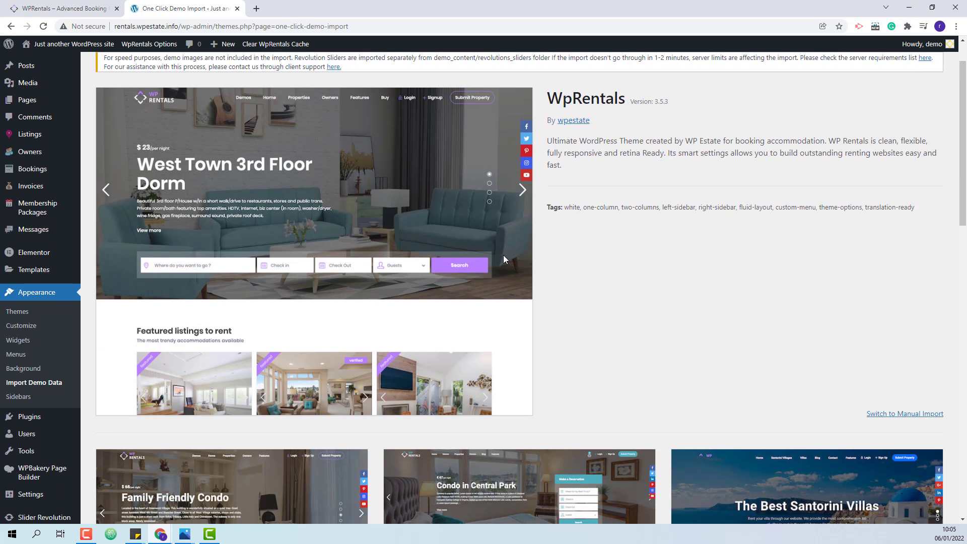
scroll(506, 259, "down", 3)
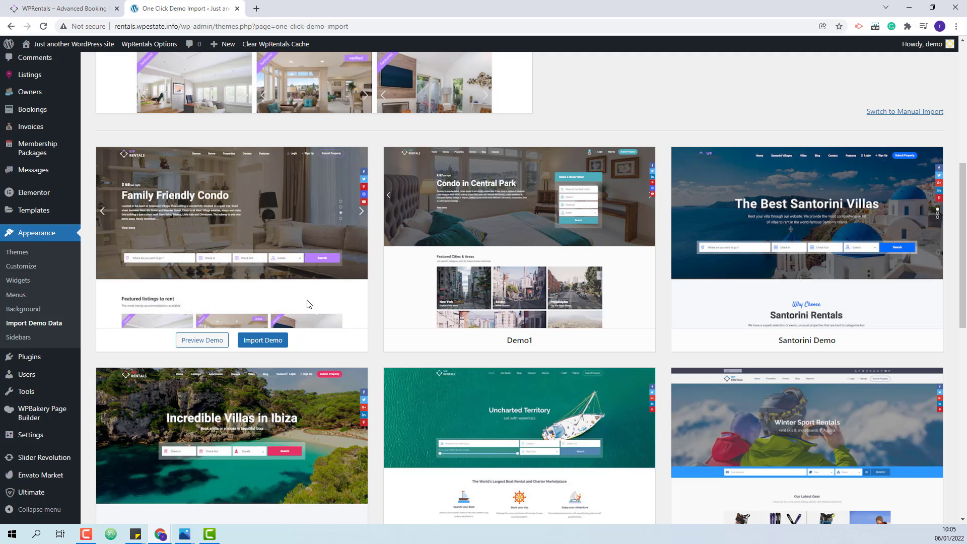
left_click(261, 346)
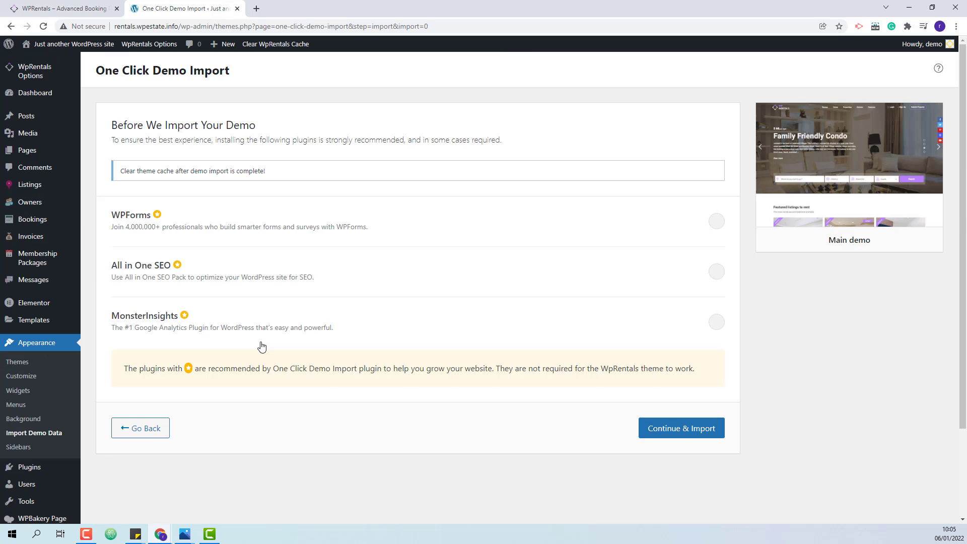
left_click(683, 428)
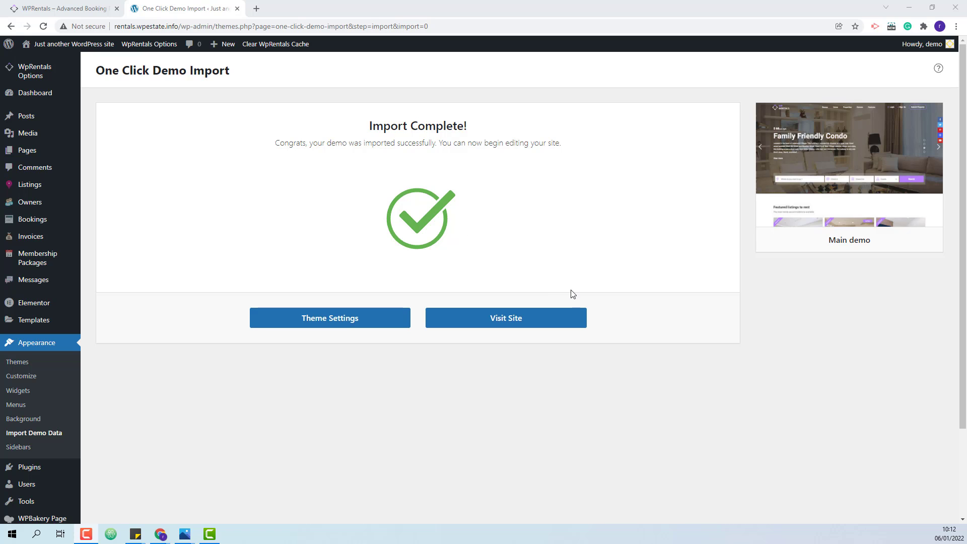
left_click(499, 322)
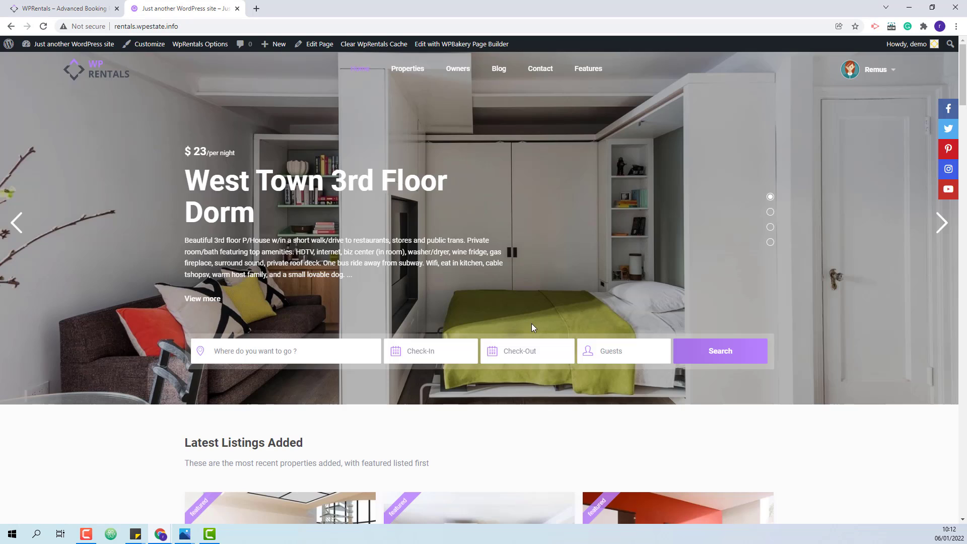
Scroll through the demo homepage's listings, cities, property and owner sections, then bring up Edit Page options
scroll(590, 212, "down", 15)
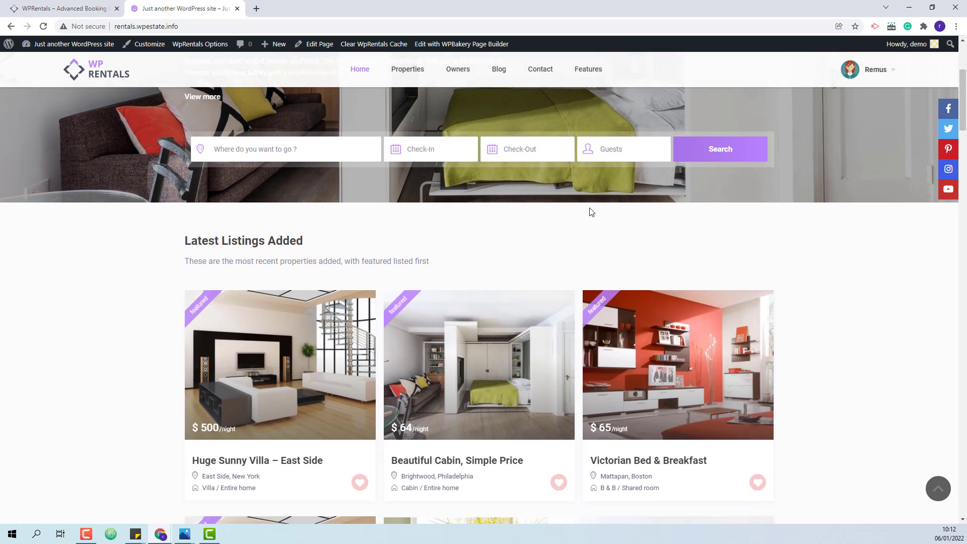
scroll(591, 211, "down", 15)
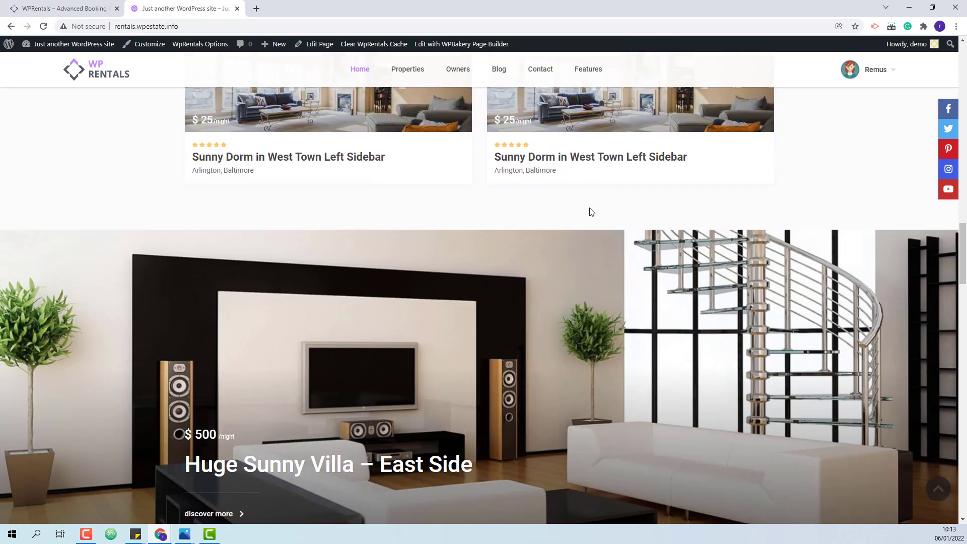
scroll(590, 212, "down", 10)
scroll(590, 212, "up", 6)
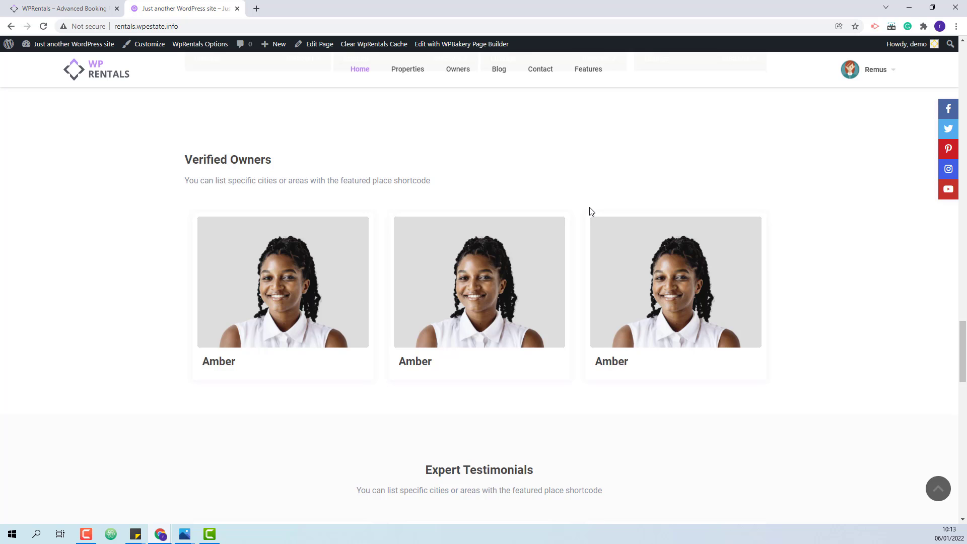
scroll(592, 211, "up", 3)
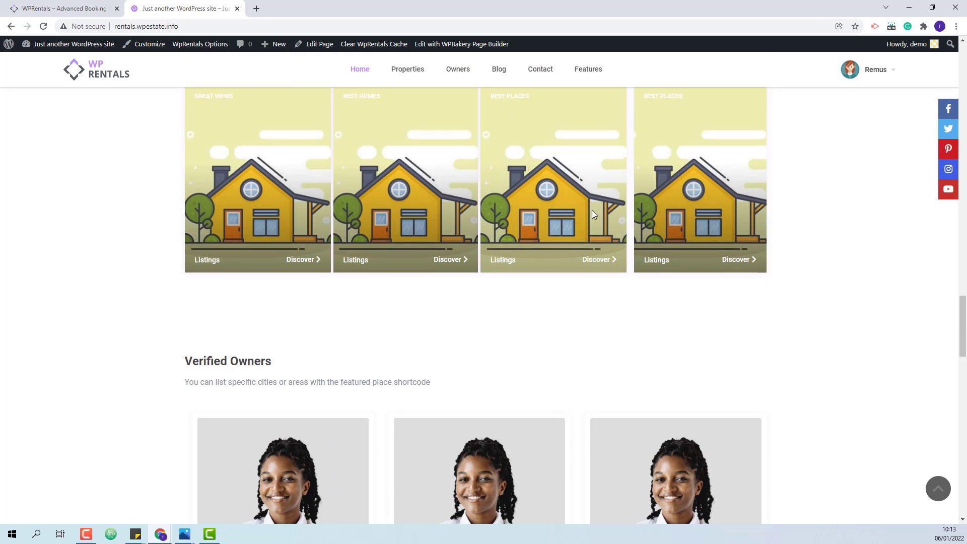
scroll(592, 211, "up", 1)
scroll(421, 205, "up", 3)
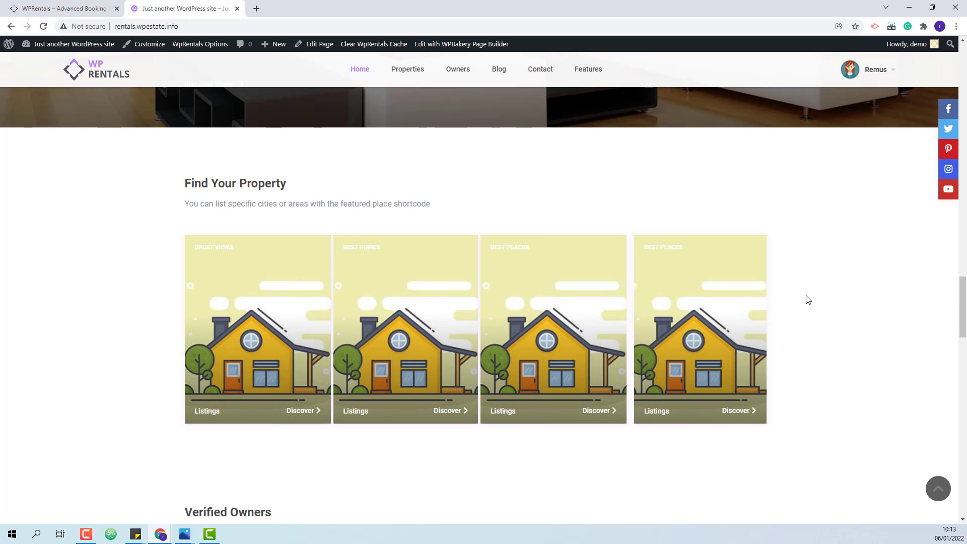
scroll(812, 297, "up", 7)
scroll(811, 283, "down", 10)
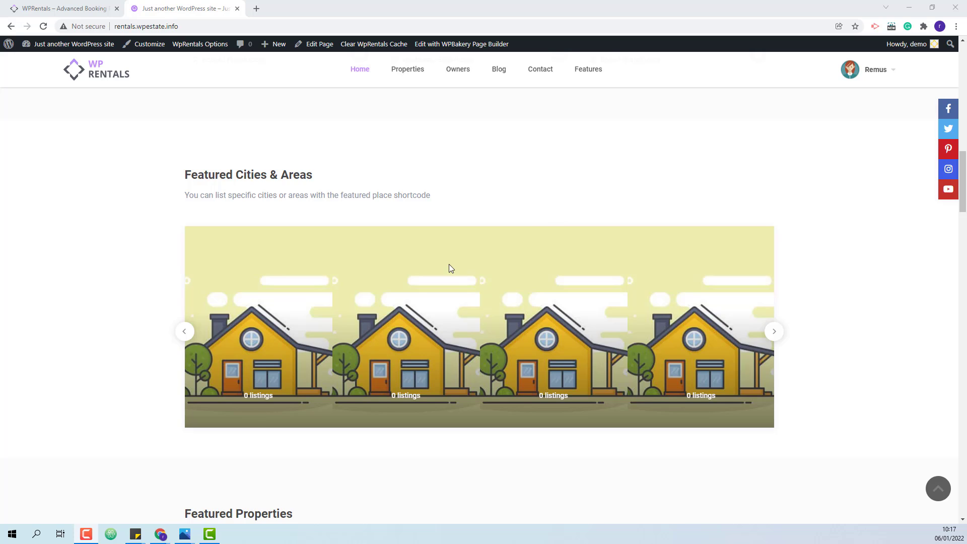
scroll(855, 324, "down", 15)
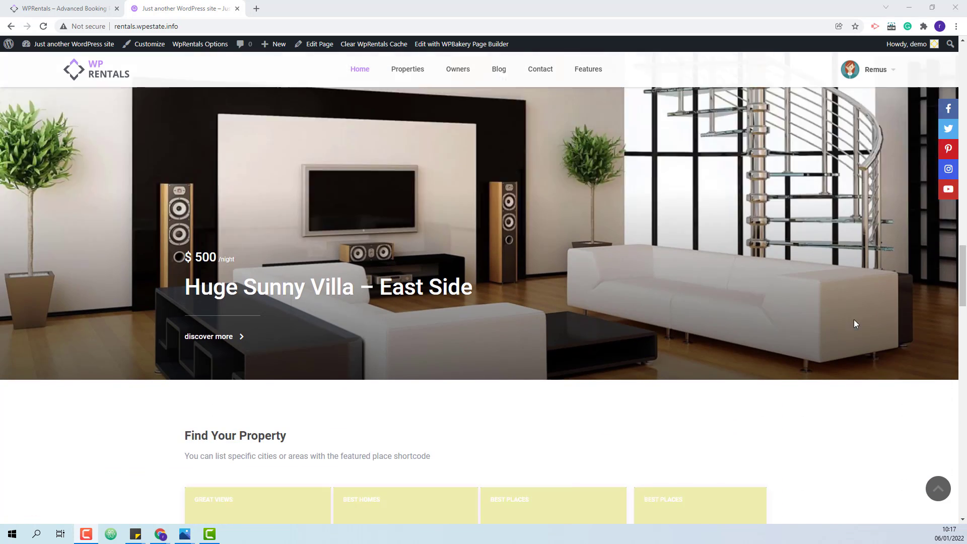
scroll(855, 324, "down", 3)
scroll(503, 270, "up", 5)
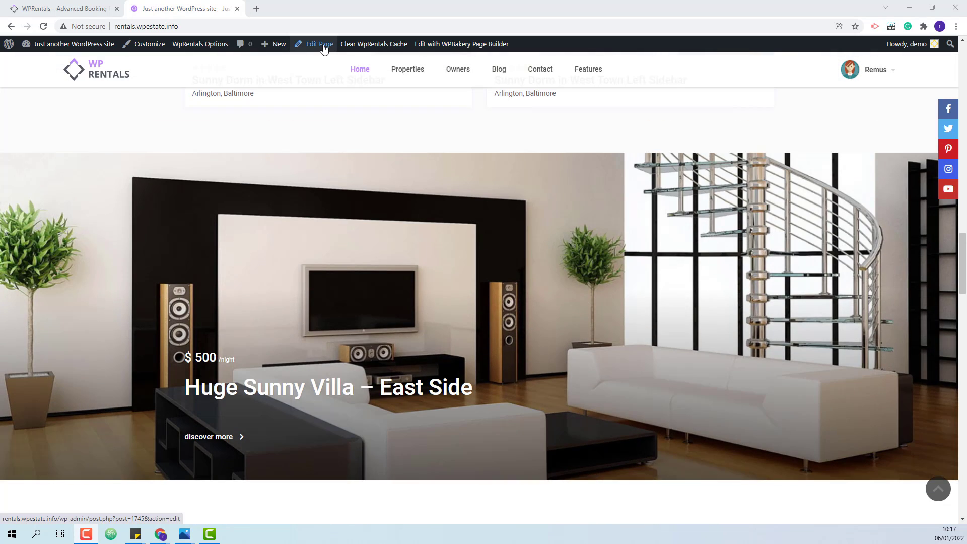
right_click(318, 46)
In the homepage editor's Categories Slider, replace the 44 entry with Washington and save
left_click(337, 52)
left_click(292, 8)
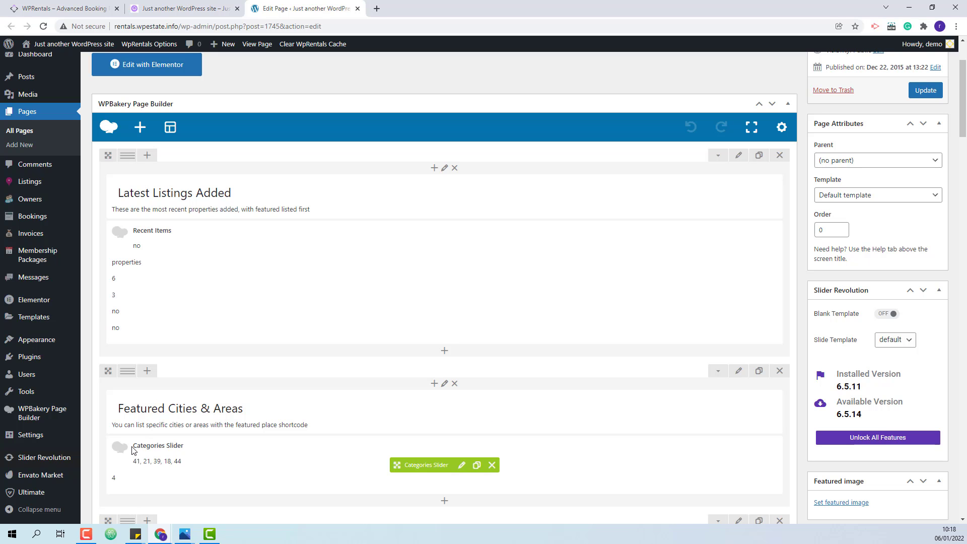
scroll(217, 449, "down", 10)
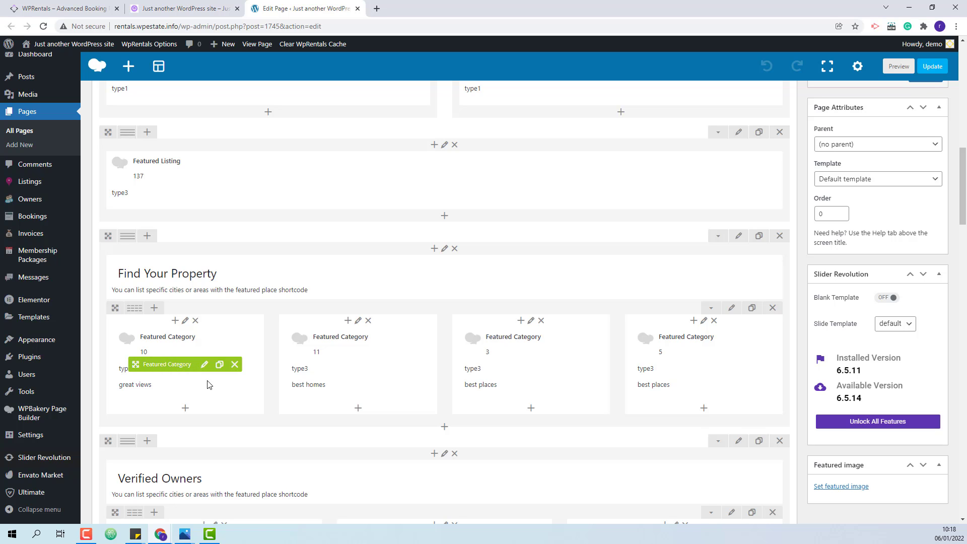
scroll(544, 176, "up", 6)
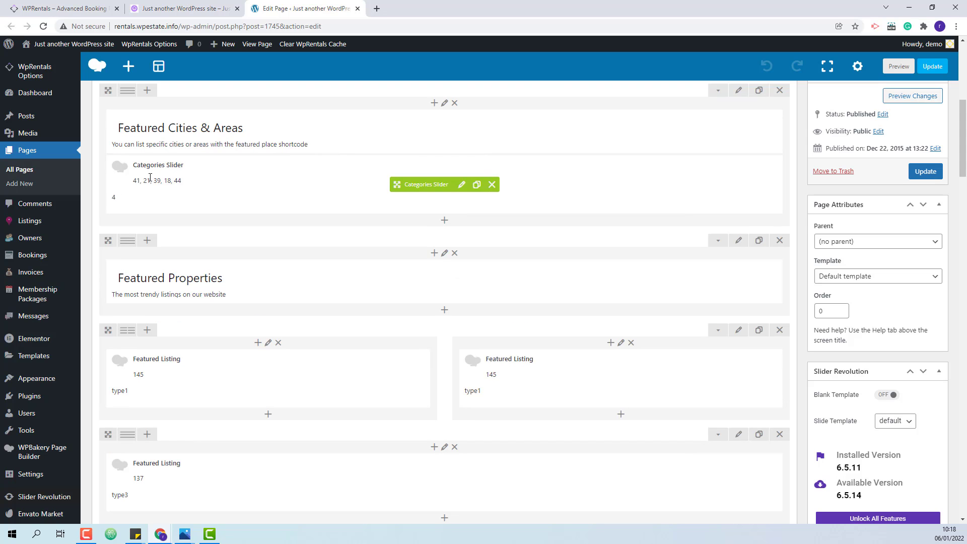
left_click(461, 185)
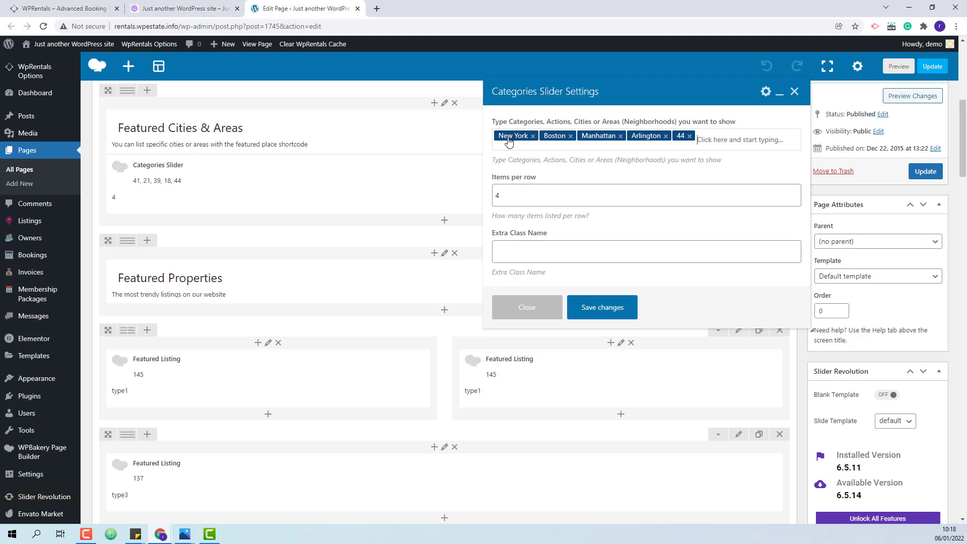
left_click(690, 136)
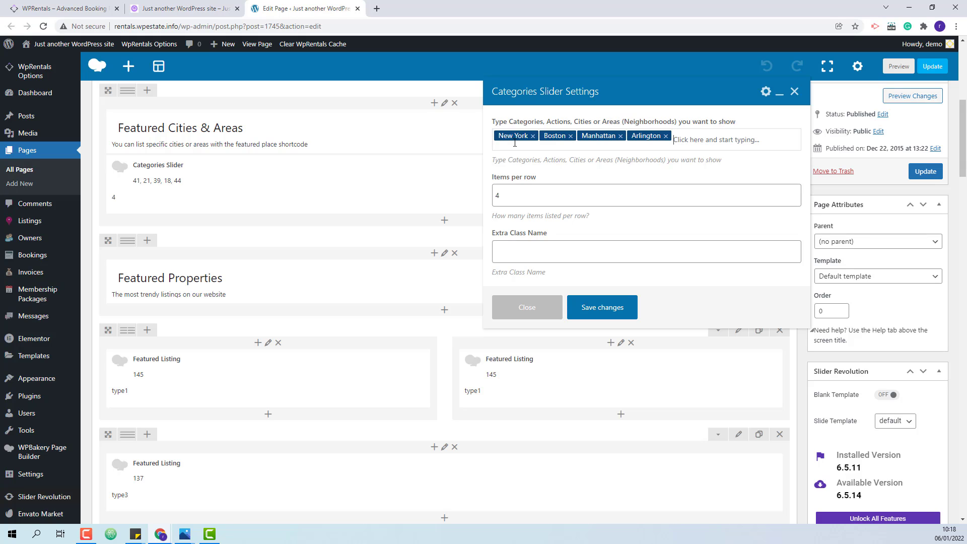
type("n")
left_click(707, 184)
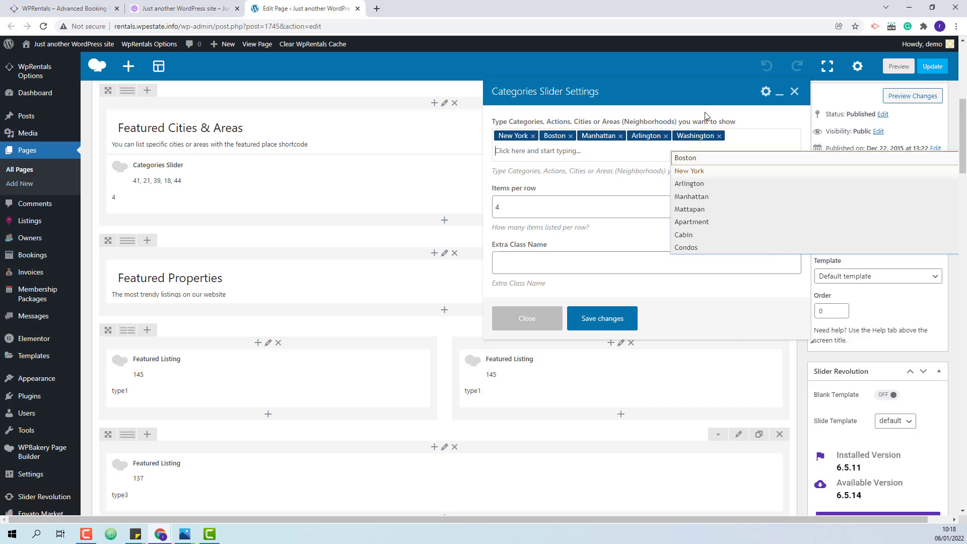
left_click(603, 318)
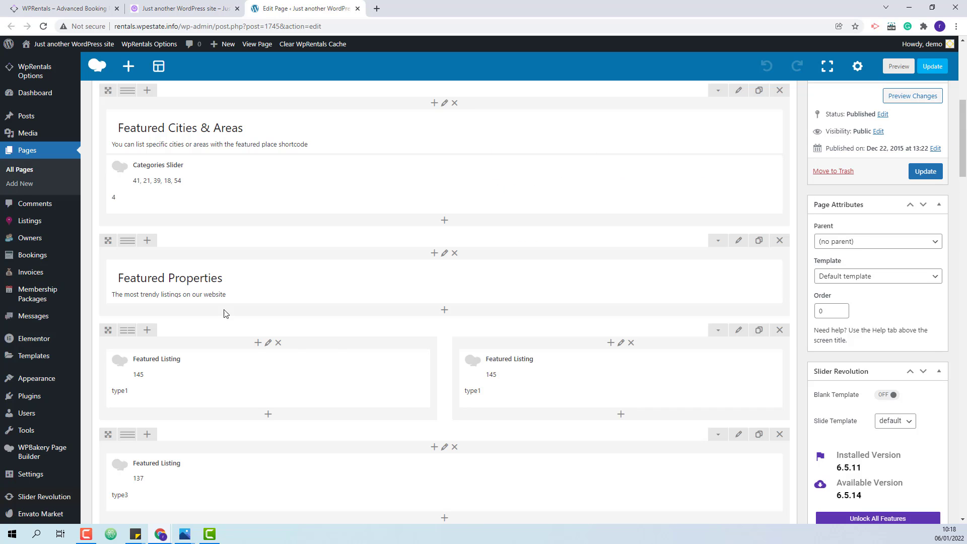
scroll(334, 331, "down", 8)
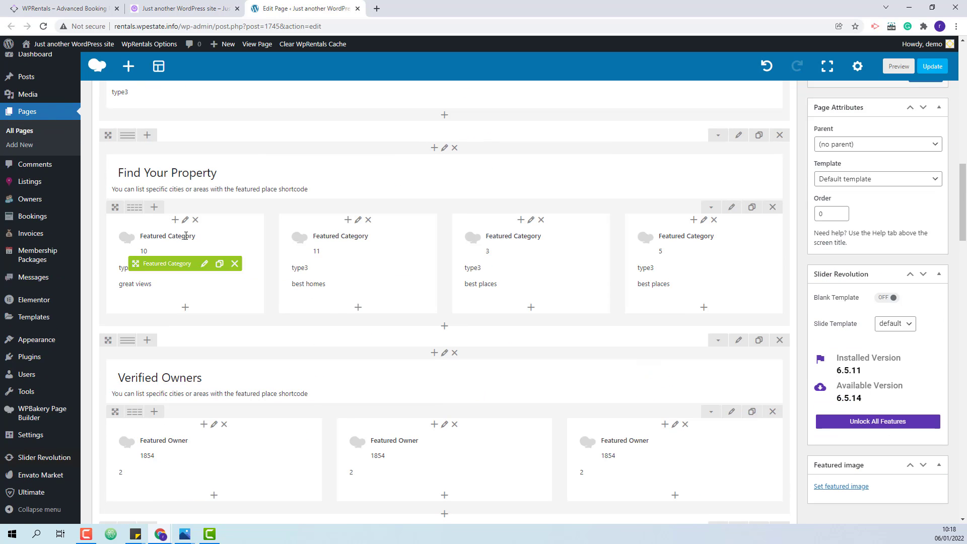
Inspect both Featured Category blocks' settings, close them unchanged, and bring up the Listings menu
left_click(202, 261)
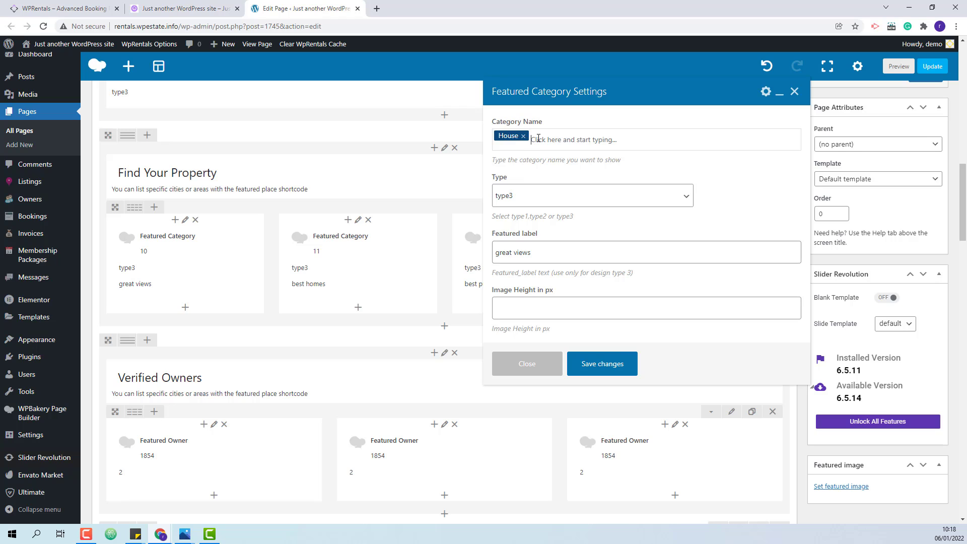
left_click(379, 264)
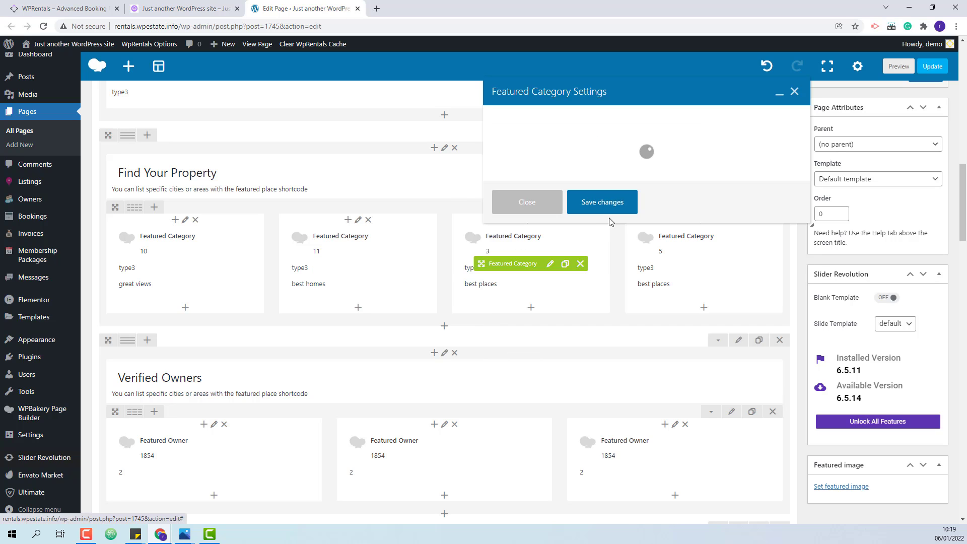
key("Escape")
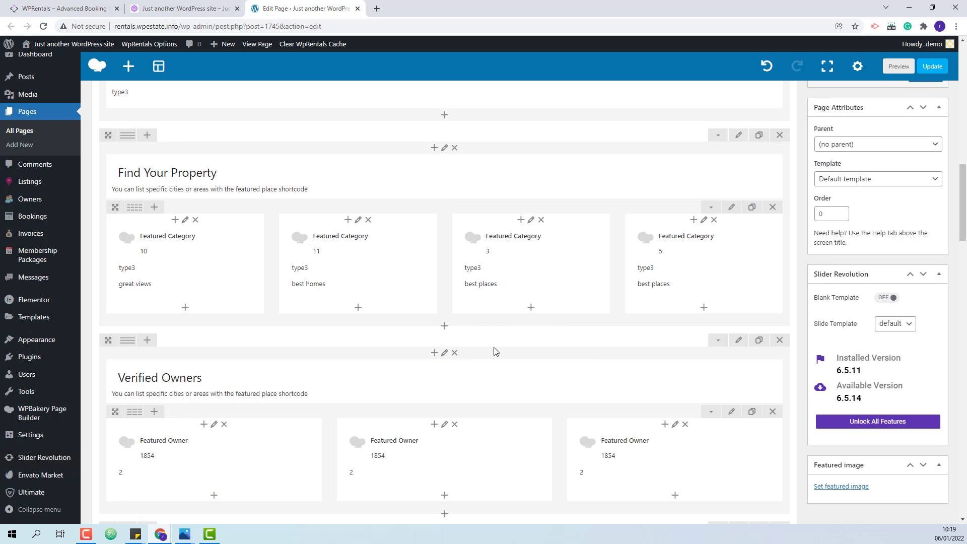
scroll(506, 351, "up", 3)
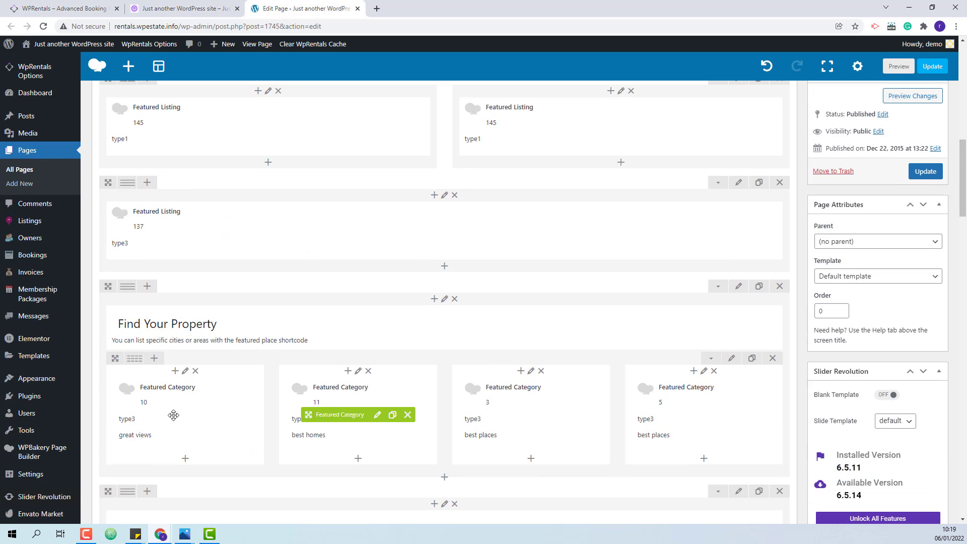
scroll(342, 282, "up", 4)
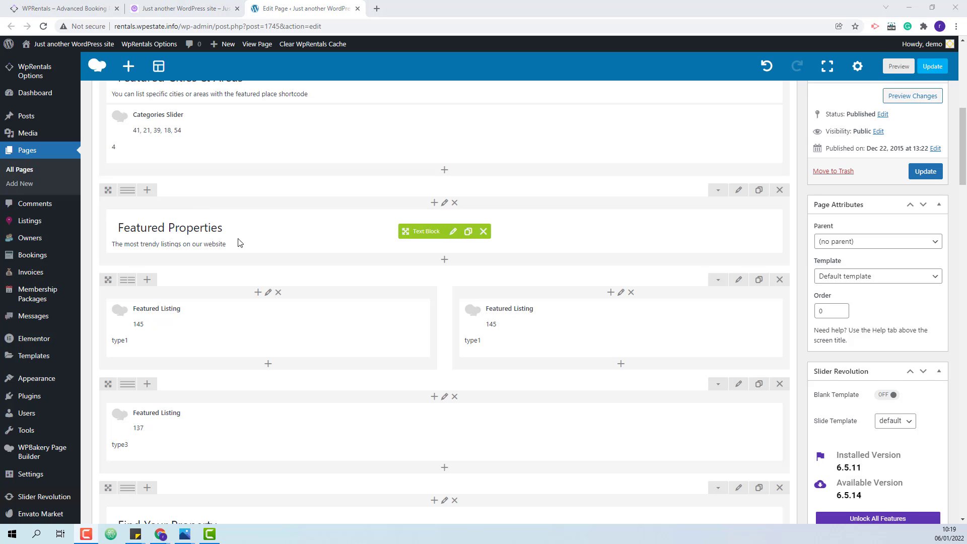
mouse_move(26, 222)
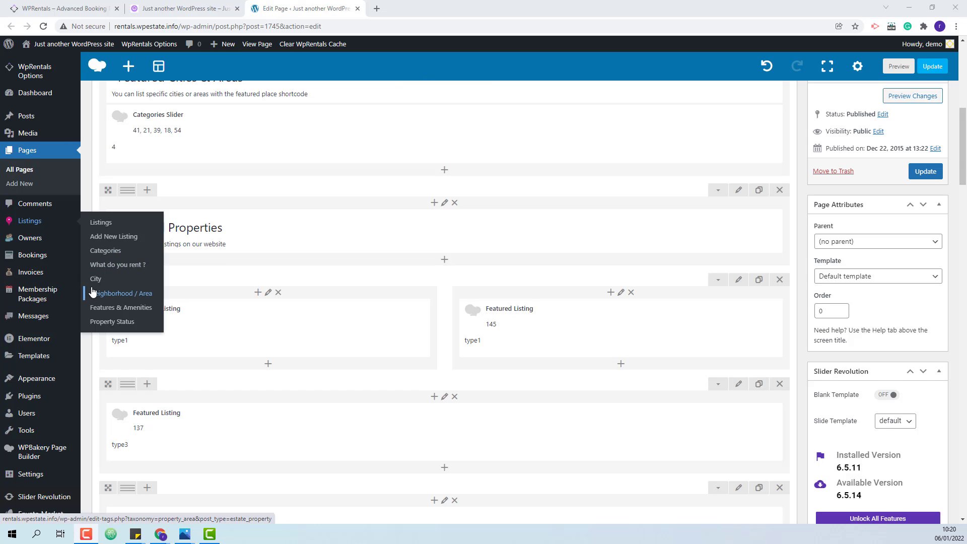
Upload city2.jpg as New York's featured image, update the city, and return to the City list
left_click(98, 281)
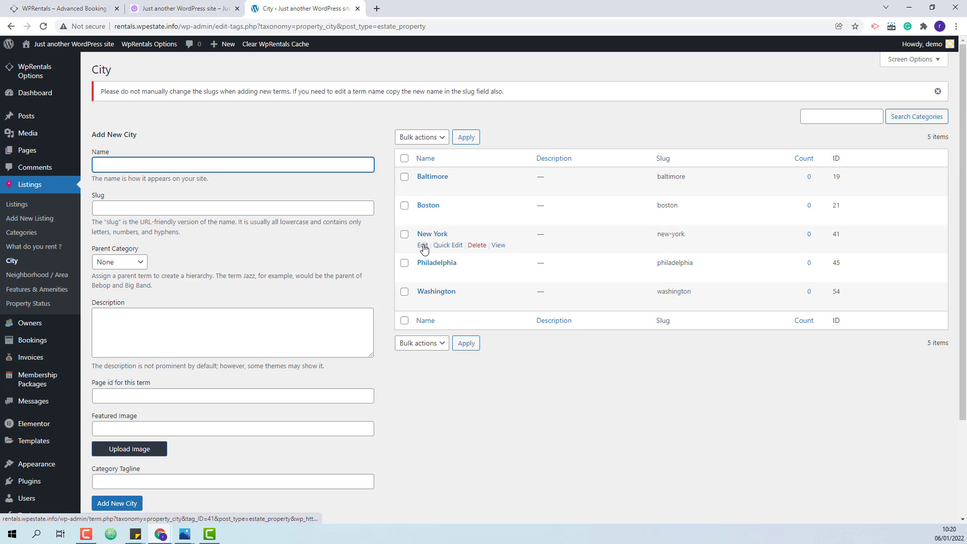
left_click(422, 245)
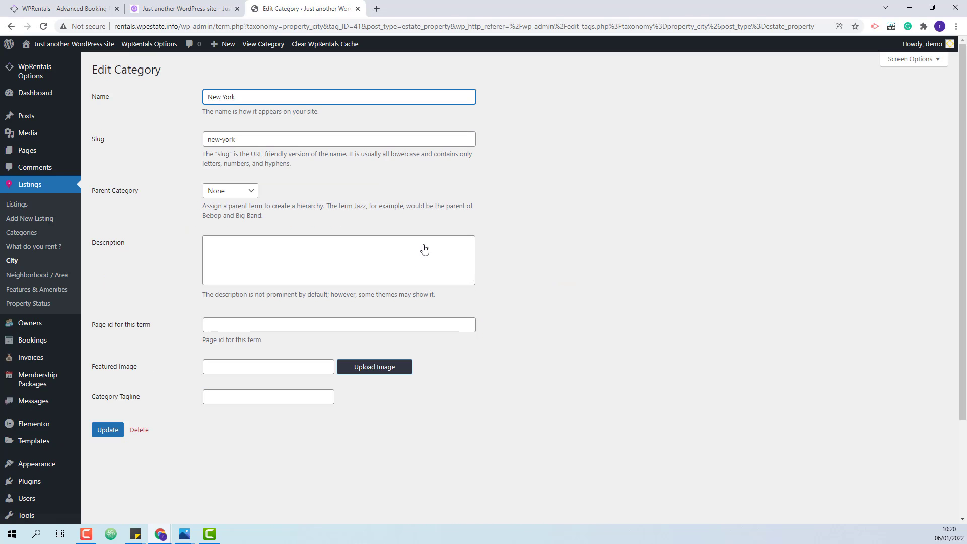
left_click(375, 369)
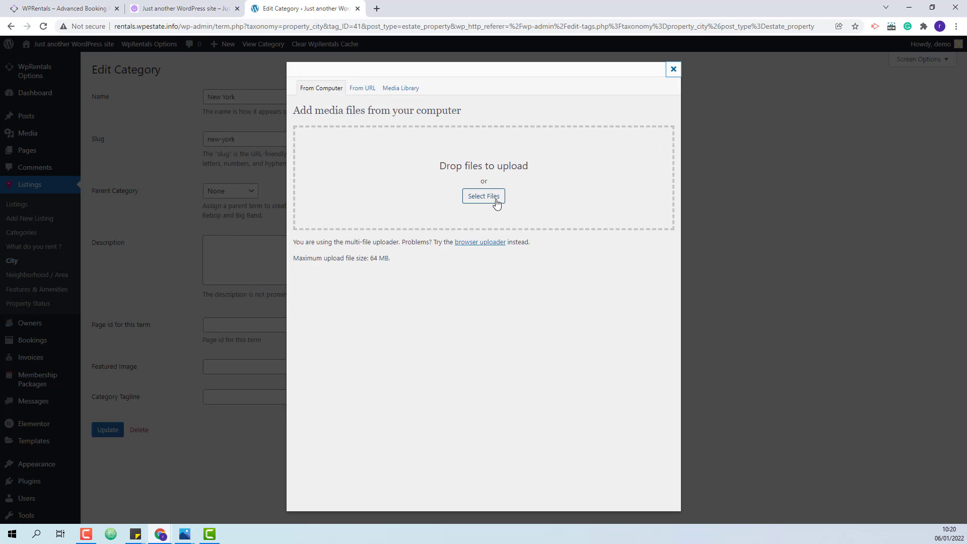
left_click(496, 203)
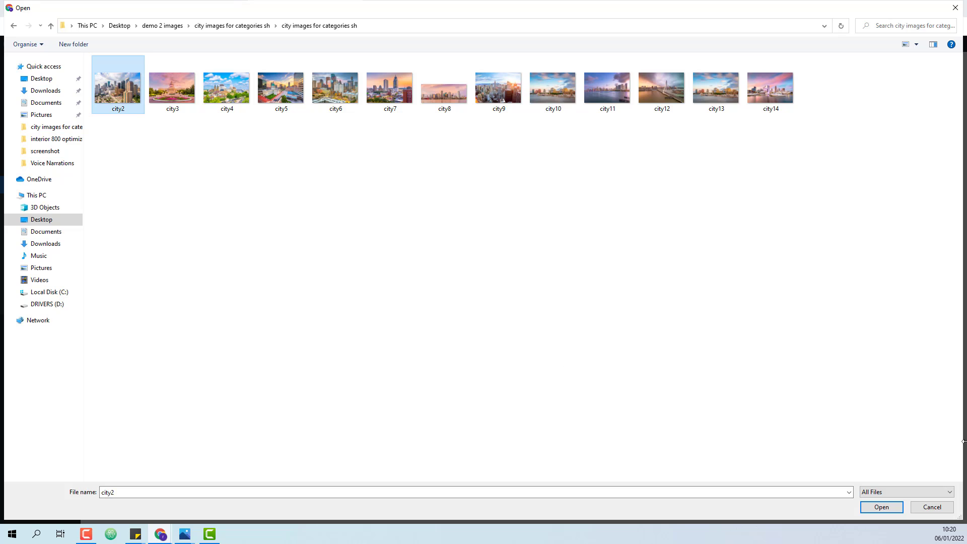
left_click(883, 508)
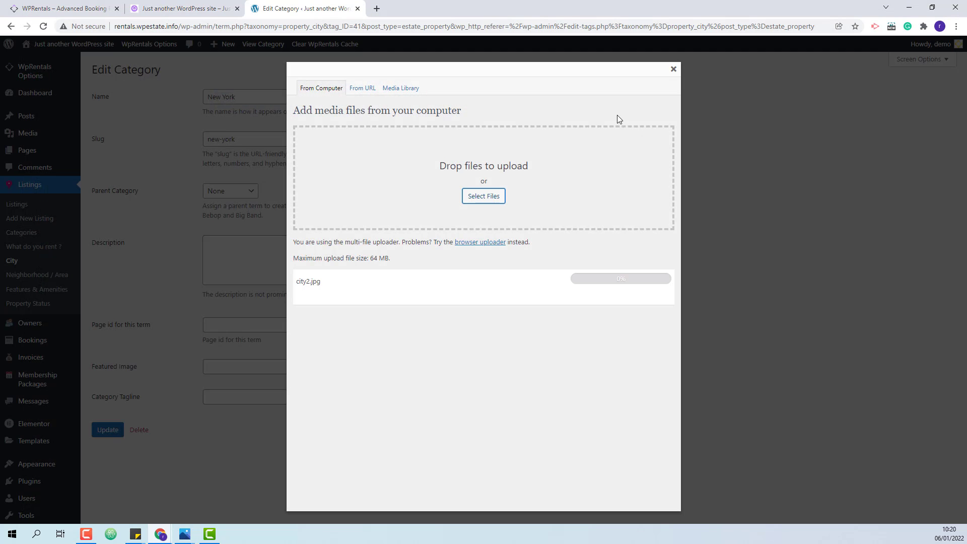
scroll(561, 244, "down", 5)
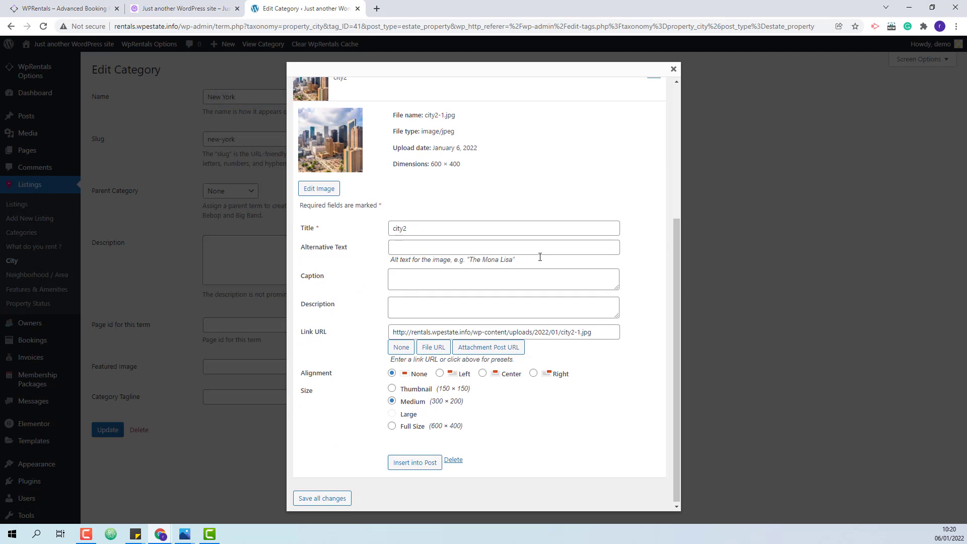
left_click(404, 464)
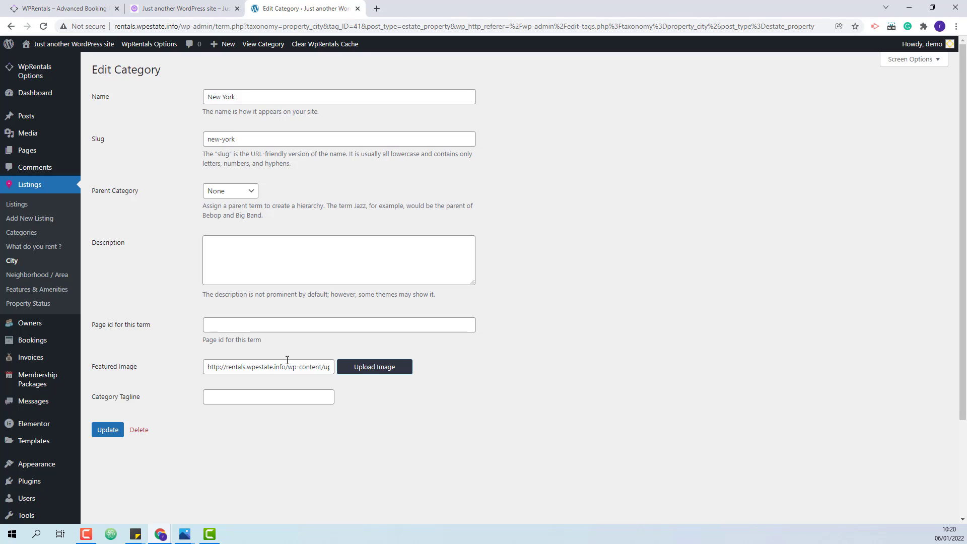
left_click(109, 432)
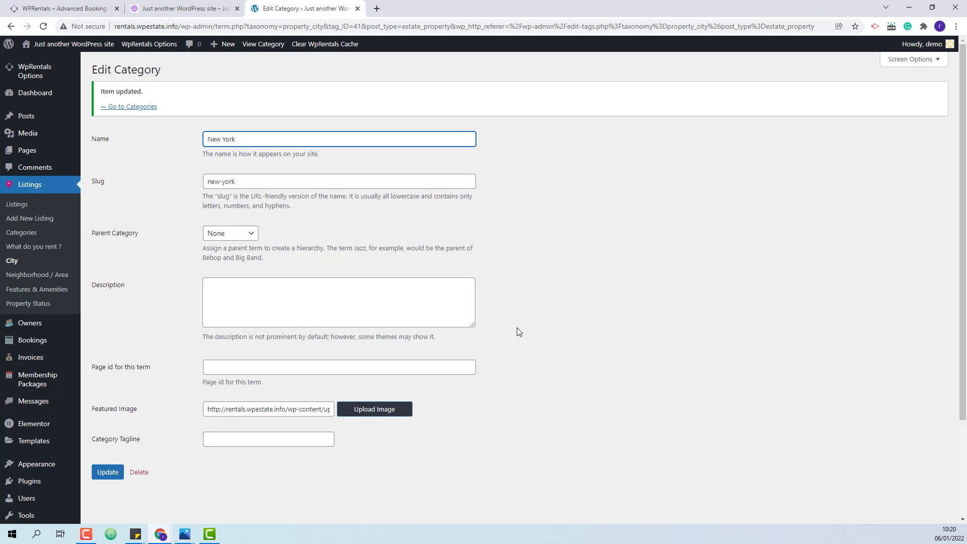
left_click(130, 106)
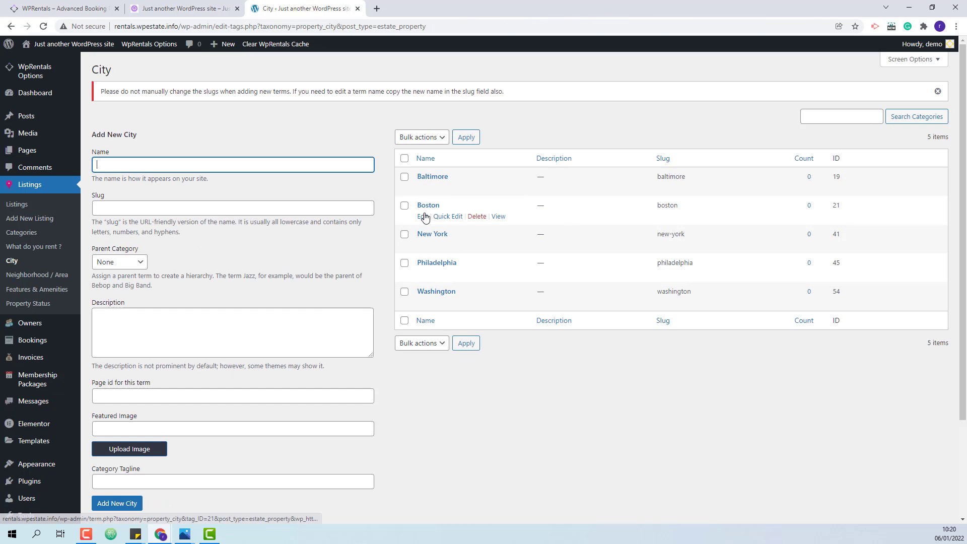
Upload city3 as Washington's featured image and update the city
left_click(423, 303)
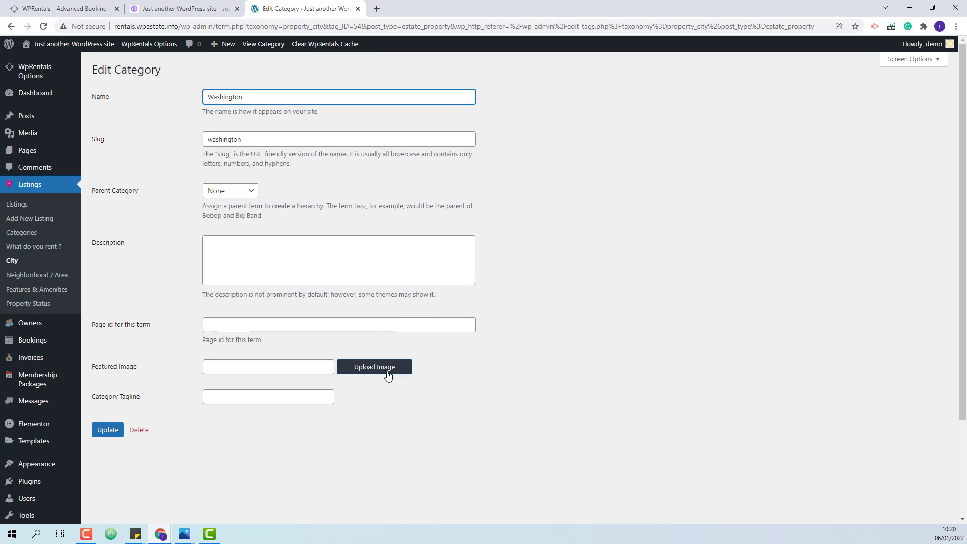
left_click(388, 374)
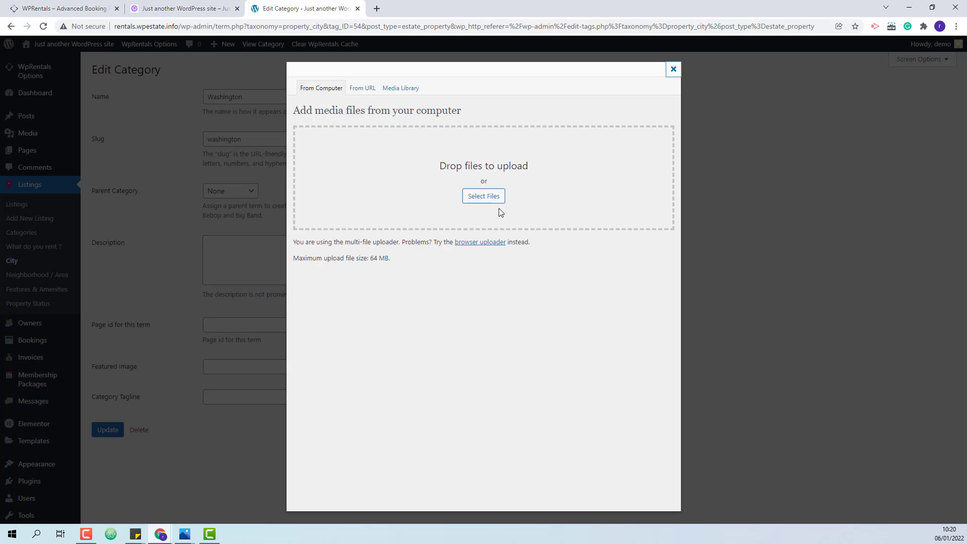
left_click(494, 198)
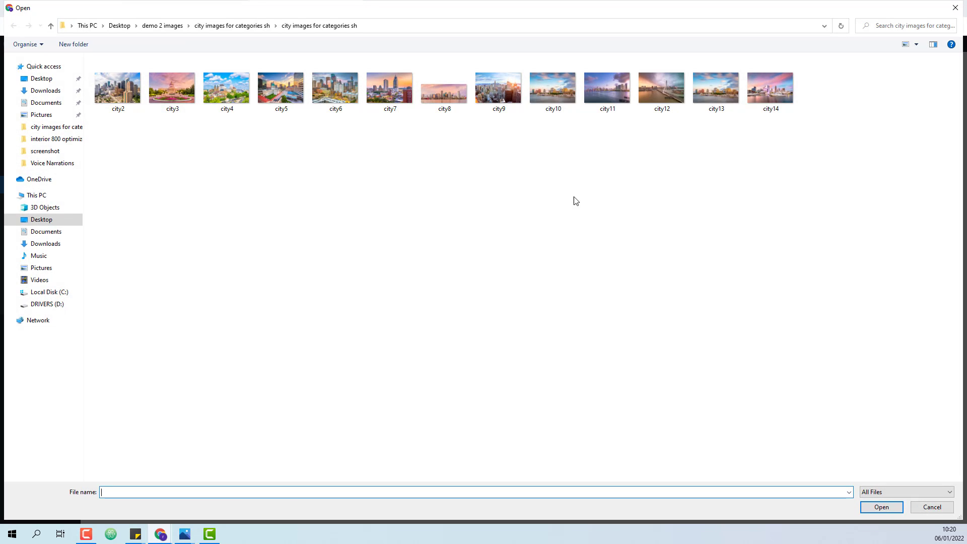
left_click(171, 88)
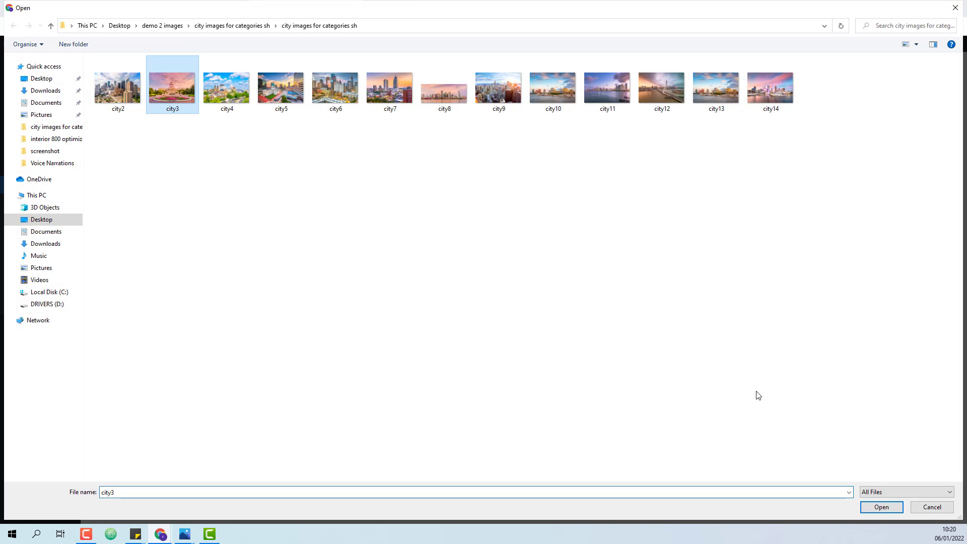
left_click(882, 507)
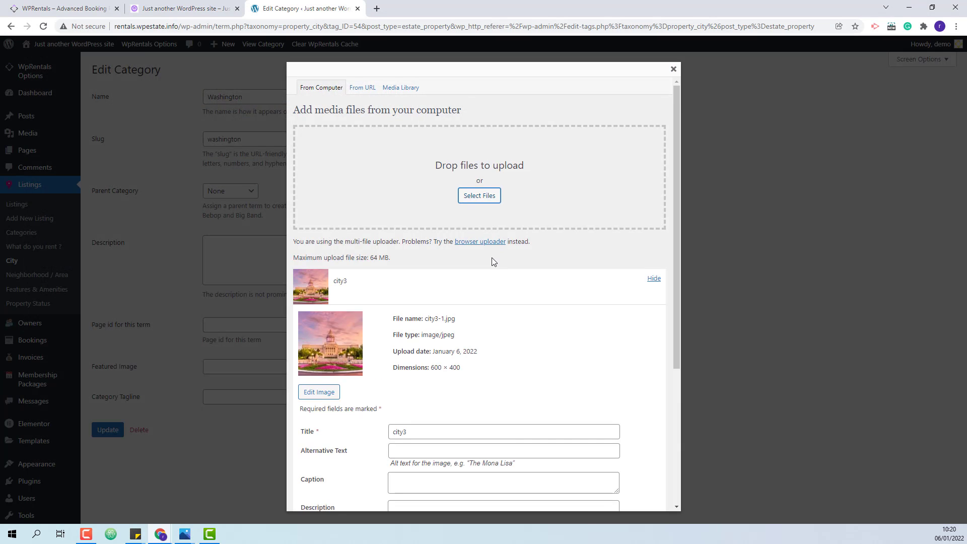
scroll(492, 258, "down", 4)
left_click(432, 461)
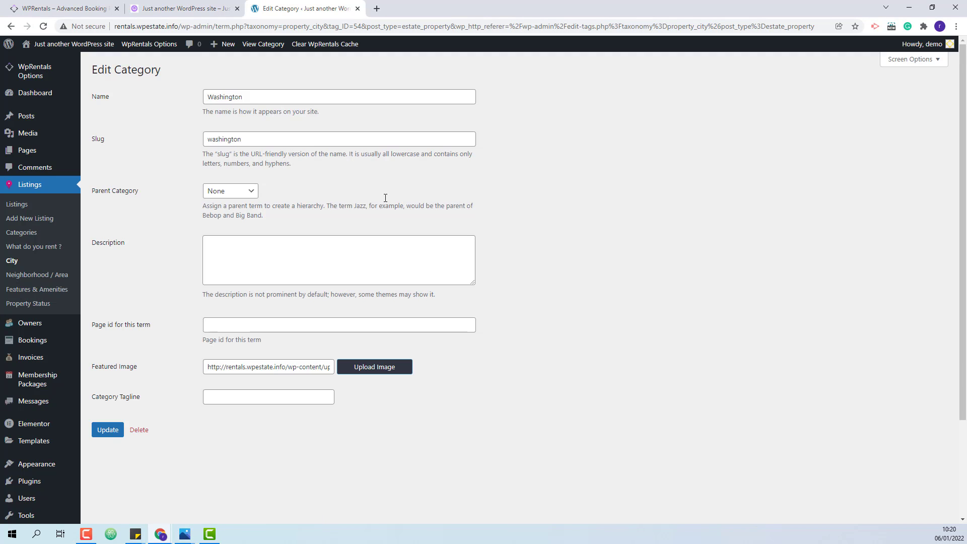
left_click(108, 430)
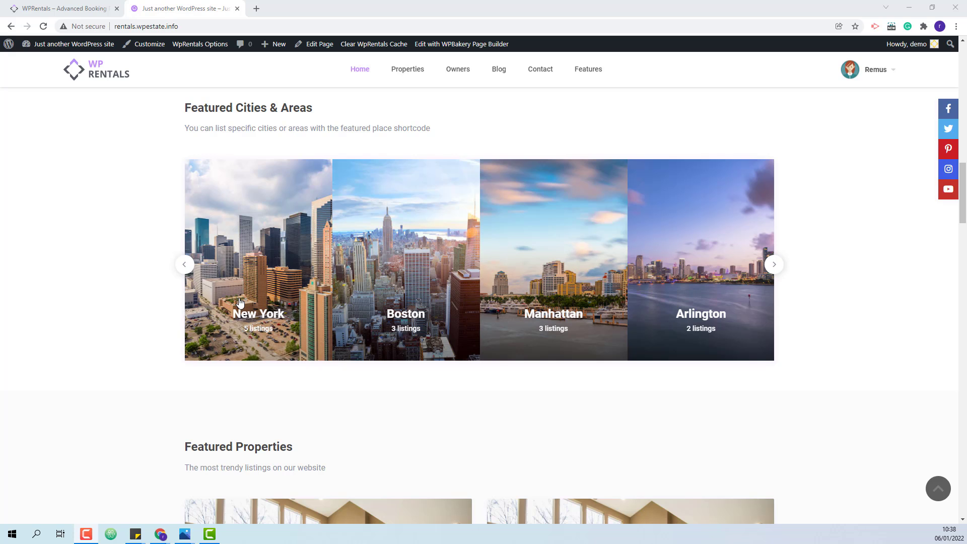
Review the homepage's city and property-type cards, then open WpRentals Options
scroll(524, 289, "down", 15)
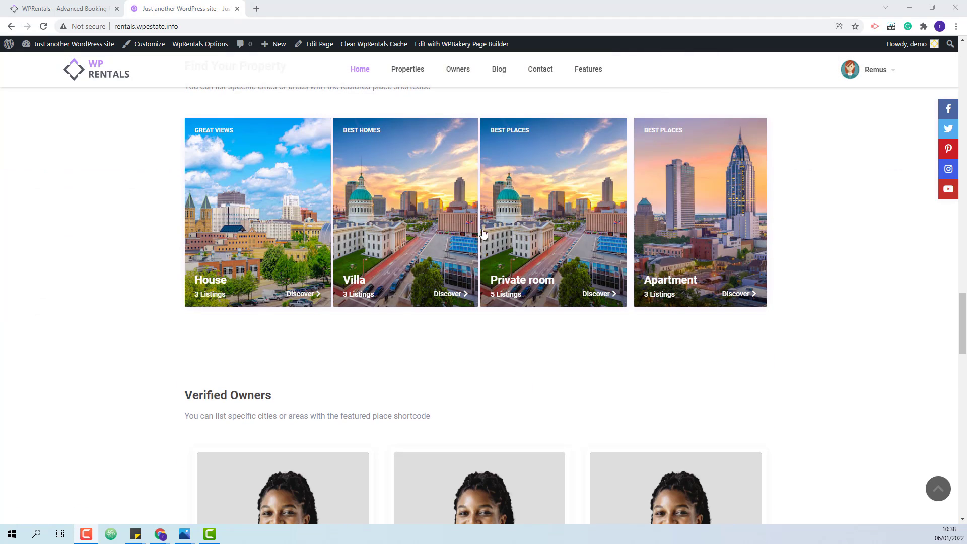
scroll(286, 244, "down", 1)
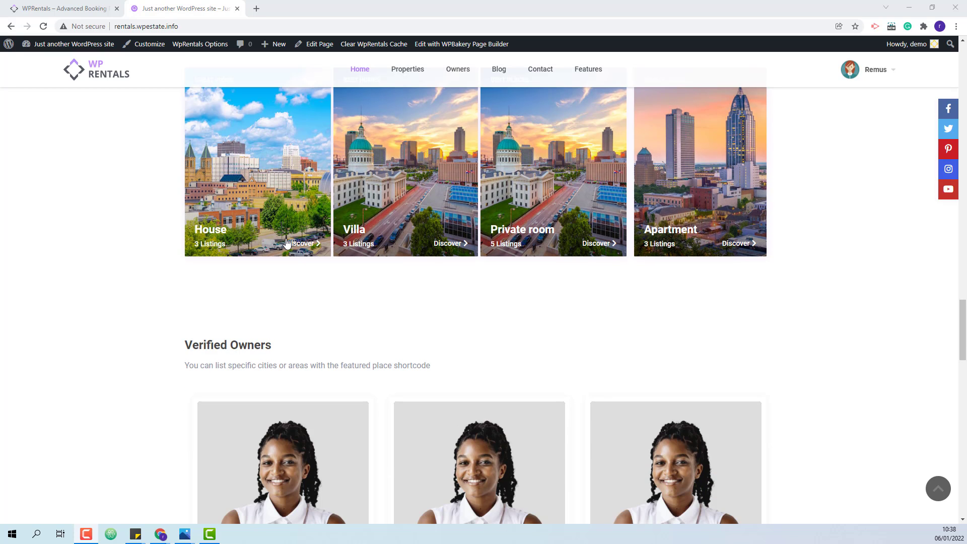
left_click(201, 45)
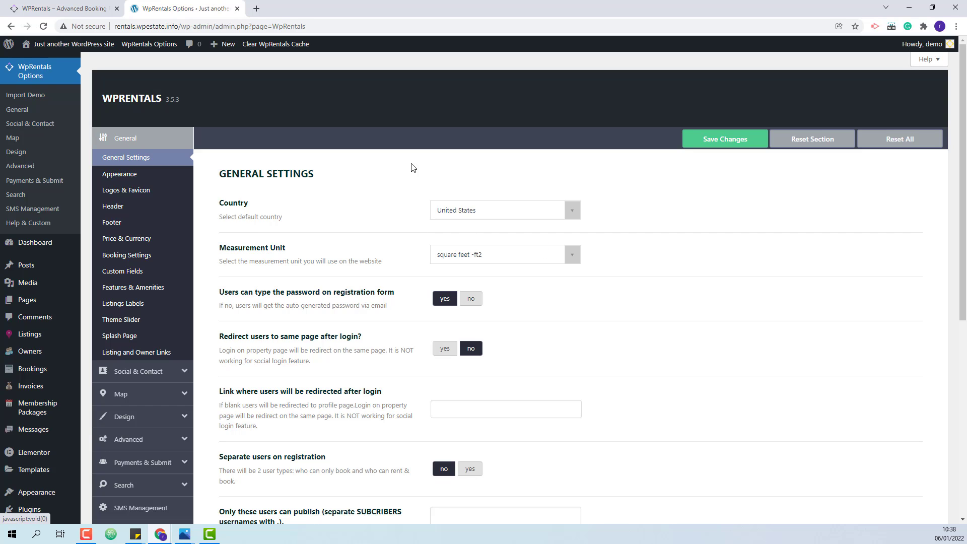
Set the Map Settings map system to open street, then expand General Settings
left_click(164, 394)
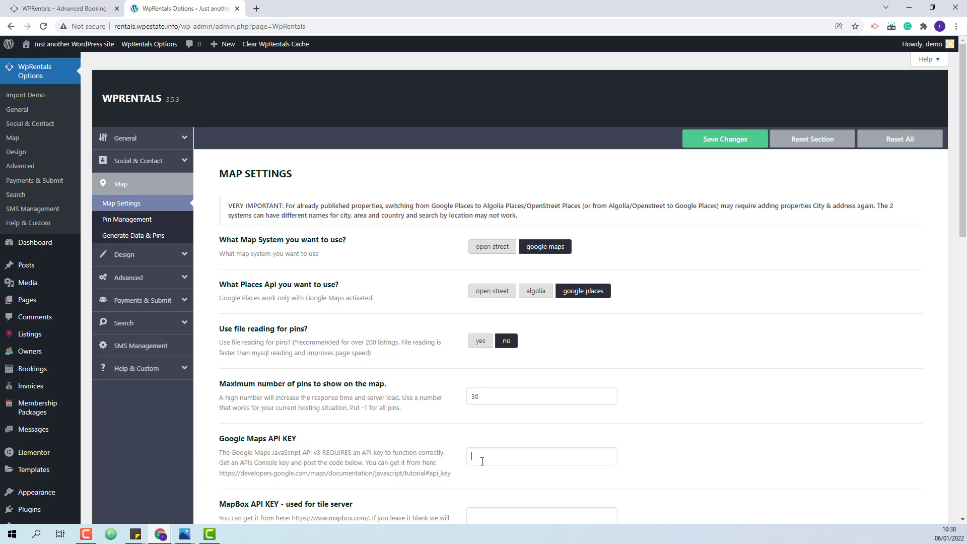
left_click(492, 248)
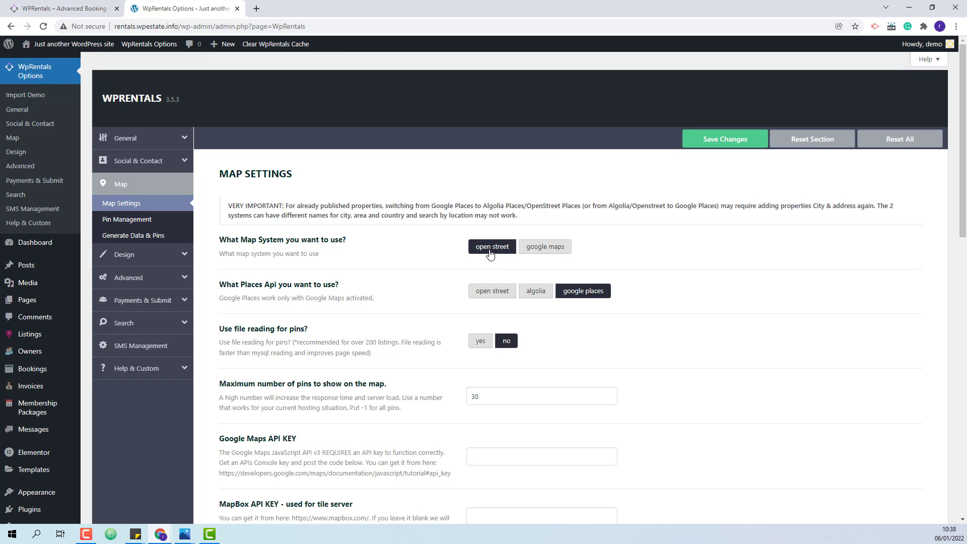
left_click(129, 136)
Browse the Booking, Payments and Submit, and Stripe Settings sections of WpRentals Options
left_click(123, 256)
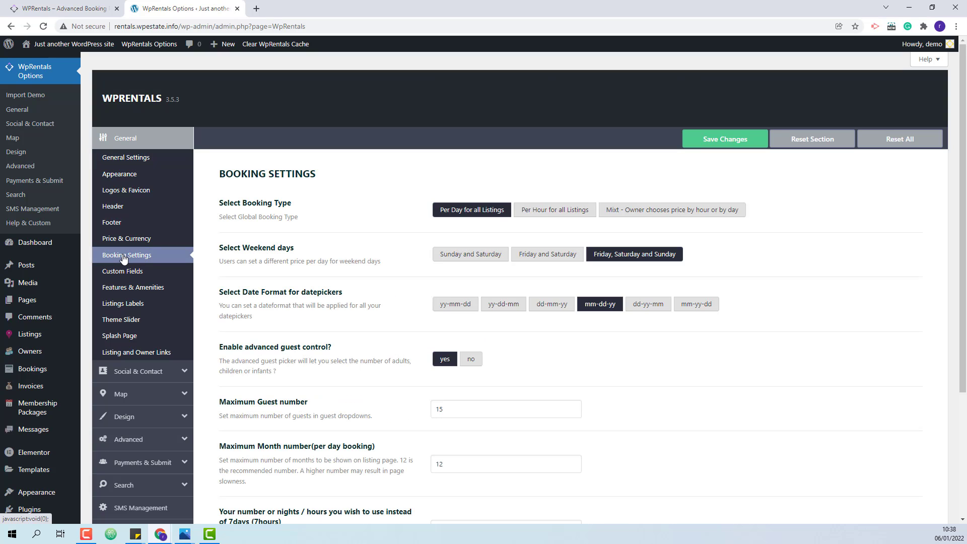
scroll(281, 110, "down", 2)
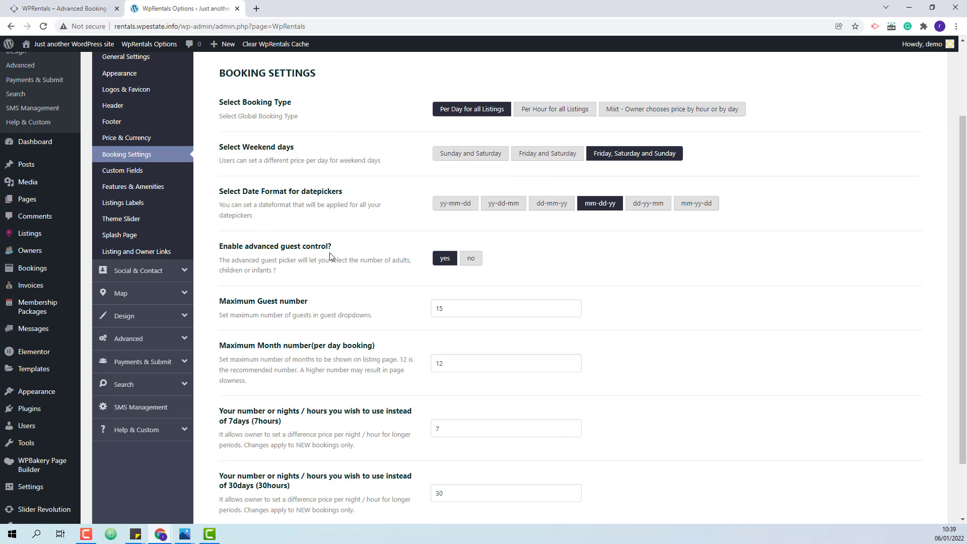
scroll(331, 257, "down", 2)
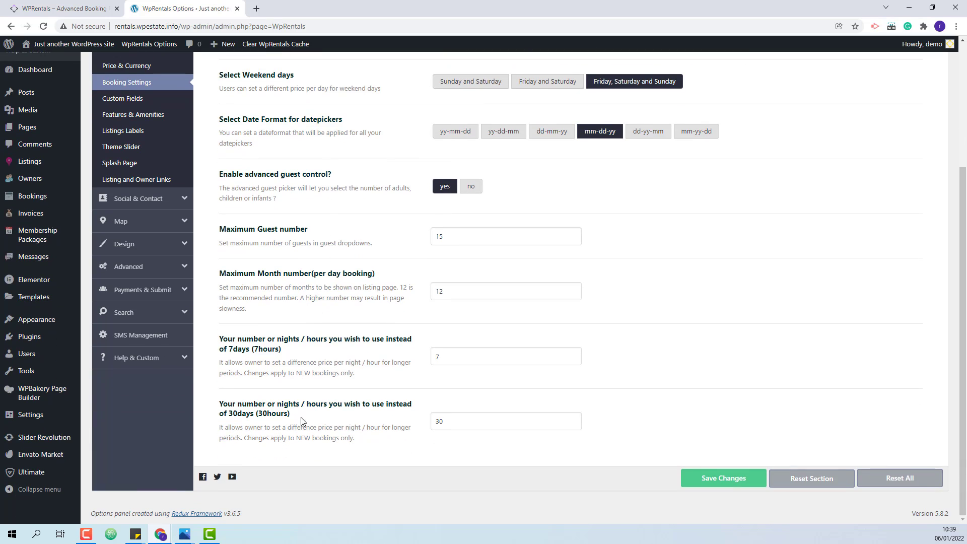
left_click(148, 295)
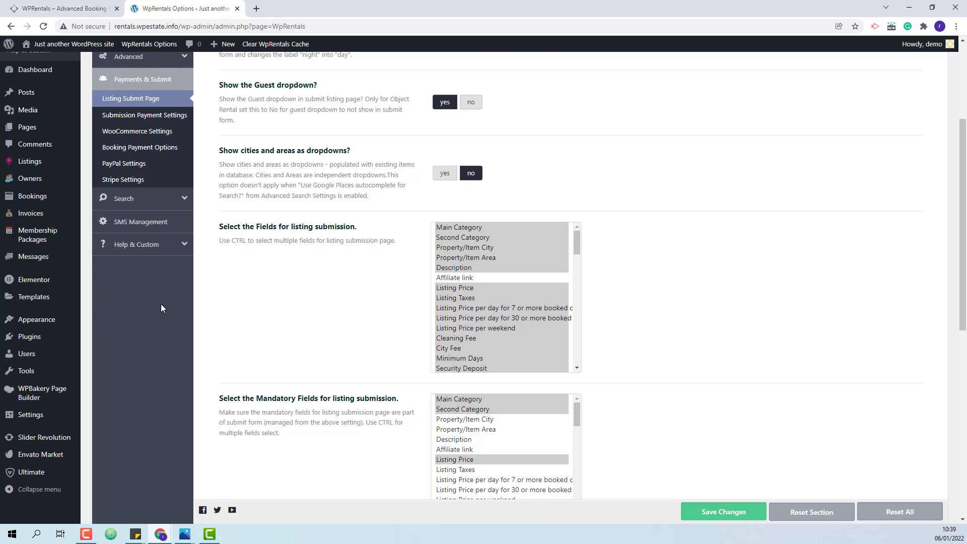
scroll(161, 304, "up", 2)
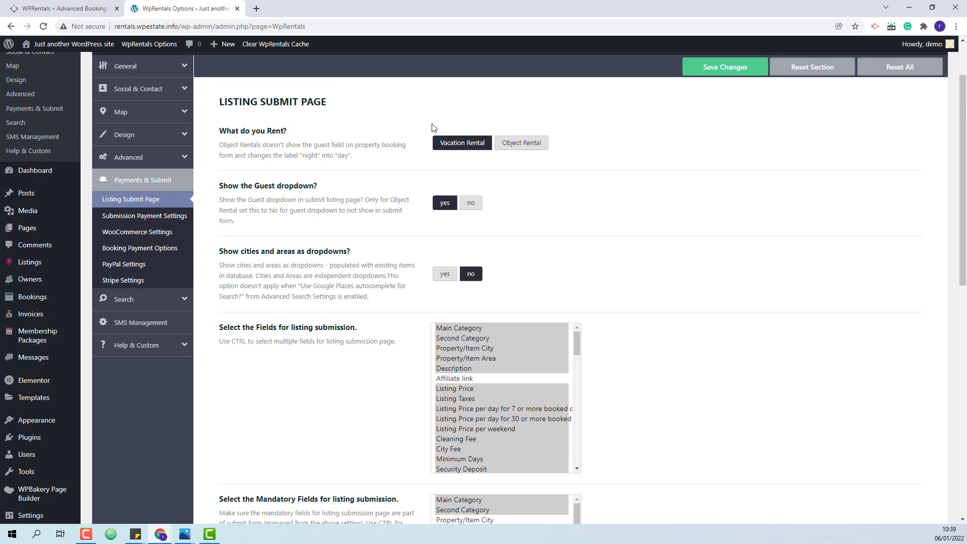
scroll(373, 372, "down", 2)
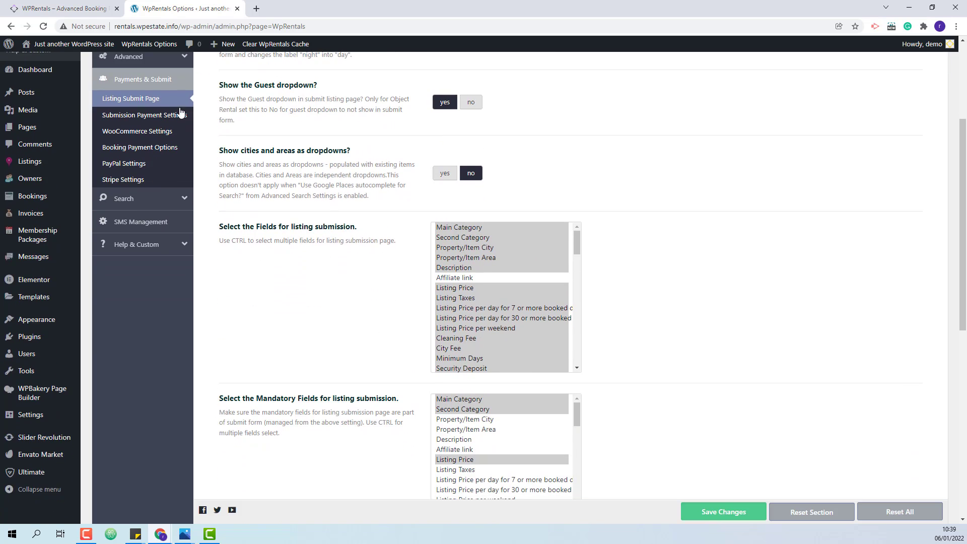
left_click(138, 189)
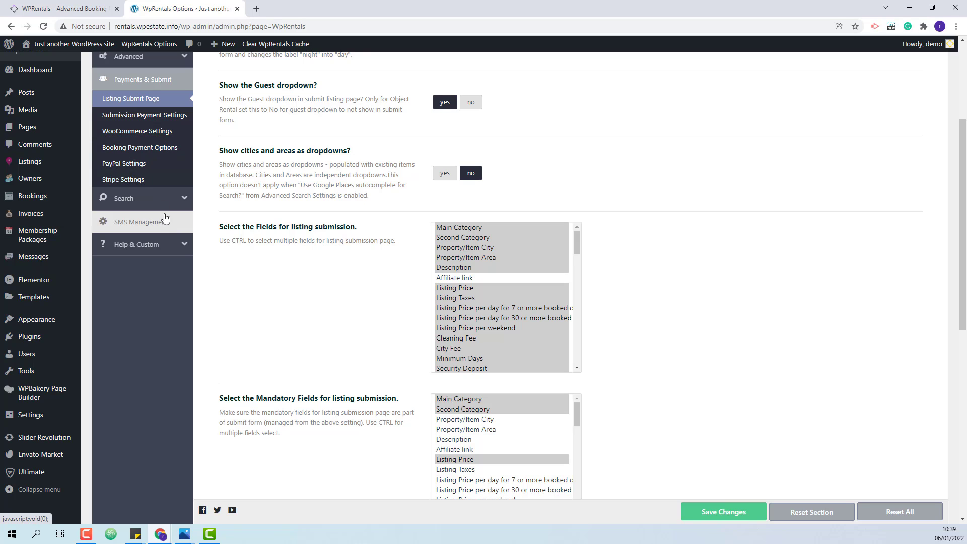
left_click(139, 147)
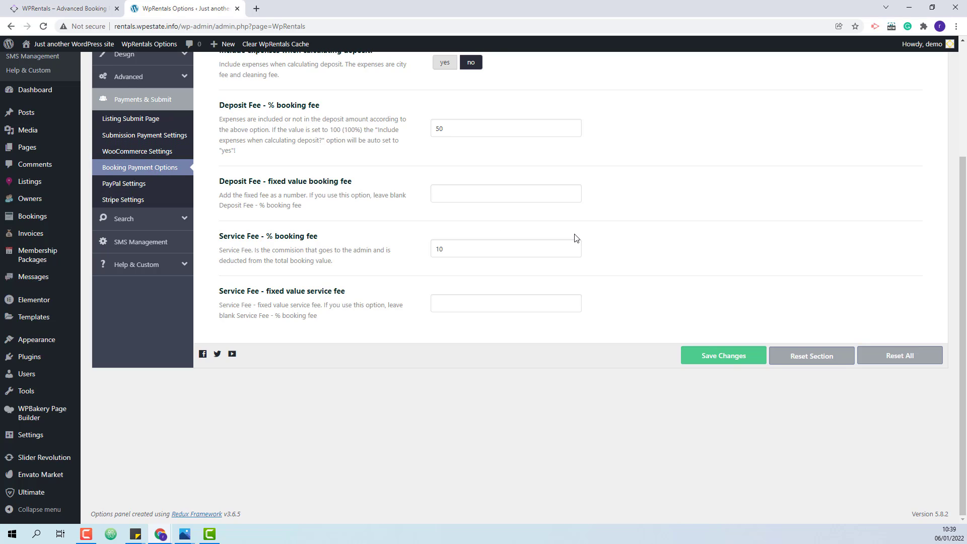
Show the Advanced Search Form options under Advanced Search Settings
scroll(574, 238, "up", 1)
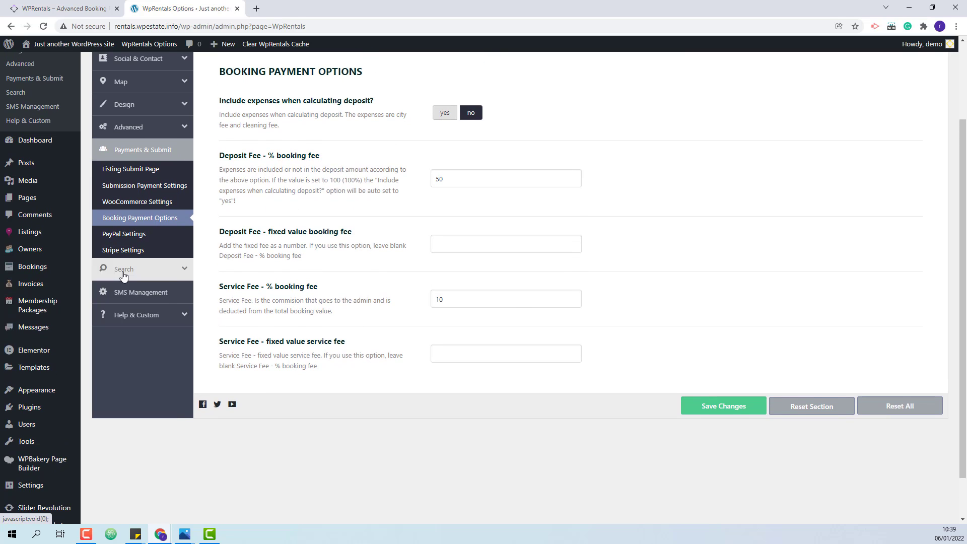
left_click(148, 269)
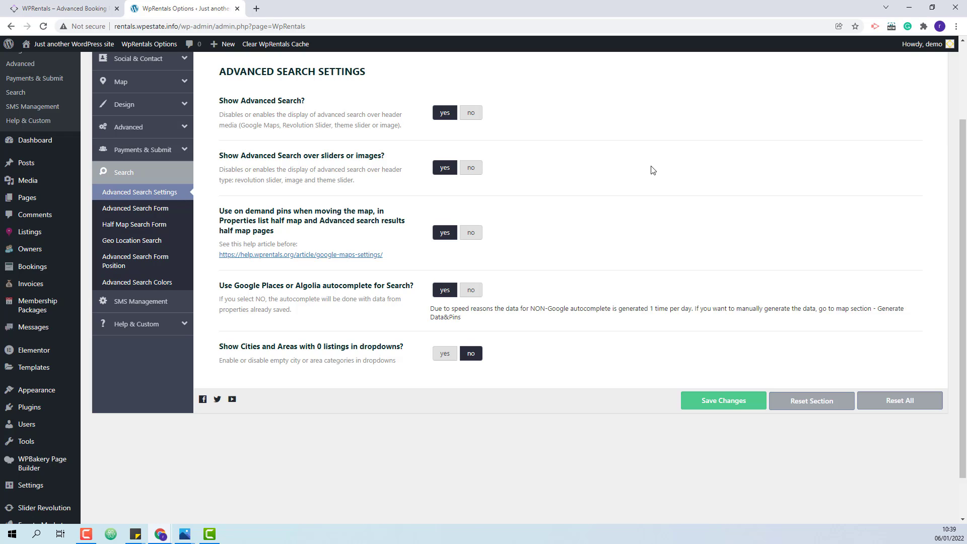
left_click(130, 209)
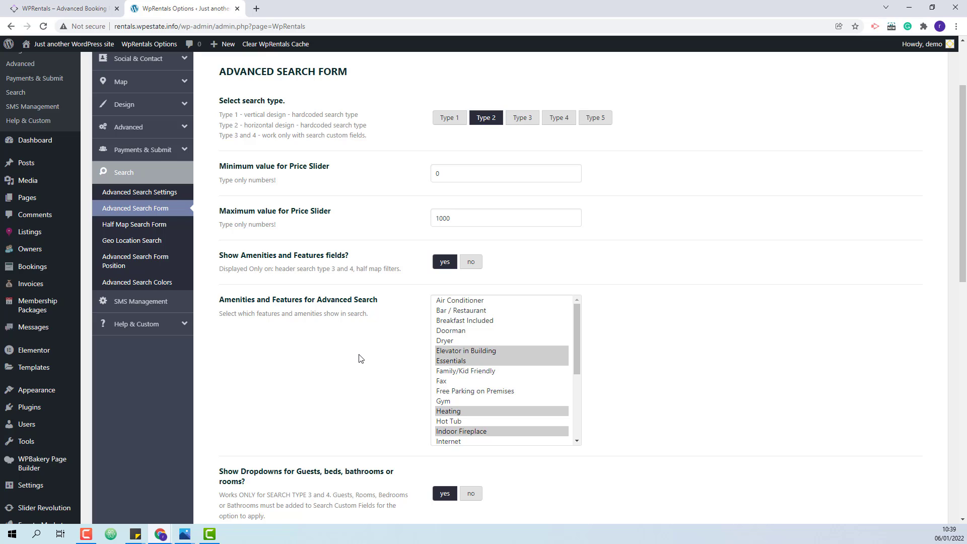
mouse_move(31, 489)
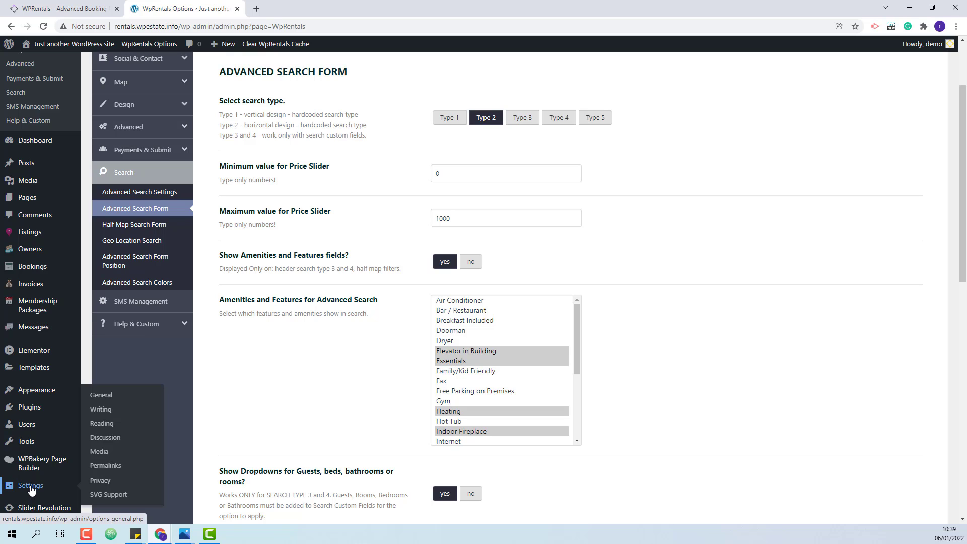
Set the Permalinks structure to Post name and save the changes
left_click(107, 466)
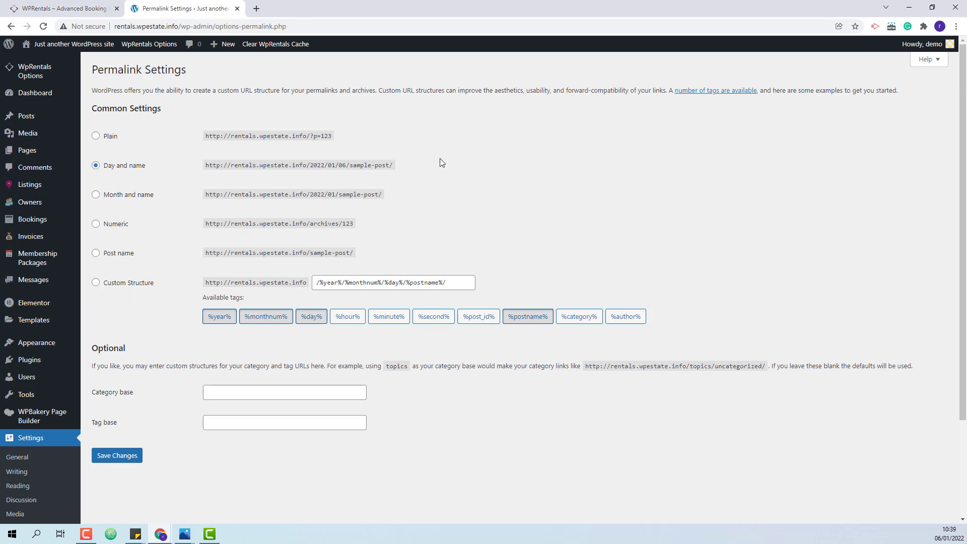
left_click(96, 253)
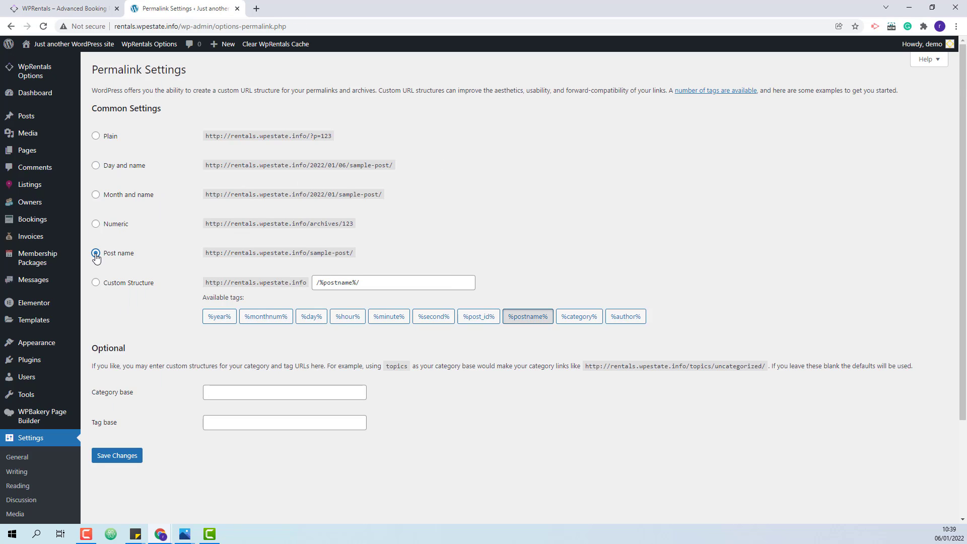
left_click(117, 455)
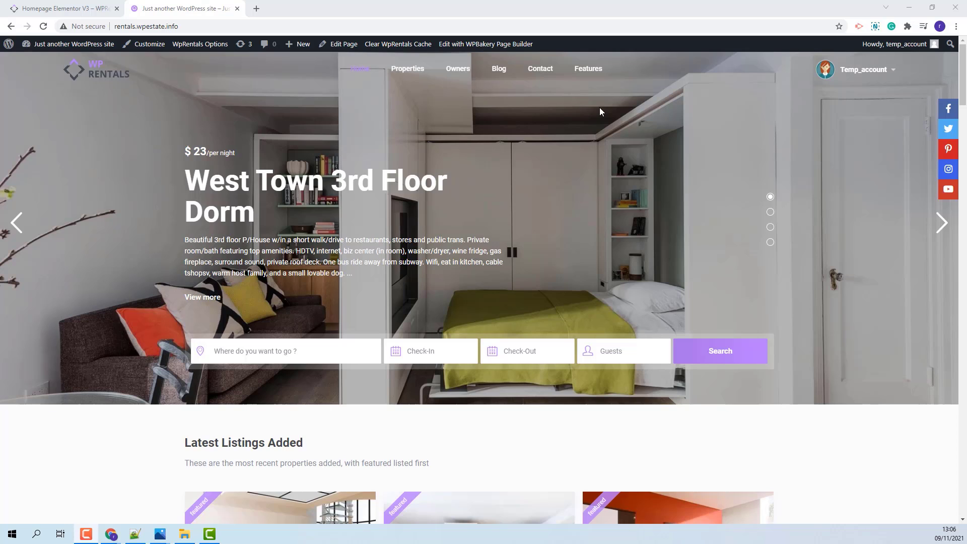
Choose Homepage Elementor V1 as the static homepage in Reading Settings and save
left_click(50, 62)
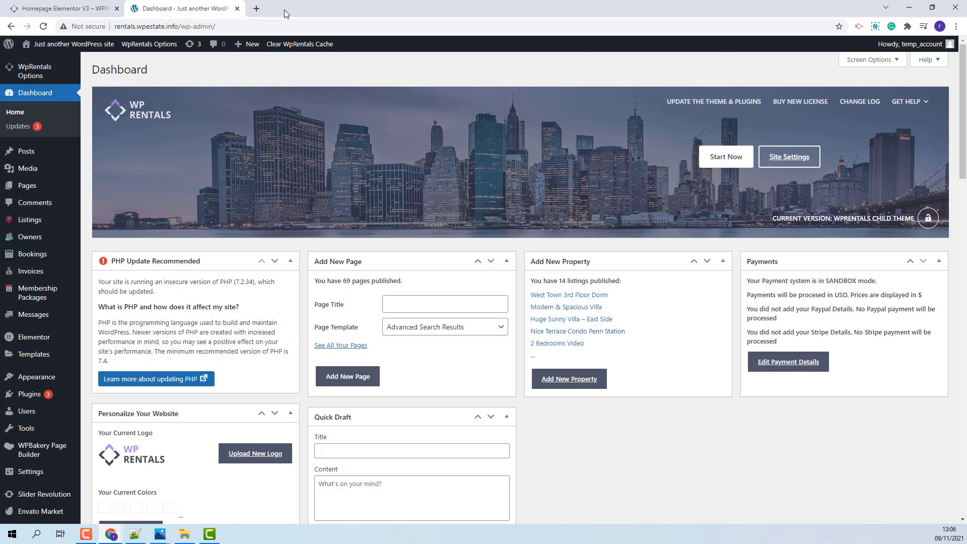
mouse_move(34, 477)
left_click(107, 439)
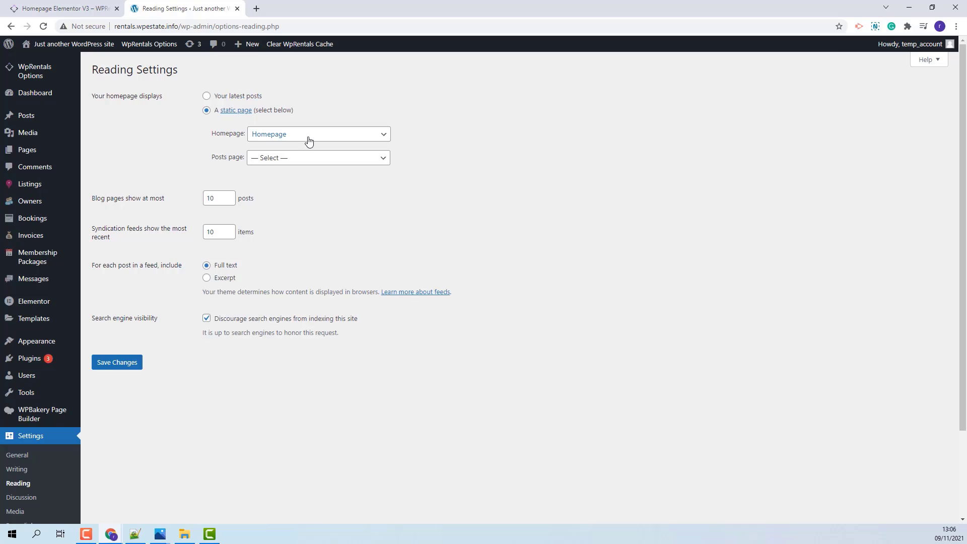
left_click(309, 134)
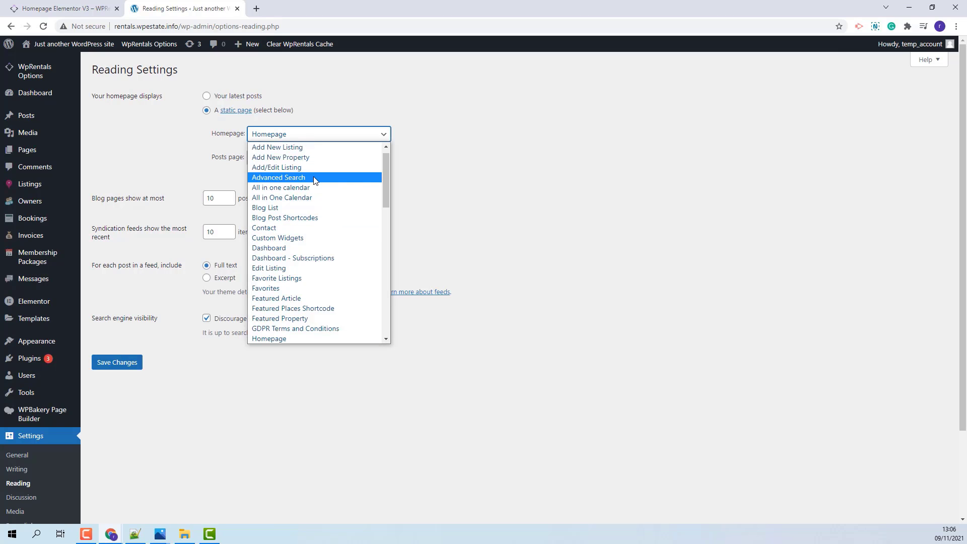
scroll(317, 184, "down", 7)
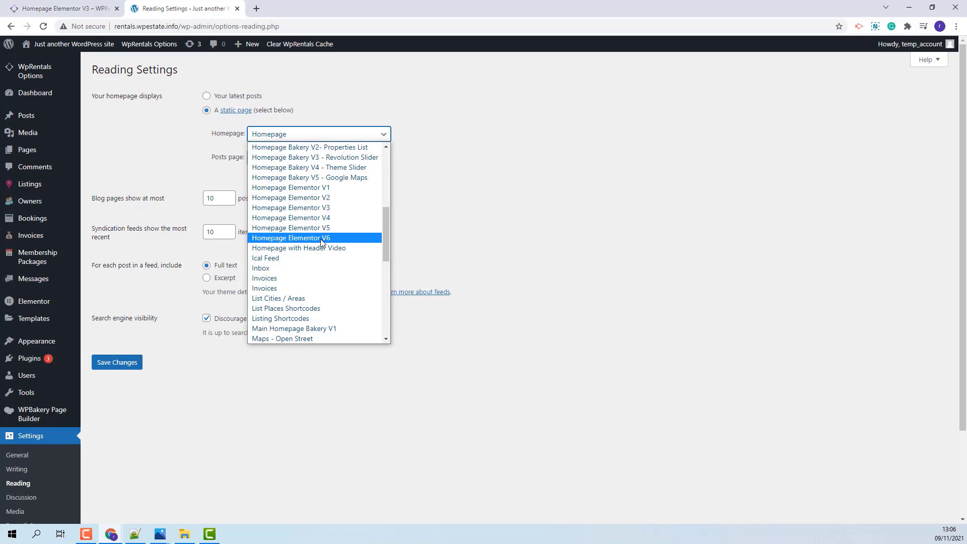
left_click(304, 190)
left_click(117, 363)
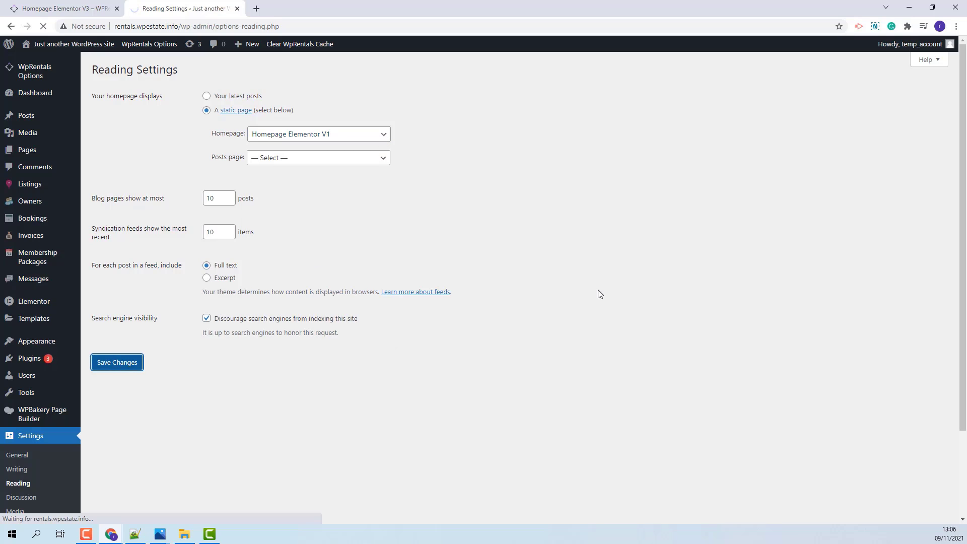
right_click(90, 45)
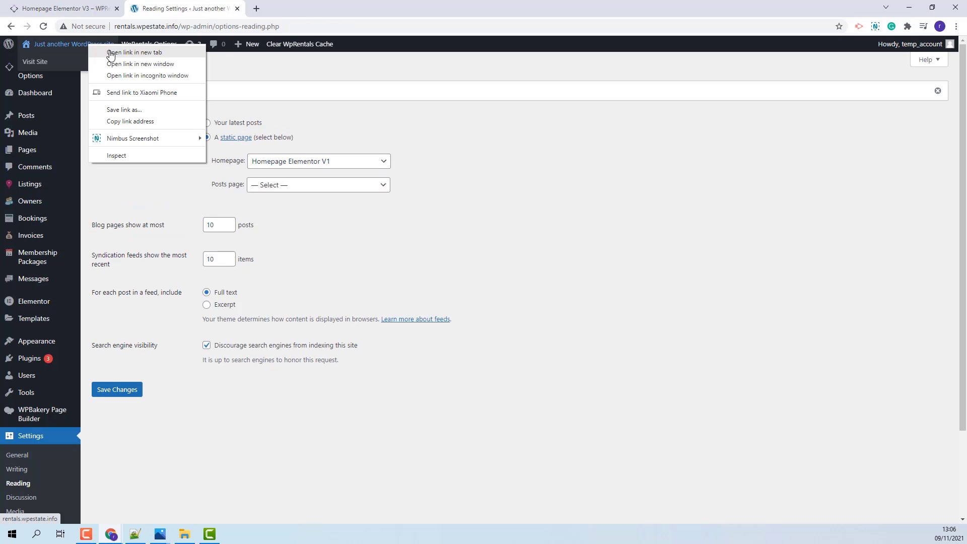
Open the live homepage in a new tab and scroll through its Elementor layout
left_click(110, 54)
left_click(297, 9)
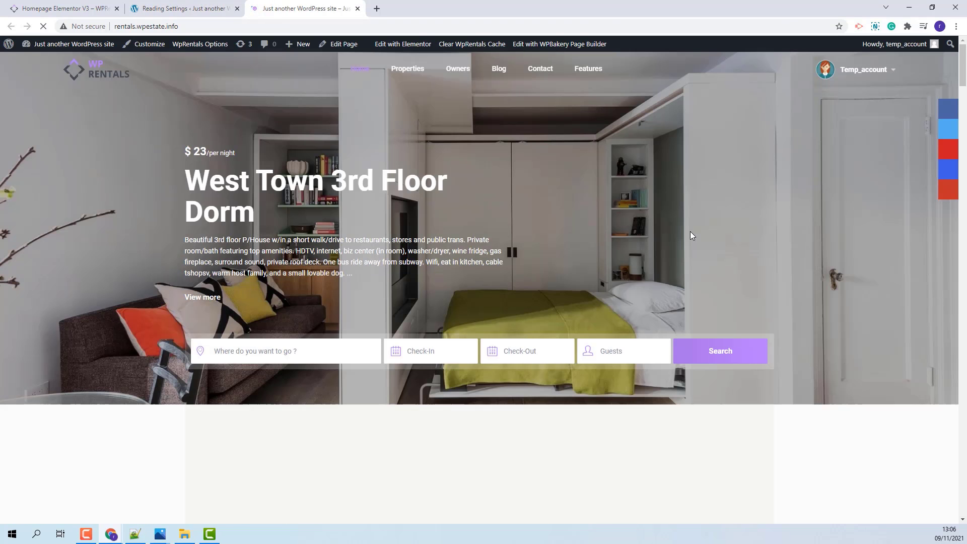
scroll(675, 230, "down", 2)
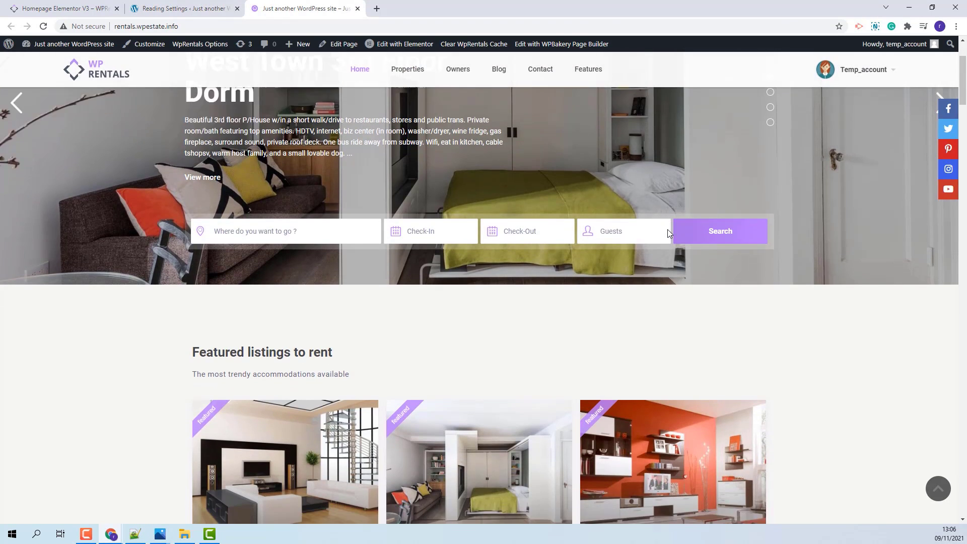
scroll(668, 232, "down", 10)
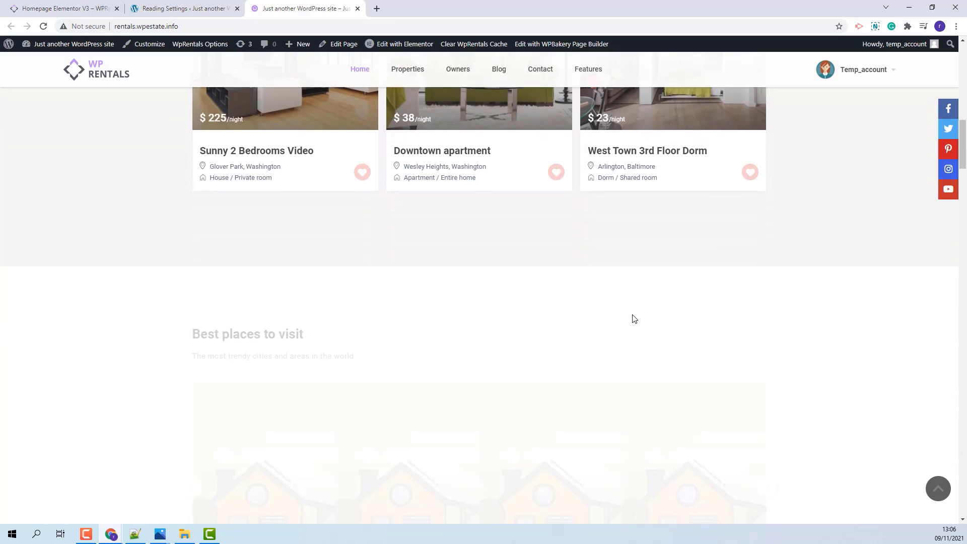
scroll(633, 319, "down", 3)
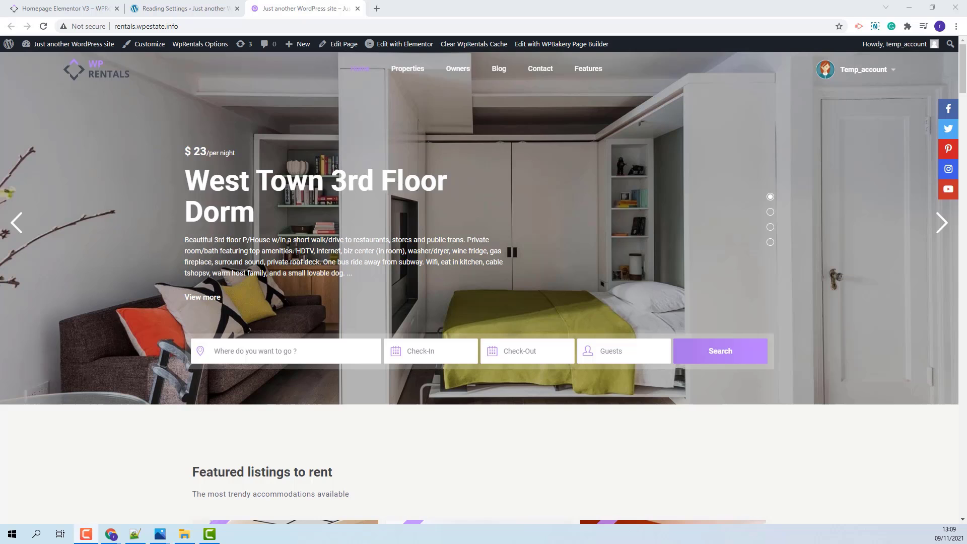
scroll(729, 251, "down", 1)
scroll(728, 251, "down", 3)
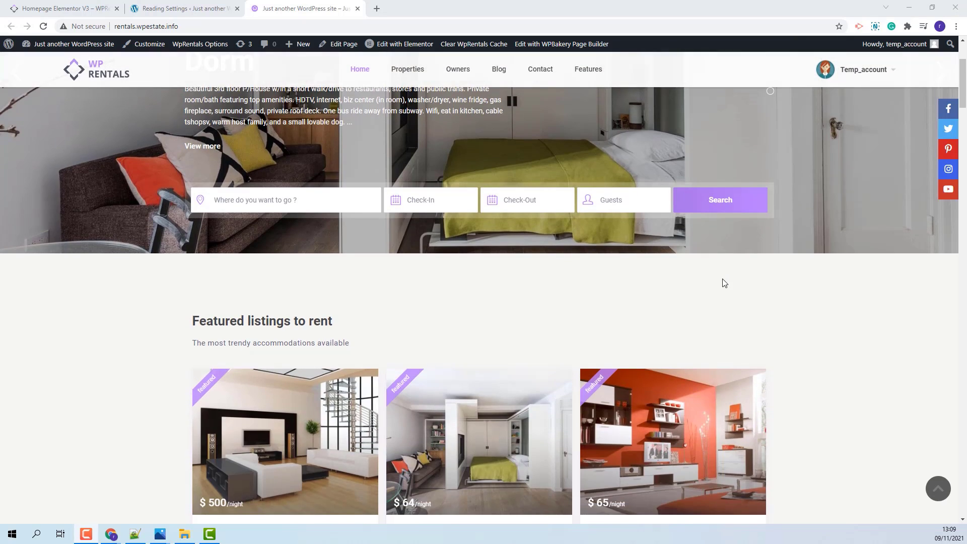
scroll(724, 278, "up", 2)
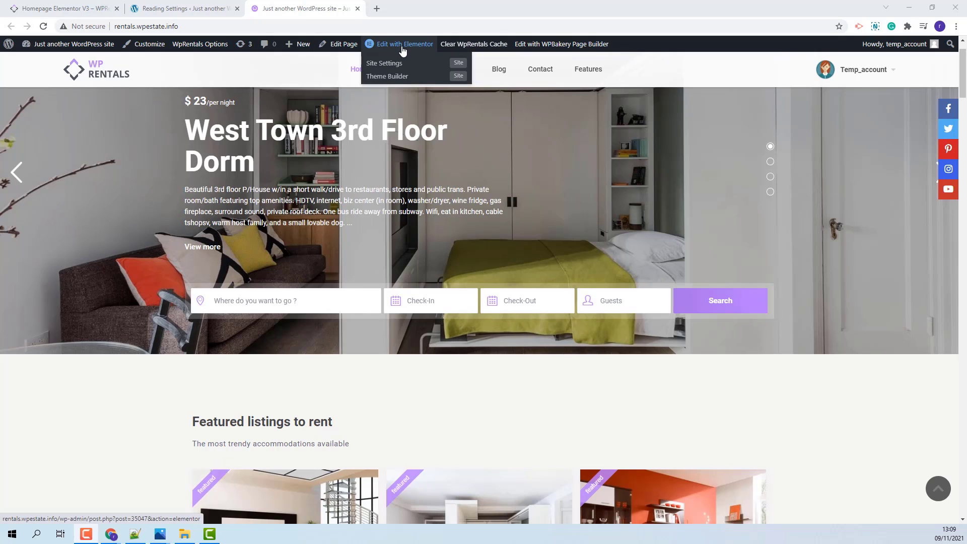
right_click(401, 49)
Open Homepage Elementor V1 in the Elementor editor in a new tab, then return to the live homepage
left_click(422, 55)
left_click(403, 8)
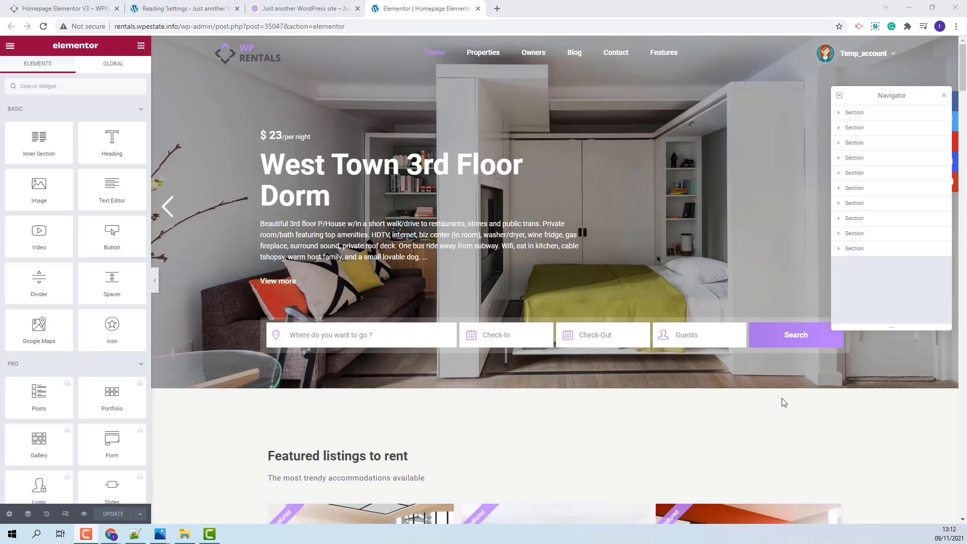
scroll(782, 402, "down", 6)
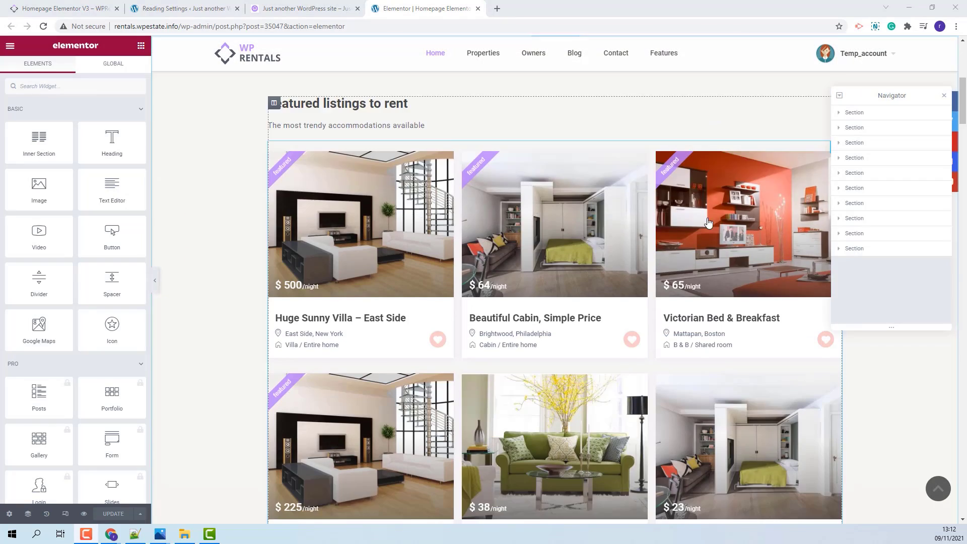
scroll(705, 227, "down", 10)
scroll(736, 393, "up", 17)
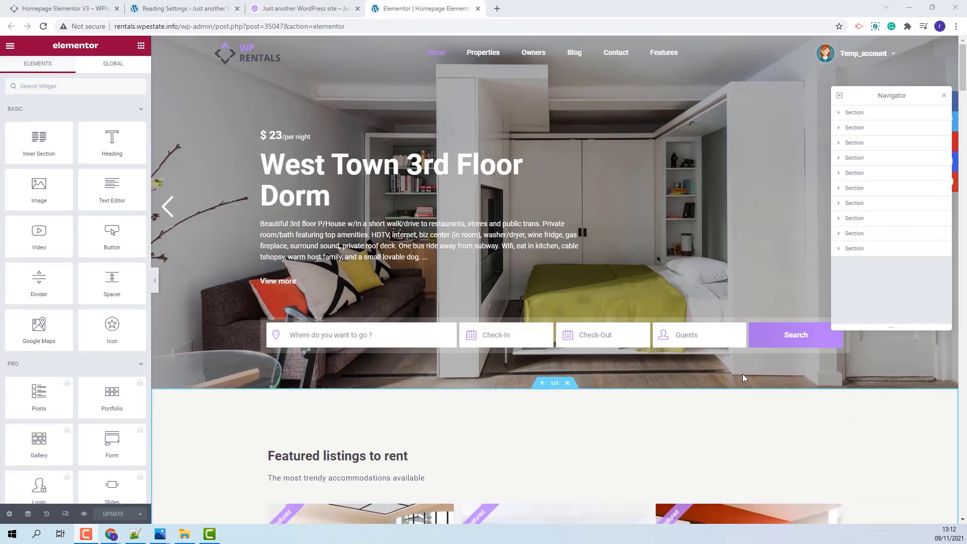
scroll(743, 375, "down", 2)
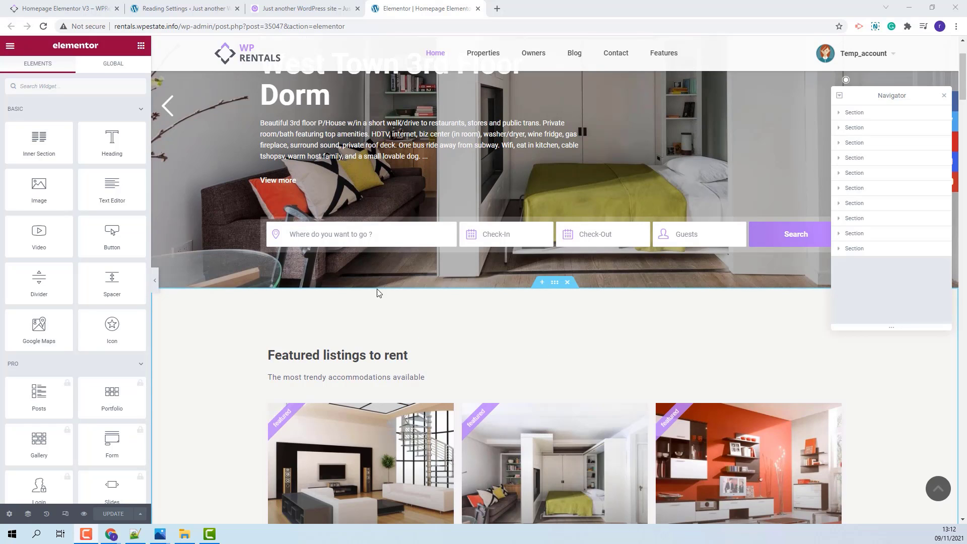
scroll(519, 117, "up", 2)
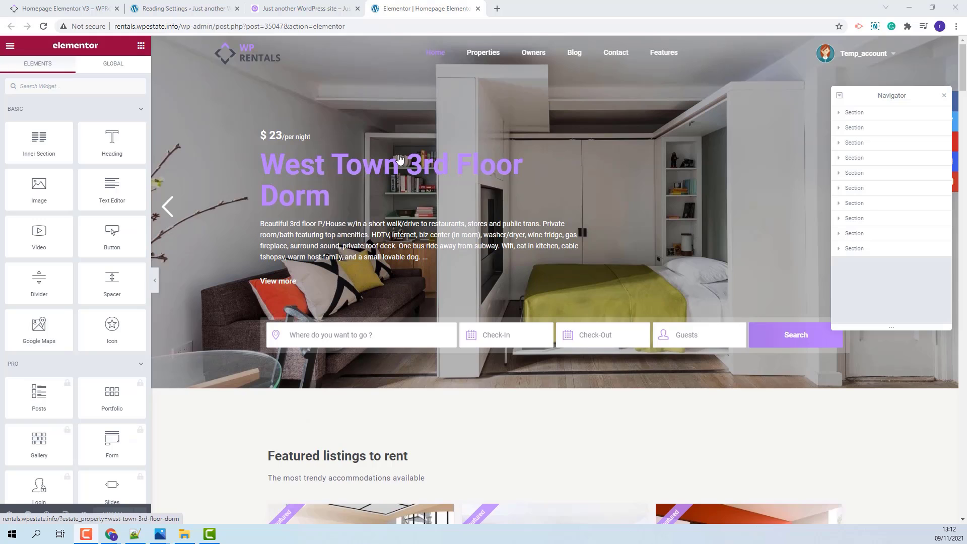
left_click(292, 10)
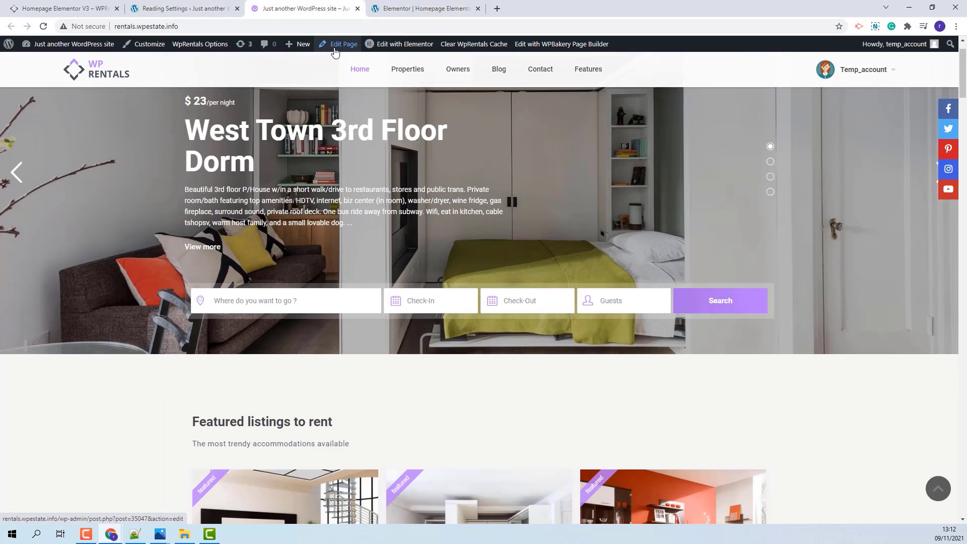
right_click(335, 51)
Check the page's header type on its edit screen, leaving it as theme slider, then return to Elementor
left_click(353, 57)
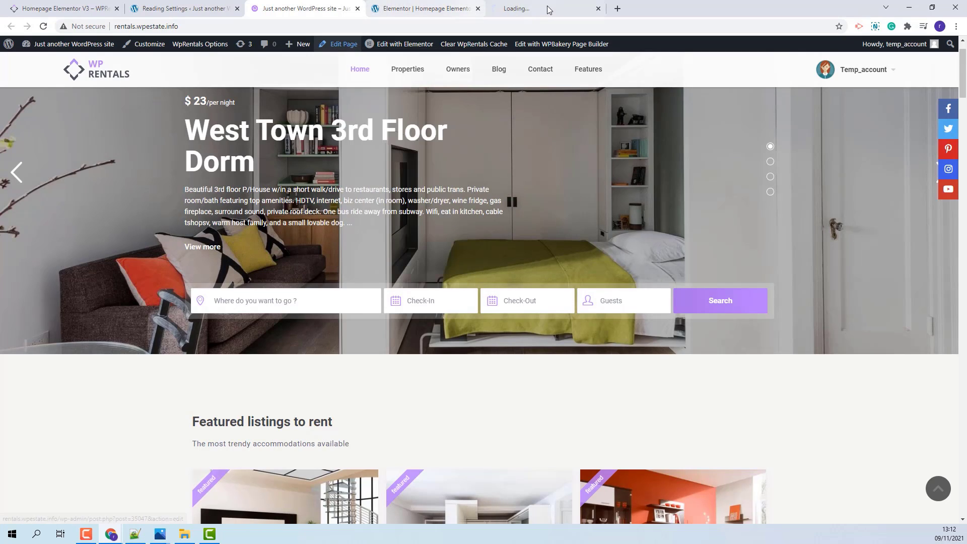
left_click(544, 8)
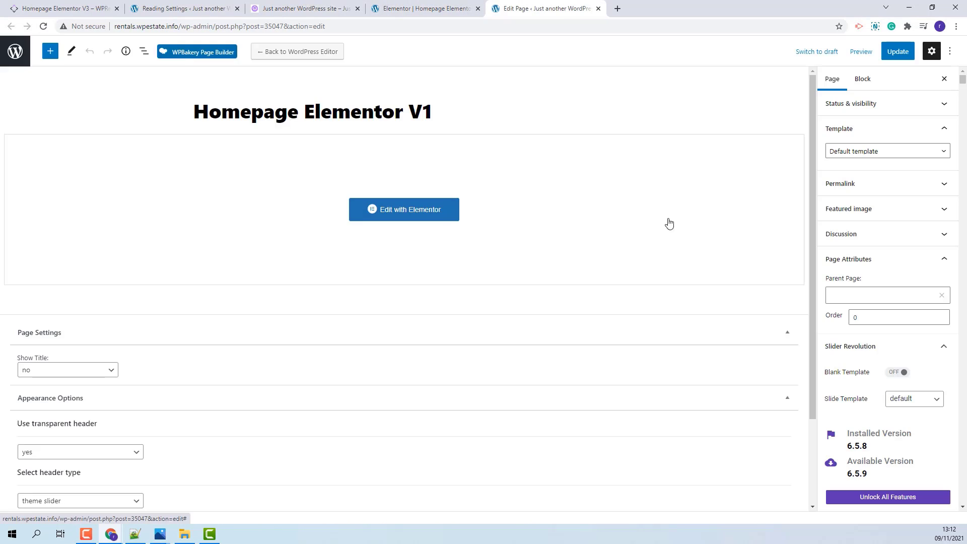
scroll(667, 208, "down", 2)
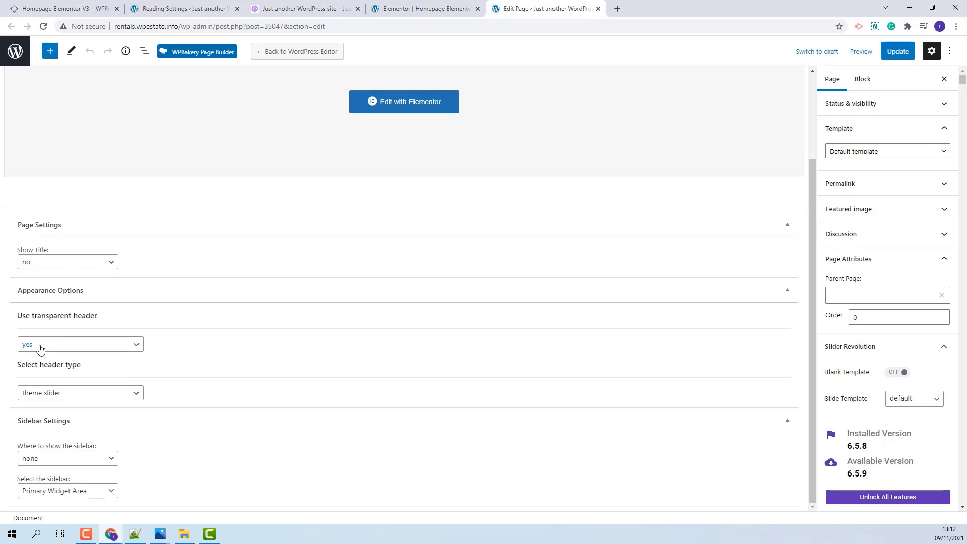
left_click(114, 355)
left_click(82, 393)
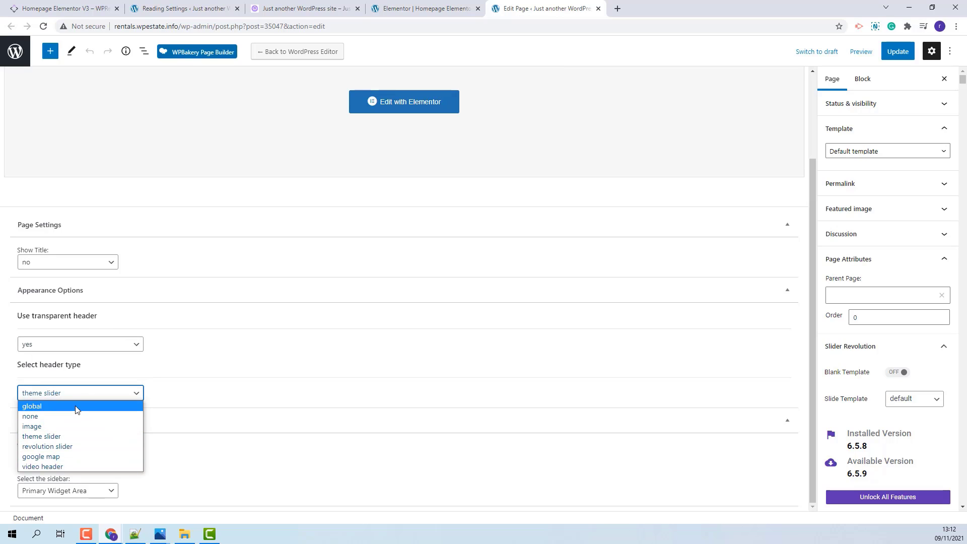
left_click(213, 428)
scroll(215, 424, "up", 1)
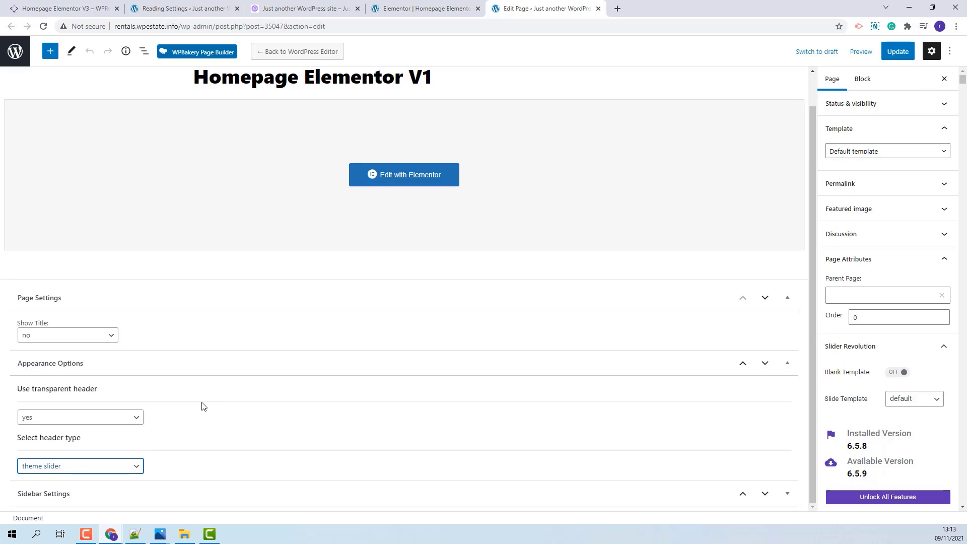
left_click(132, 470)
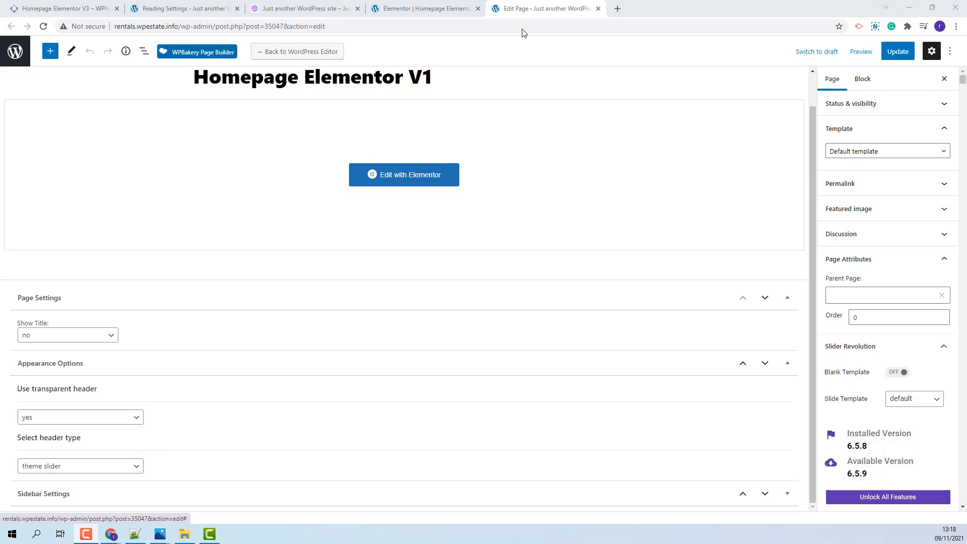
left_click(421, 11)
Expand the first Section and its Column in the Navigator and select WpRentals Recent Items
scroll(456, 301, "down", 3)
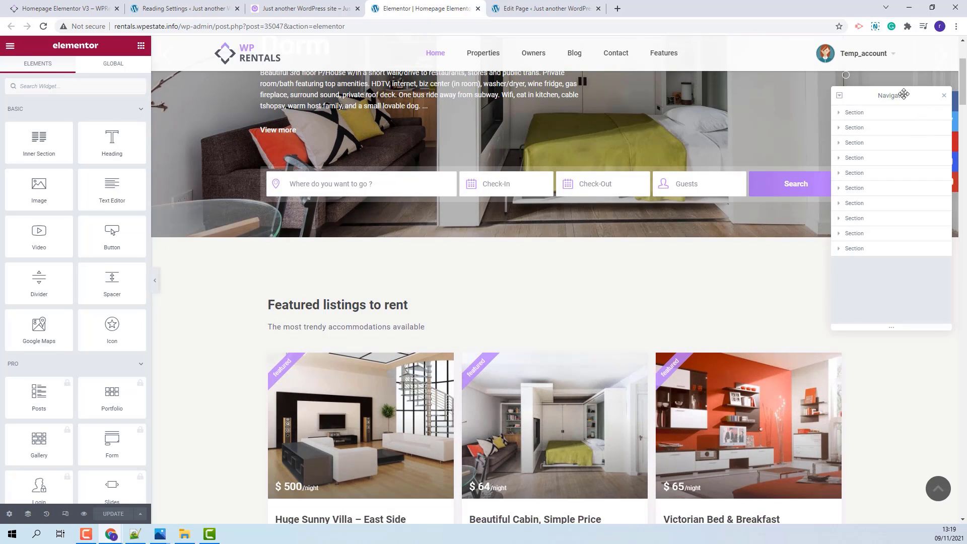
left_click(863, 114)
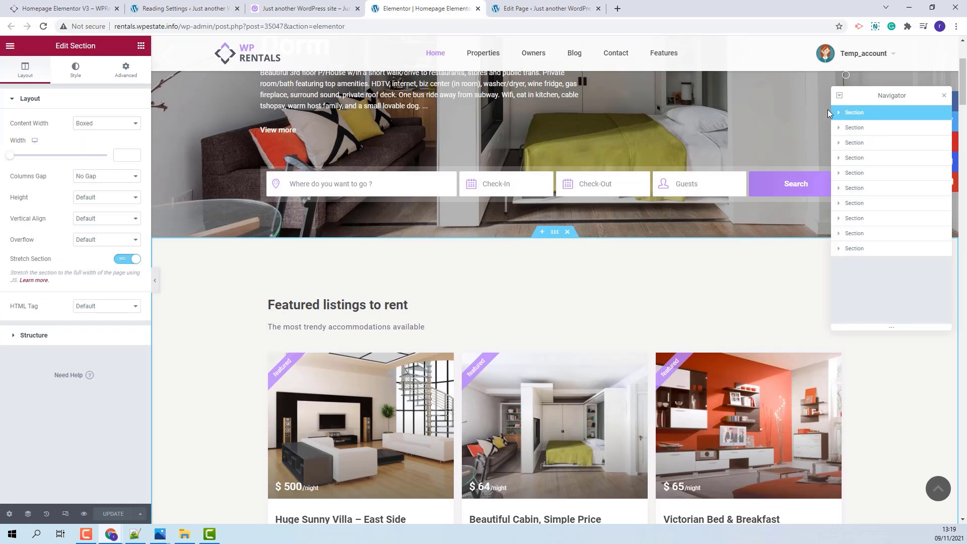
left_click(840, 115)
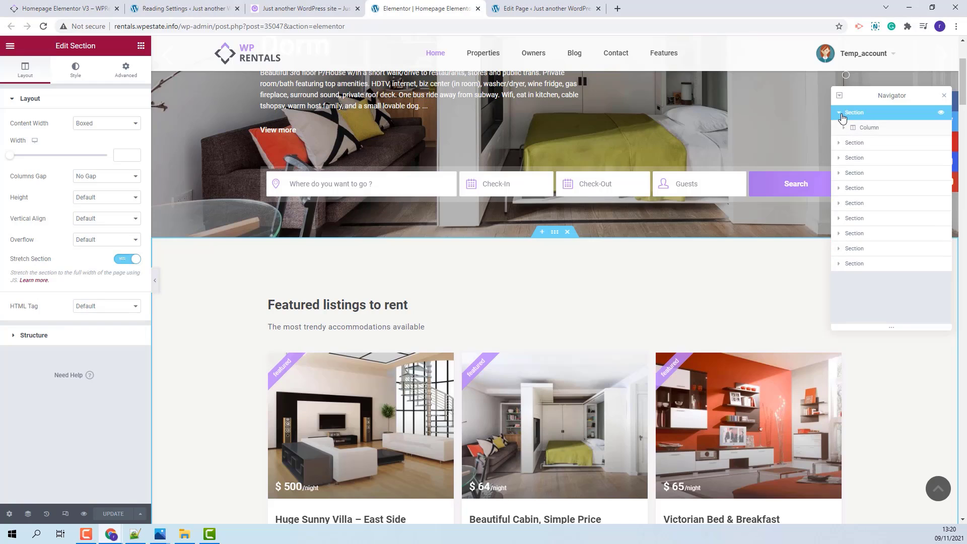
left_click(845, 127)
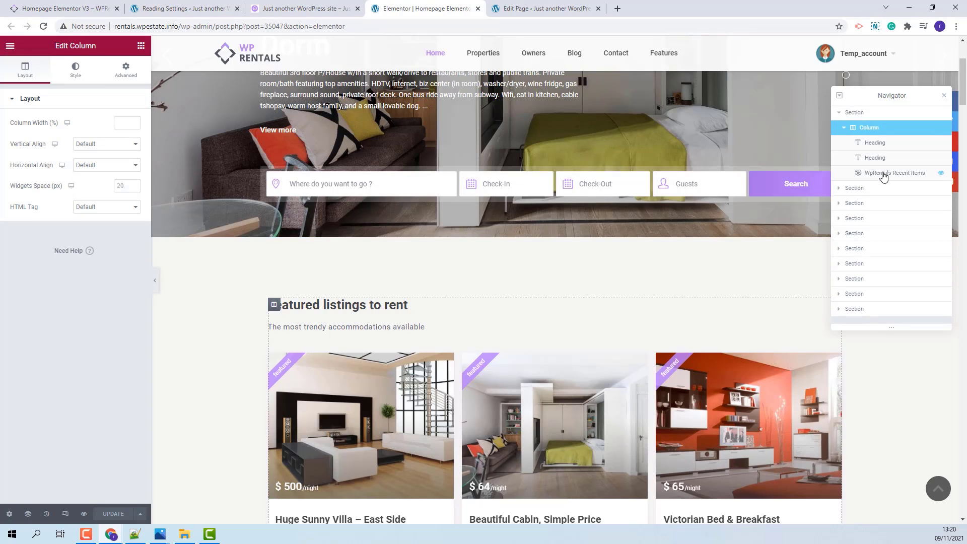
left_click(884, 174)
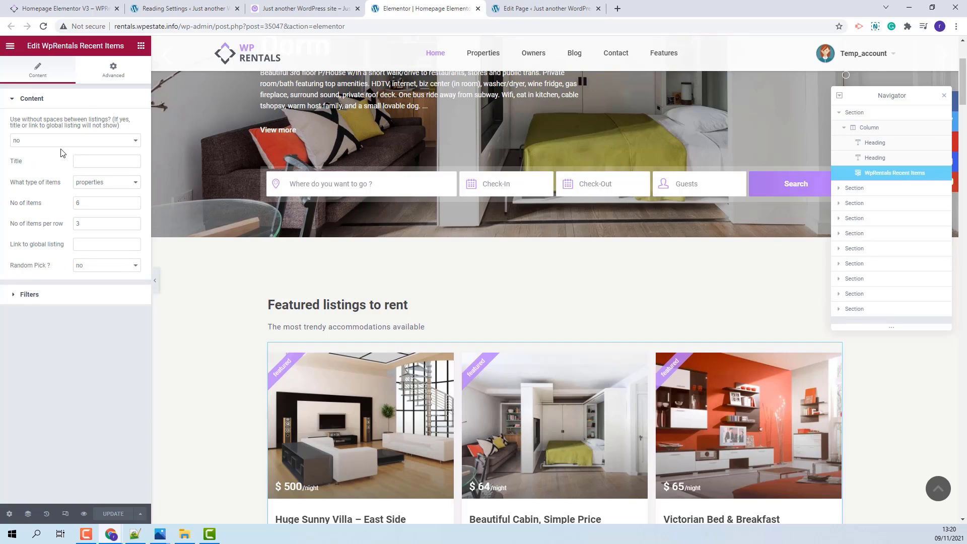
Set 'Use without spaces between listings?' to yes and change No of items from 6 to 9
left_click(47, 141)
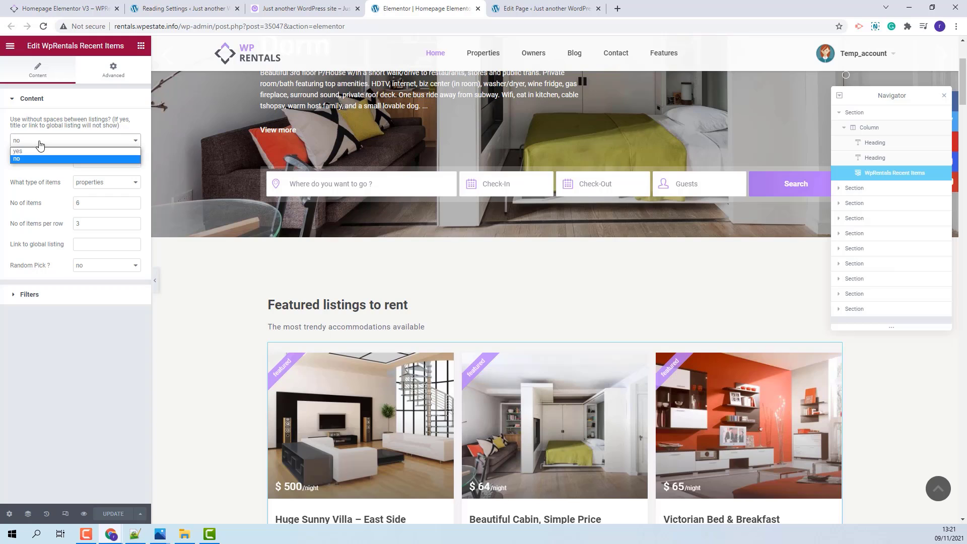
left_click(38, 157)
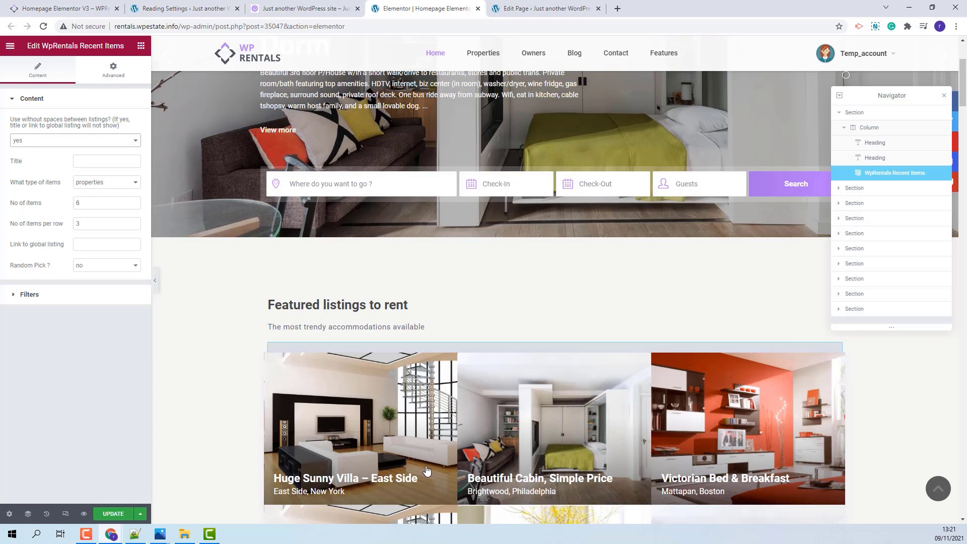
scroll(352, 403, "down", 1)
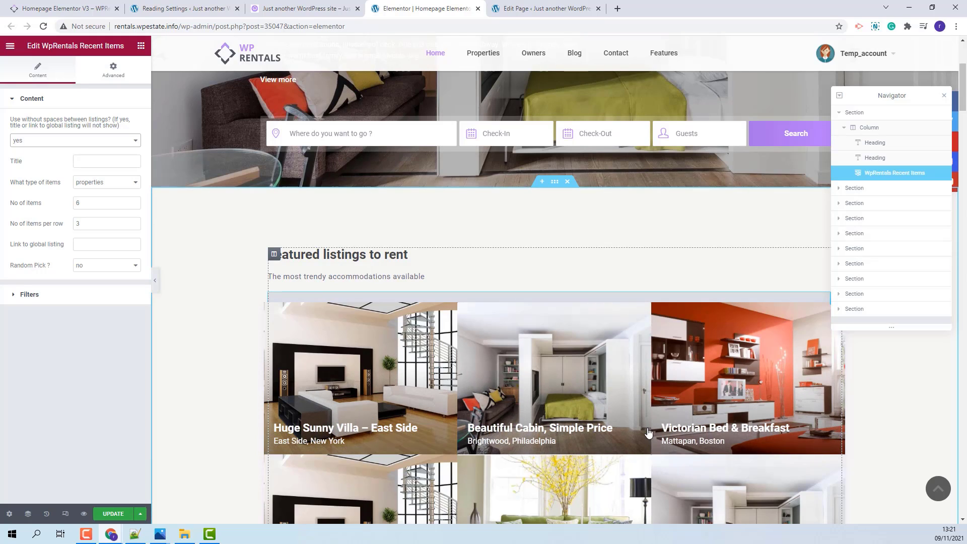
left_click(109, 203)
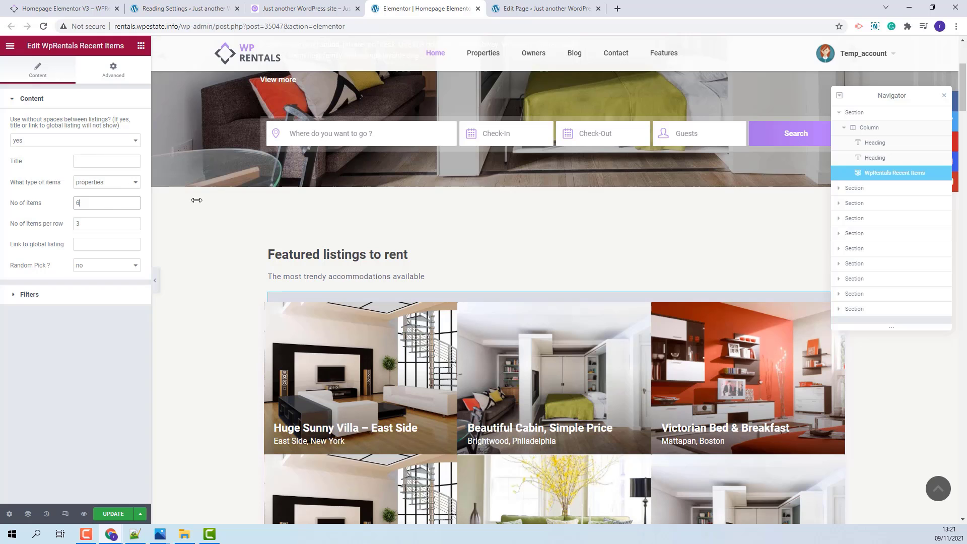
scroll(161, 197, "down", 3)
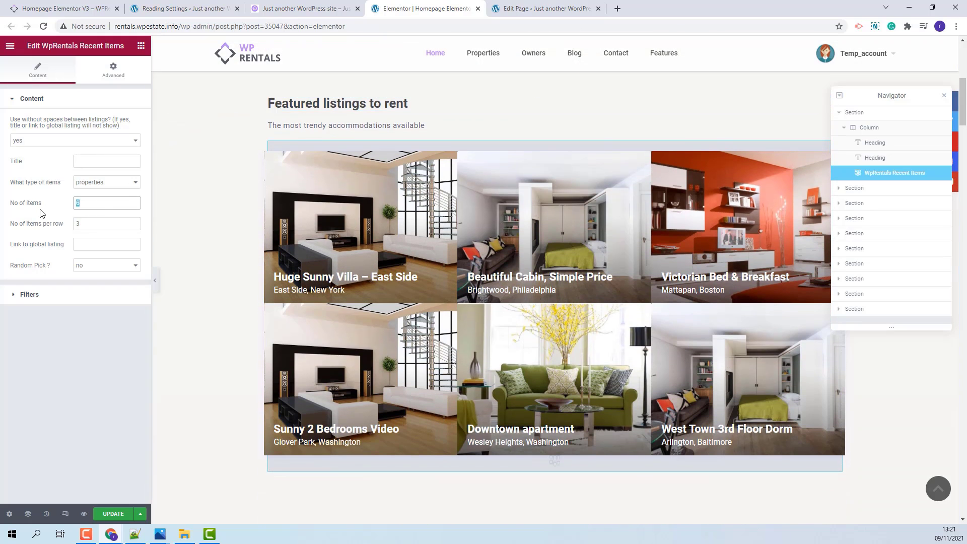
type("9")
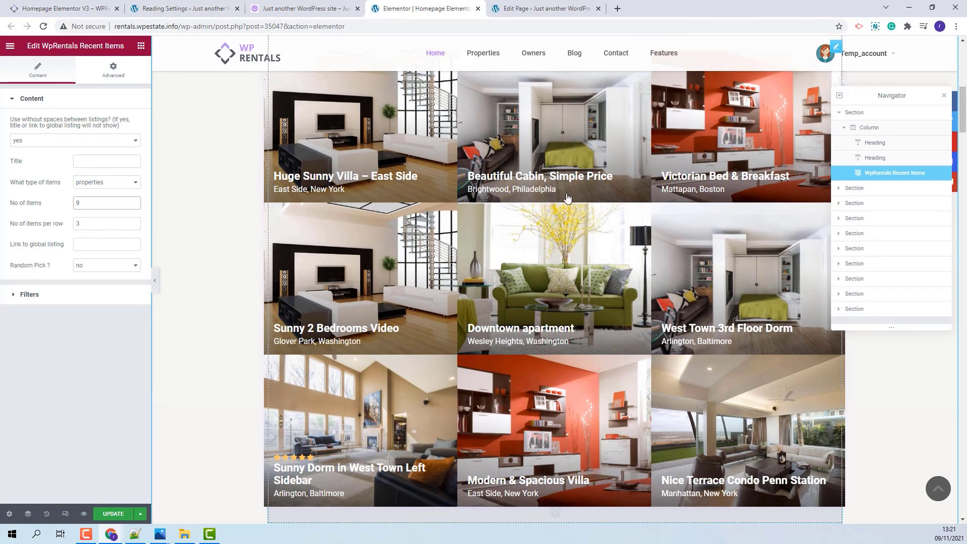
left_click(95, 271)
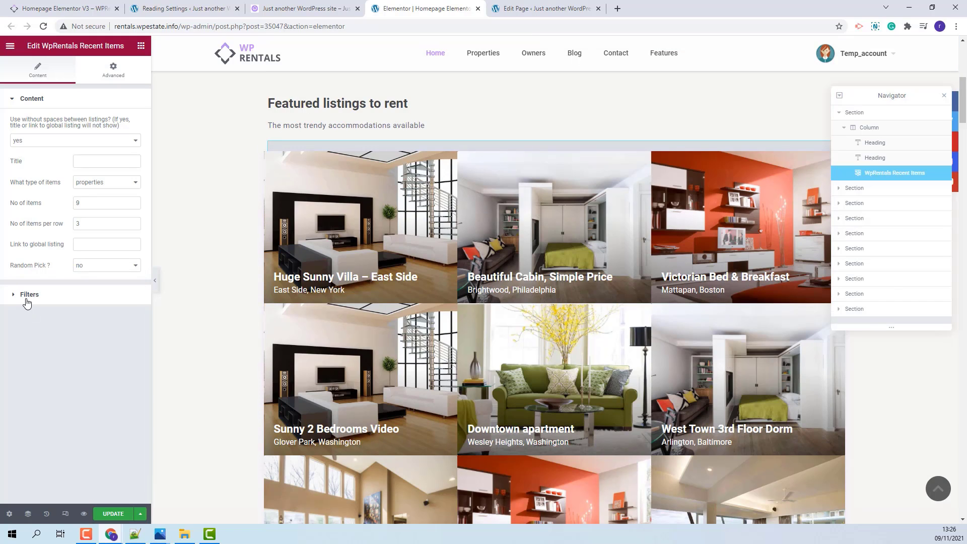
Inspect the listing filters and the first section's padding and gradient background, then select Best places to visit
left_click(26, 296)
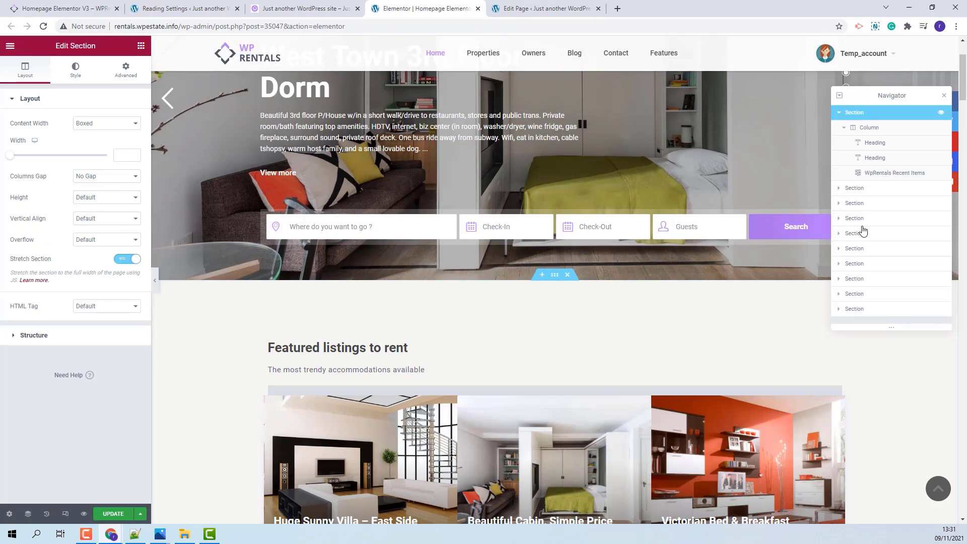
left_click(125, 74)
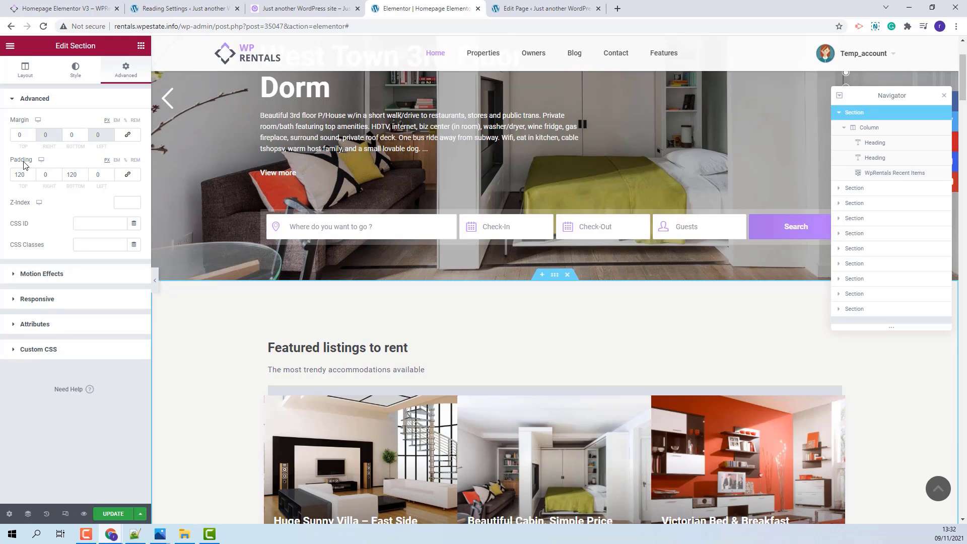
left_click(80, 69)
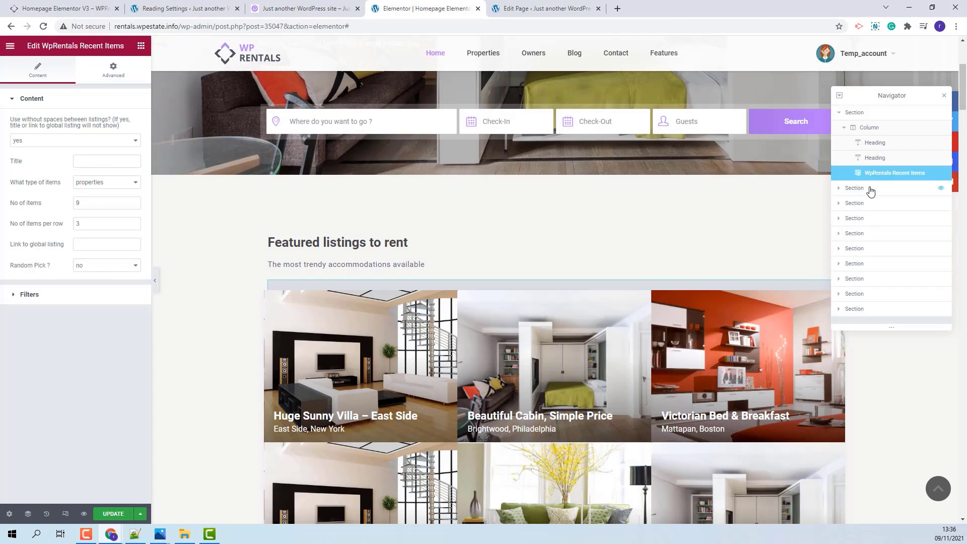
left_click(844, 190)
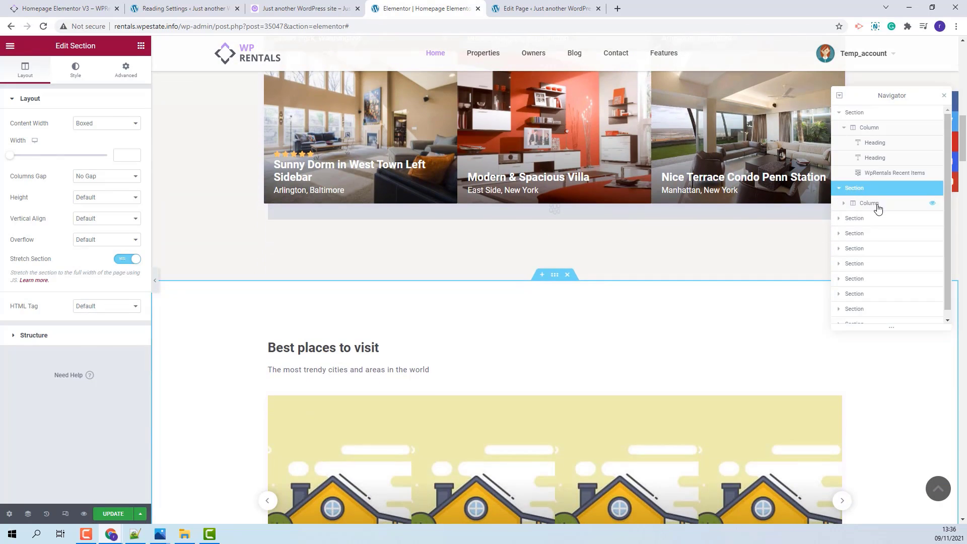
Expand the second section's column, check its headings, and select the WpRentals Categories Slider
left_click(869, 204)
left_click(844, 203)
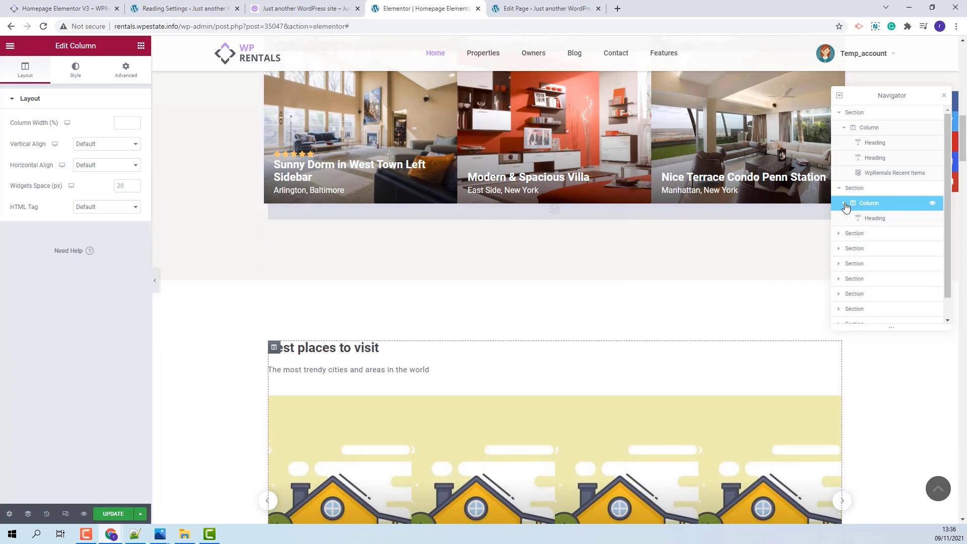
left_click(876, 218)
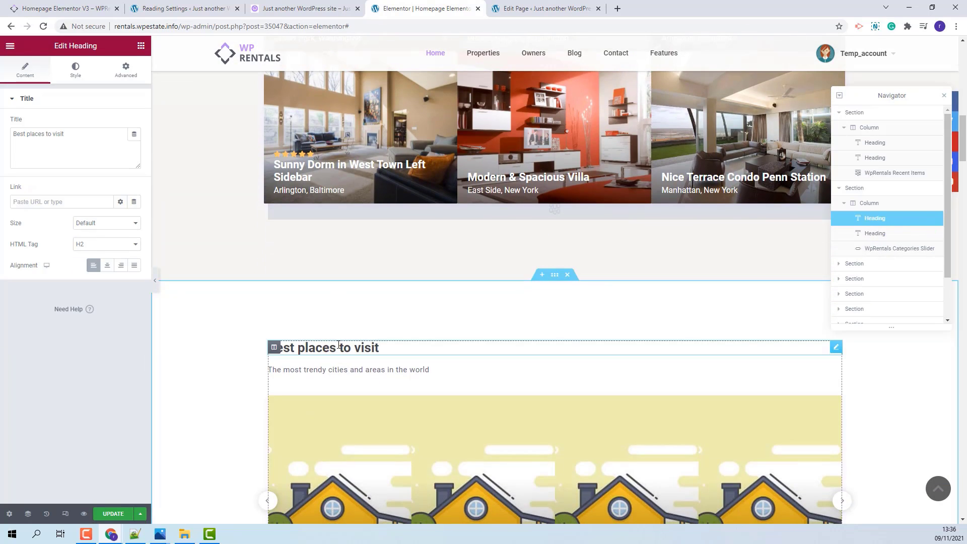
left_click(363, 370)
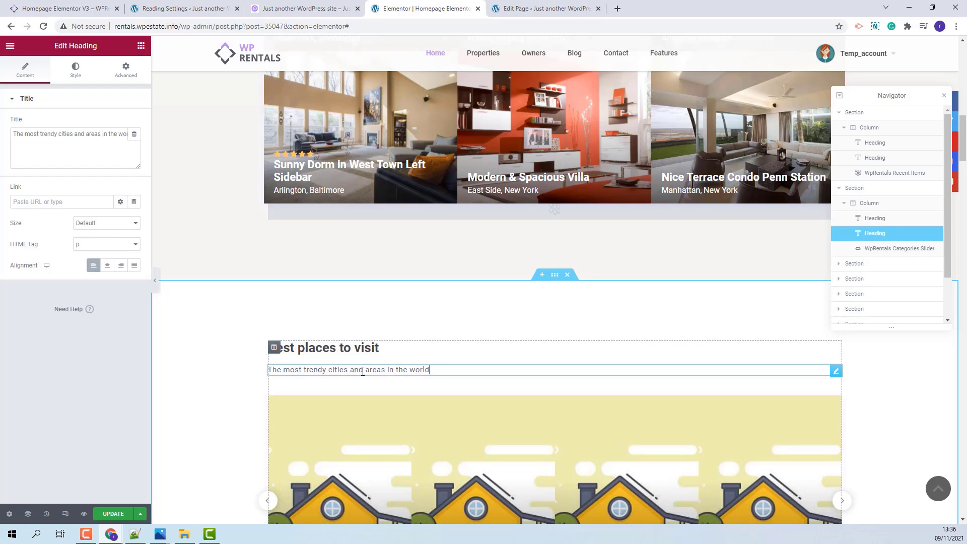
left_click(906, 253)
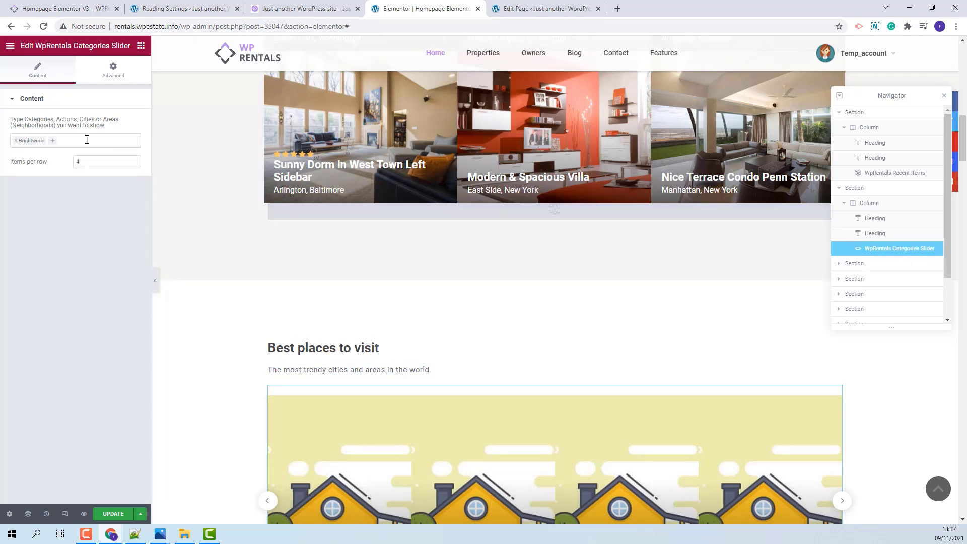
Add Baltimore, Boston, Brightwood, East Side and Glover Park to the Best places to visit slider's categories
left_click(54, 143)
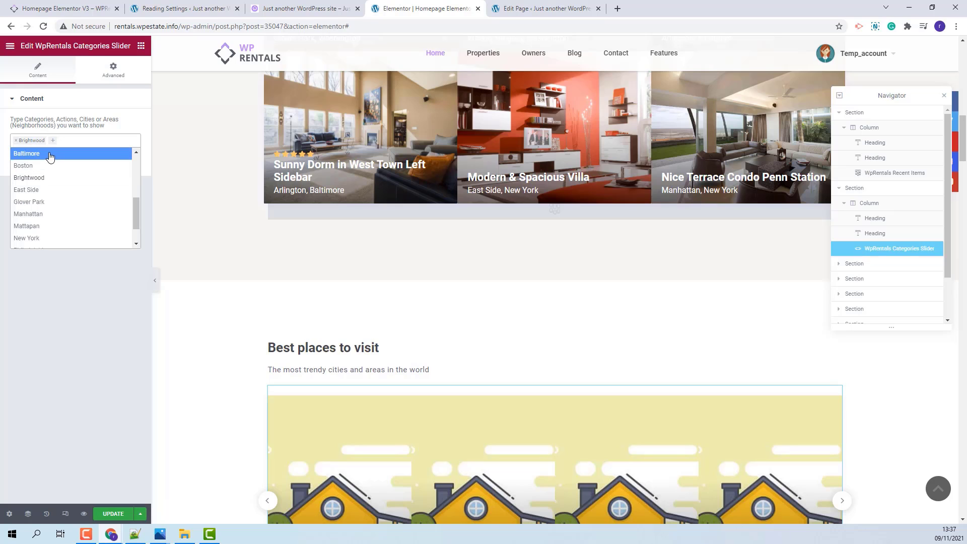
left_click(49, 153)
left_click(87, 146)
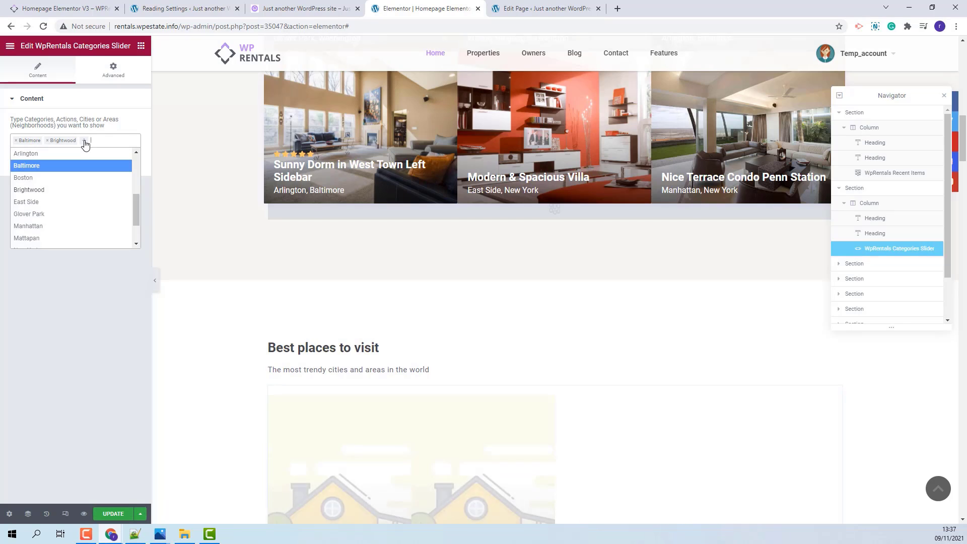
left_click(57, 180)
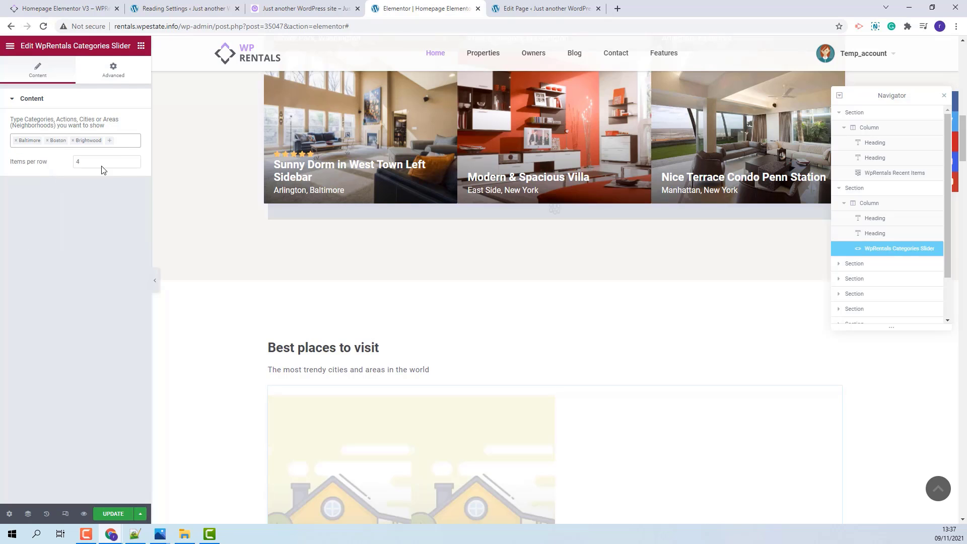
left_click(108, 142)
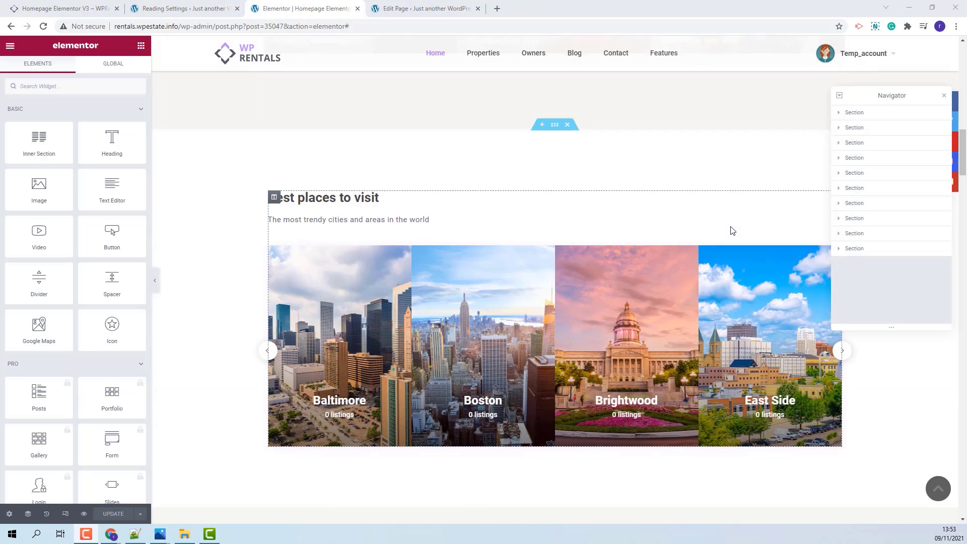
scroll(731, 229, "down", 3)
left_click(669, 182)
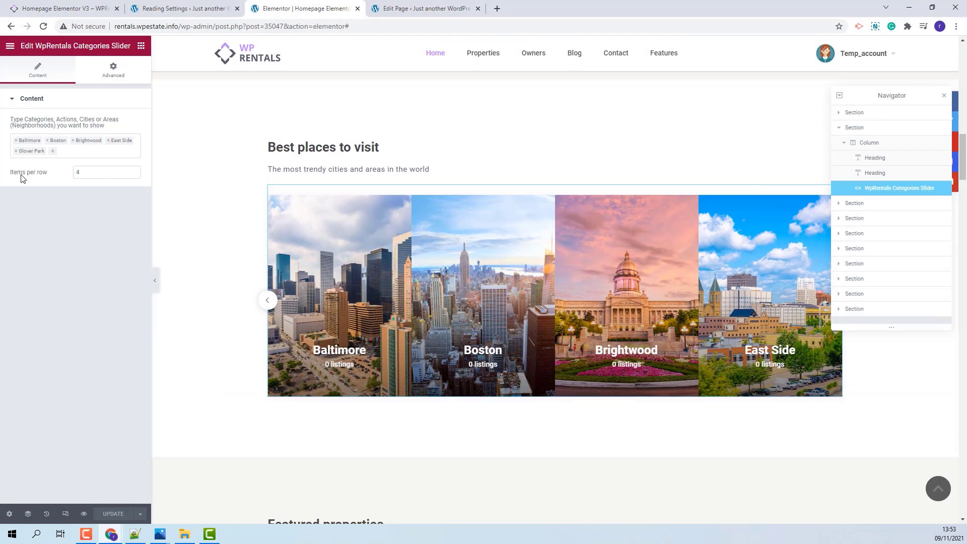
left_click(857, 203)
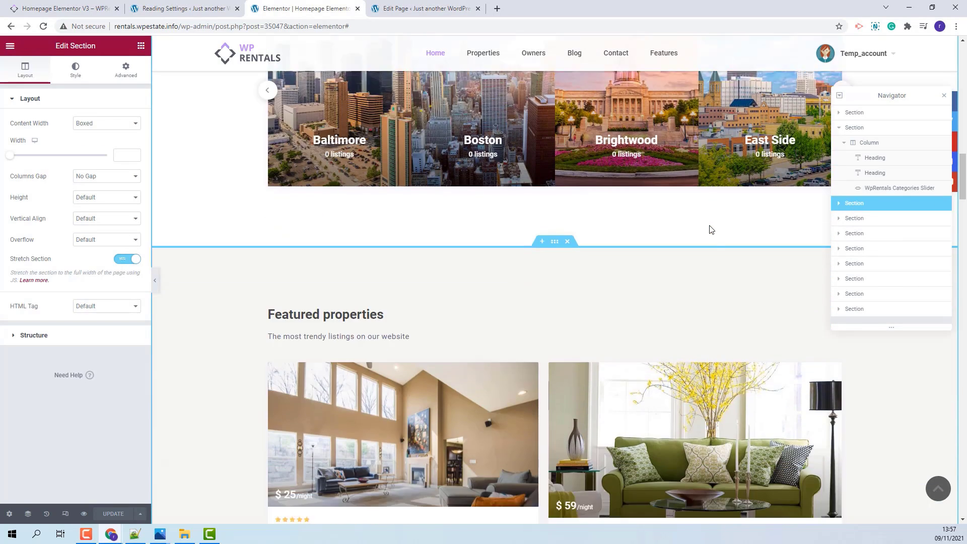
Expand the Featured properties section in the Navigator down to its inner section of listing cards
scroll(712, 229, "down", 2)
left_click(839, 203)
left_click(844, 218)
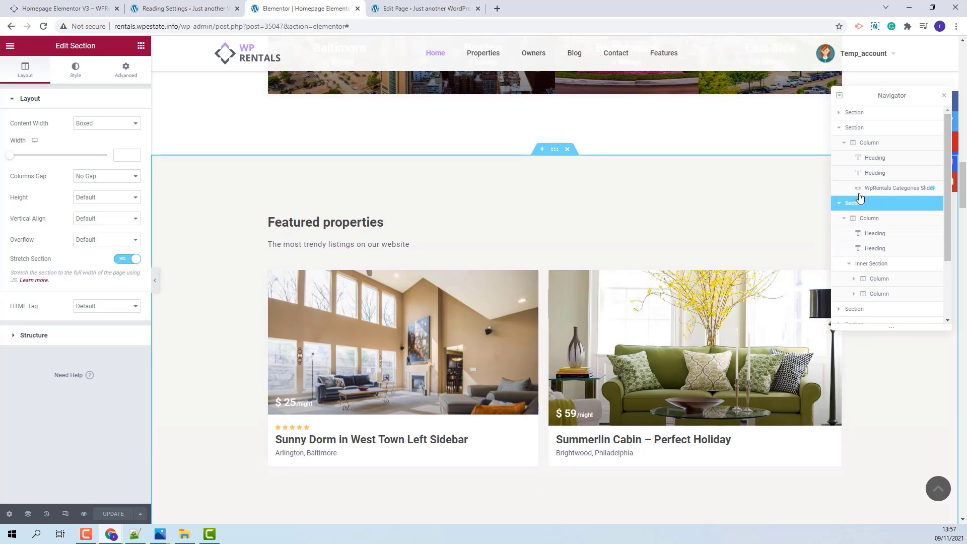
left_click(869, 234)
left_click(867, 248)
left_click(862, 263)
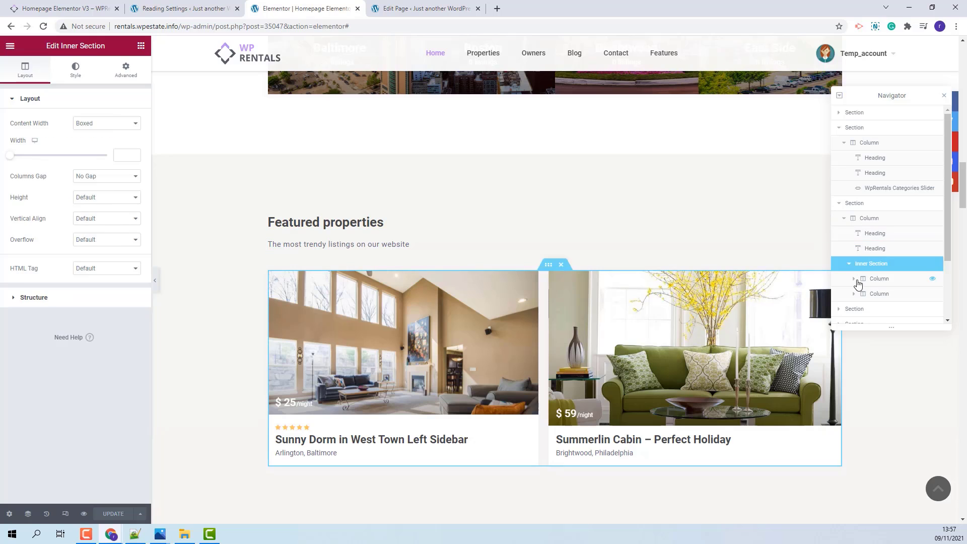
Open the first WpRentals Featured Listing card's settings and focus its Listing Id 145
left_click(858, 281)
left_click(854, 278)
scroll(864, 272, "down", 1)
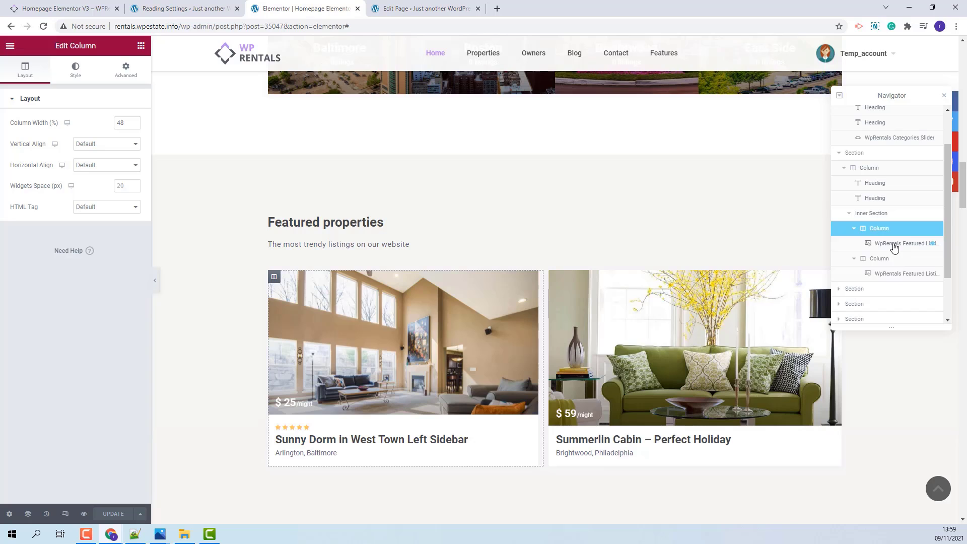
left_click(861, 250)
left_click(33, 135)
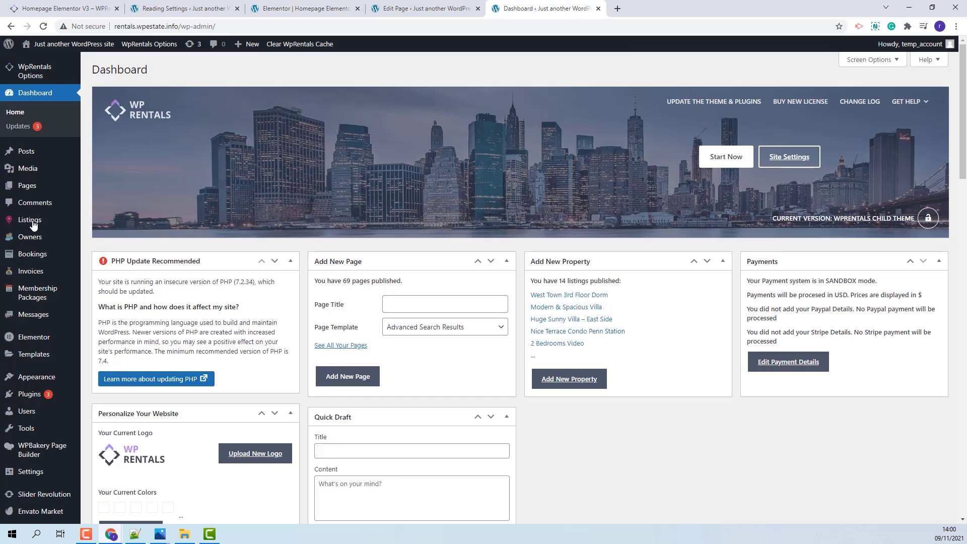
Copy listing ID 107 of Sunny 2 Bedrooms Video from the admin Listings page and return to Elementor
left_click(35, 225)
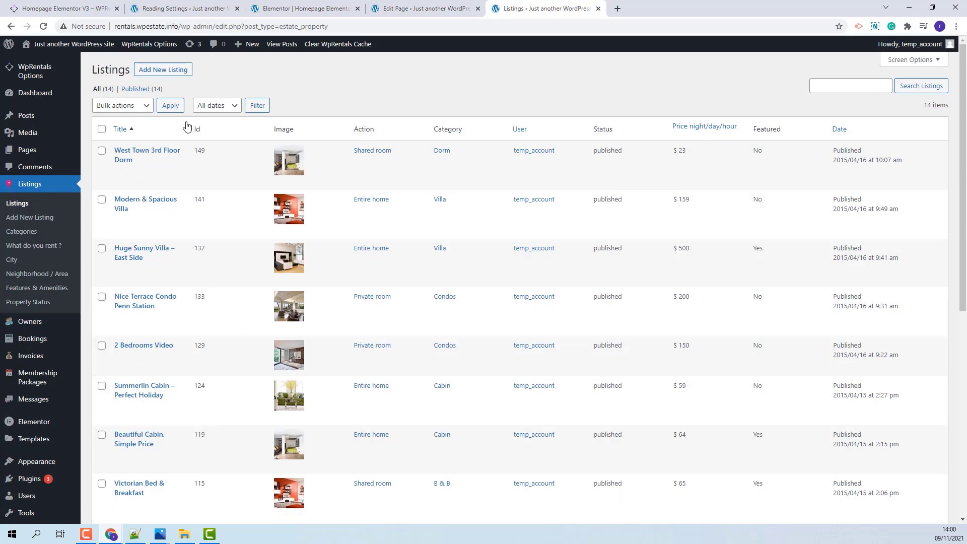
scroll(200, 313, "down", 6)
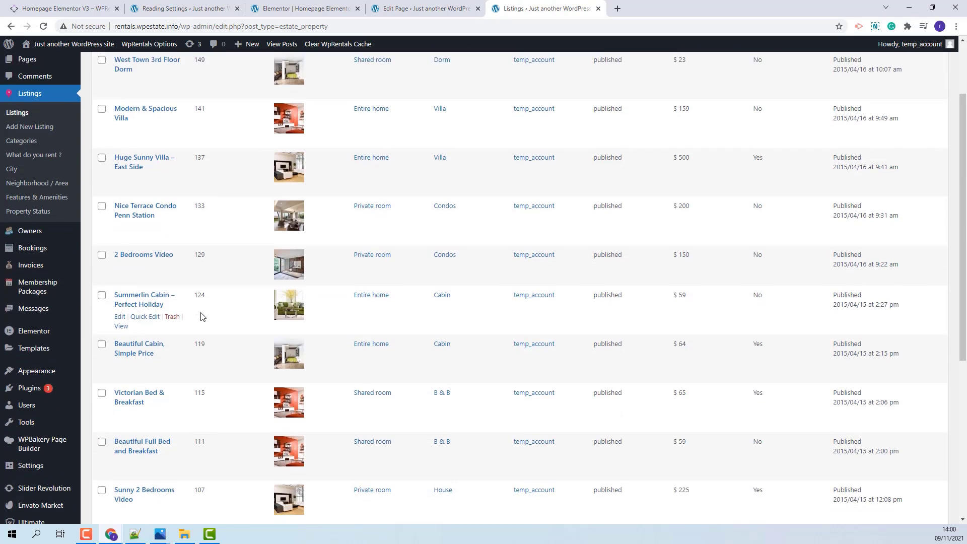
double_click(199, 279)
right_click(198, 279)
left_click(221, 285)
left_click(308, 8)
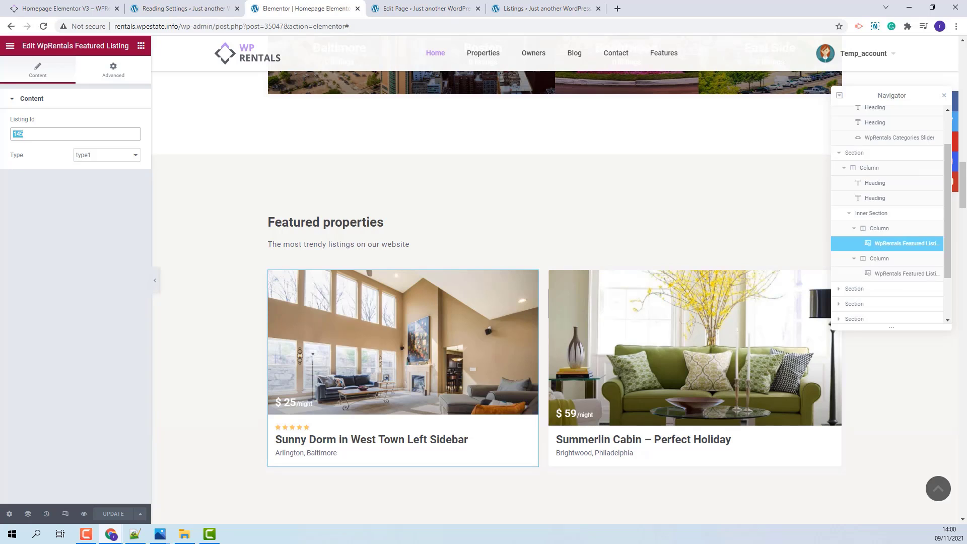
Set the first featured card to listing 107 with the type2 layout, after trying type3
key("ctrl+v")
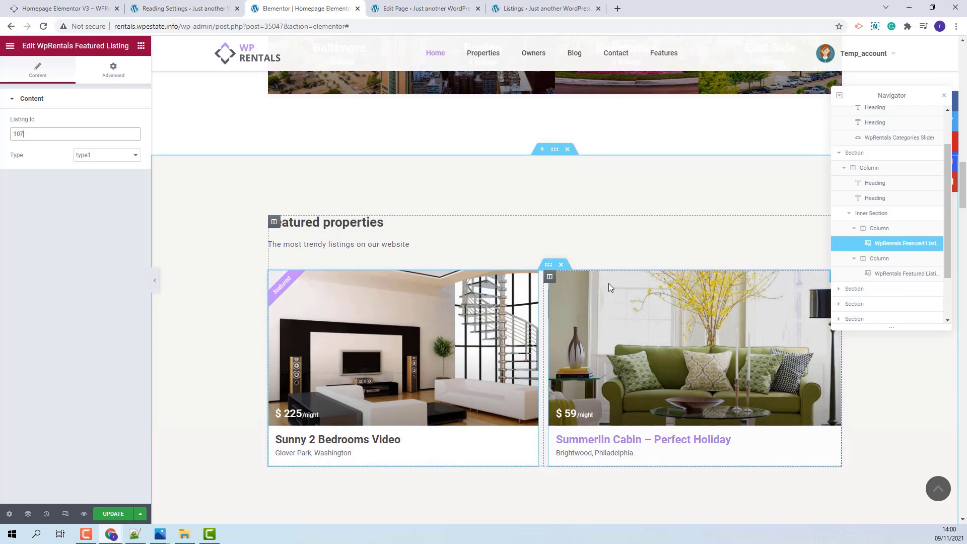
scroll(478, 340, "down", 1)
scroll(477, 342, "down", 2)
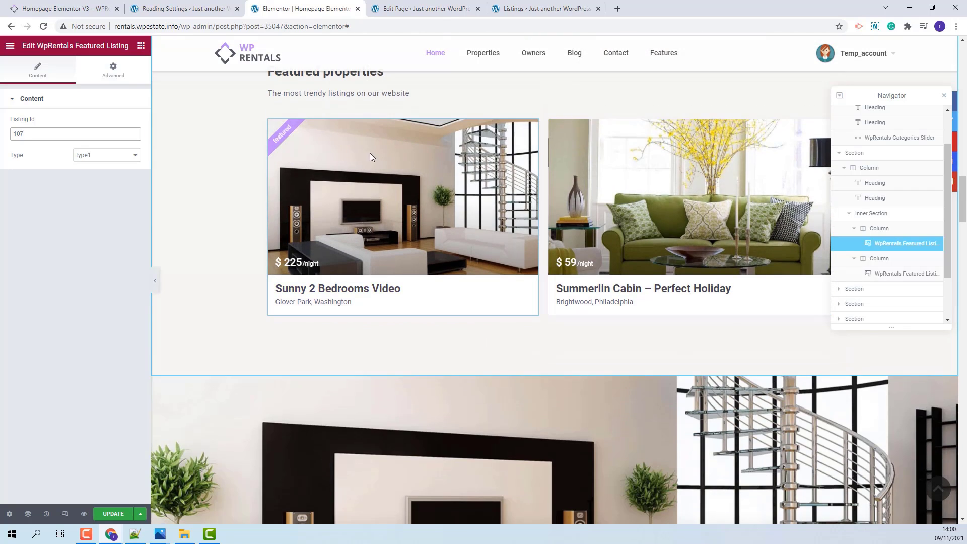
left_click(104, 158)
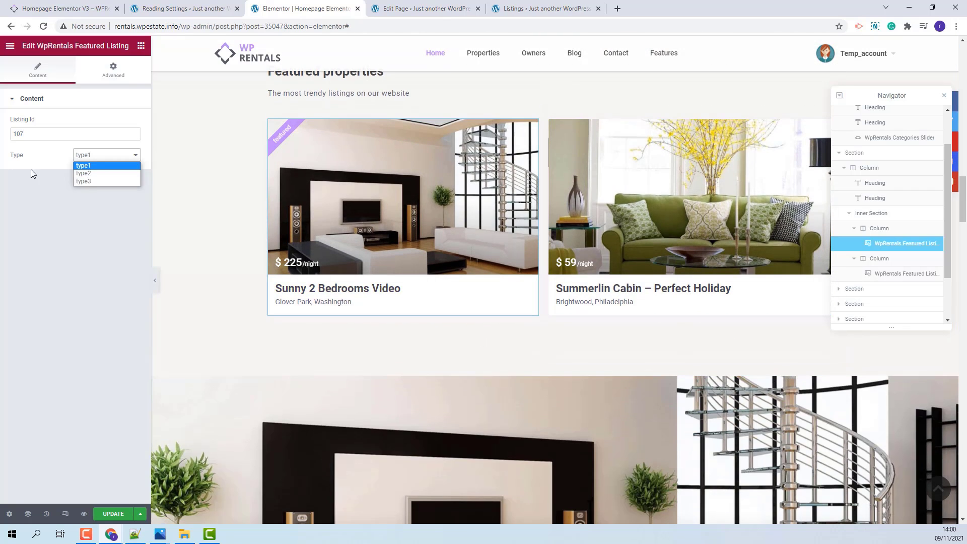
left_click(84, 174)
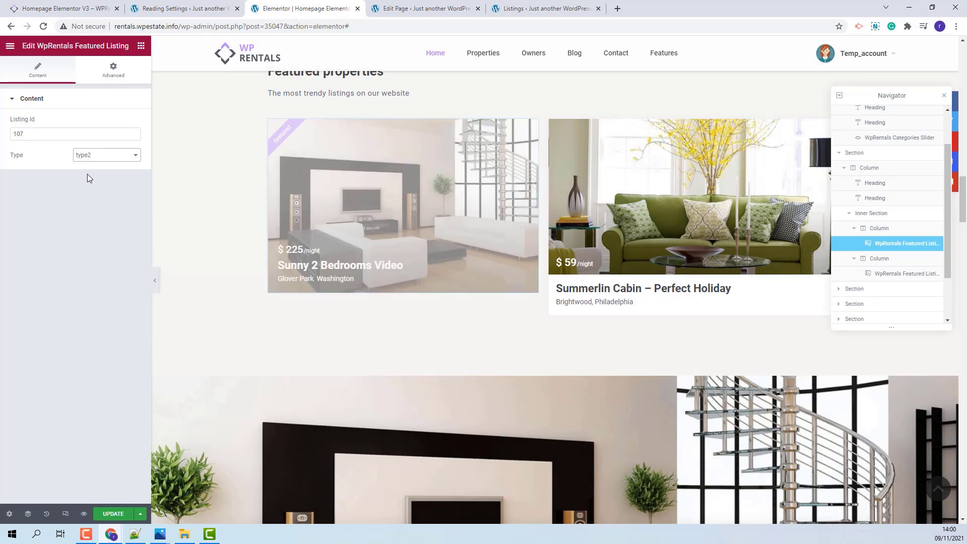
left_click(90, 156)
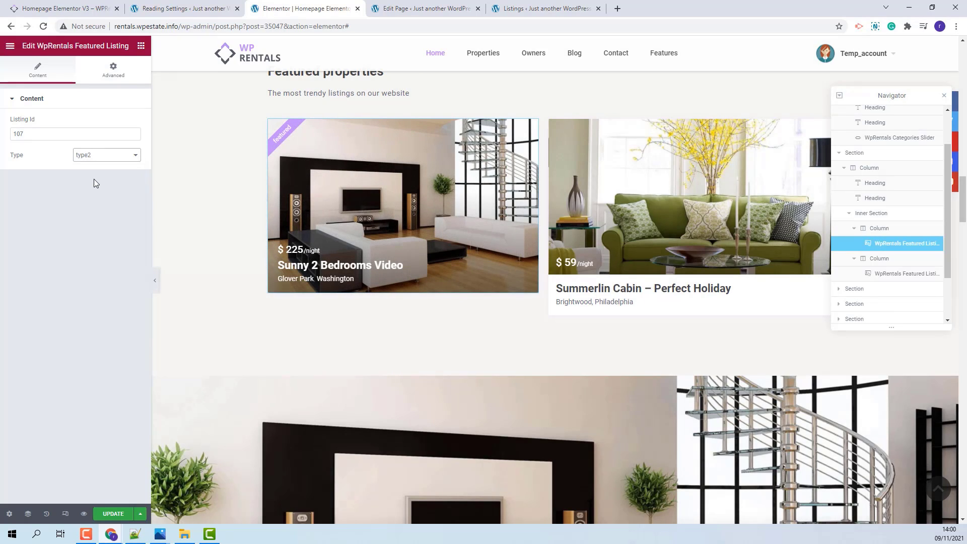
left_click(94, 182)
left_click(89, 156)
left_click(89, 174)
Set the second featured listing card to the type2 layout
left_click(907, 273)
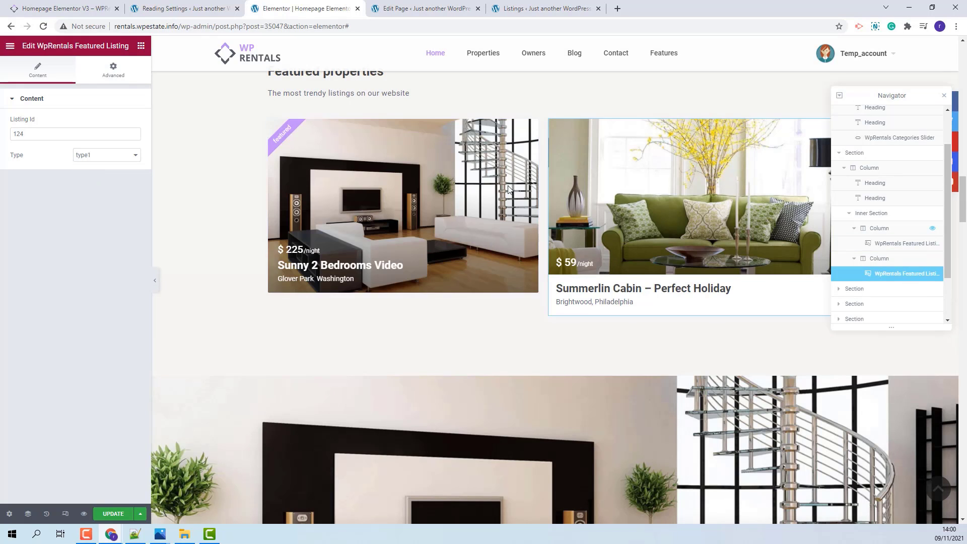
left_click(85, 155)
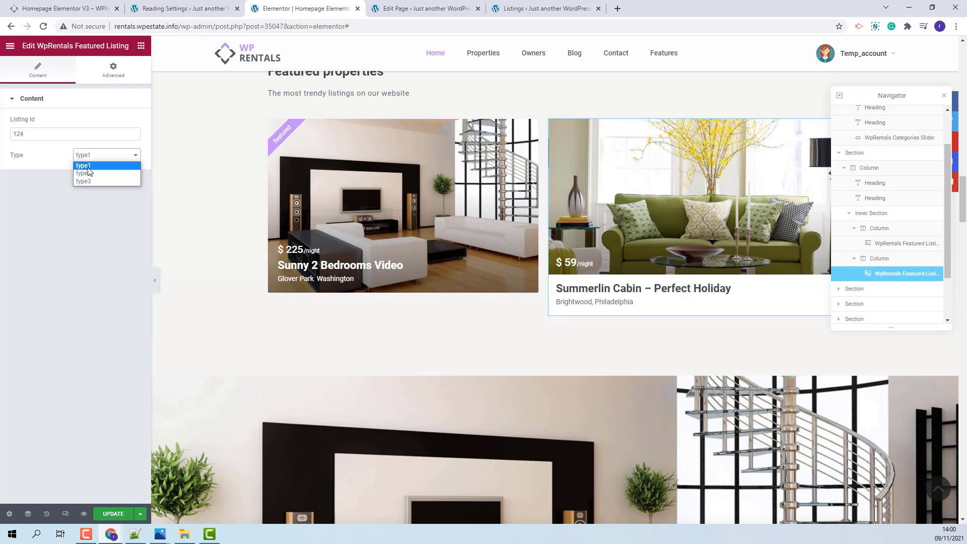
left_click(88, 173)
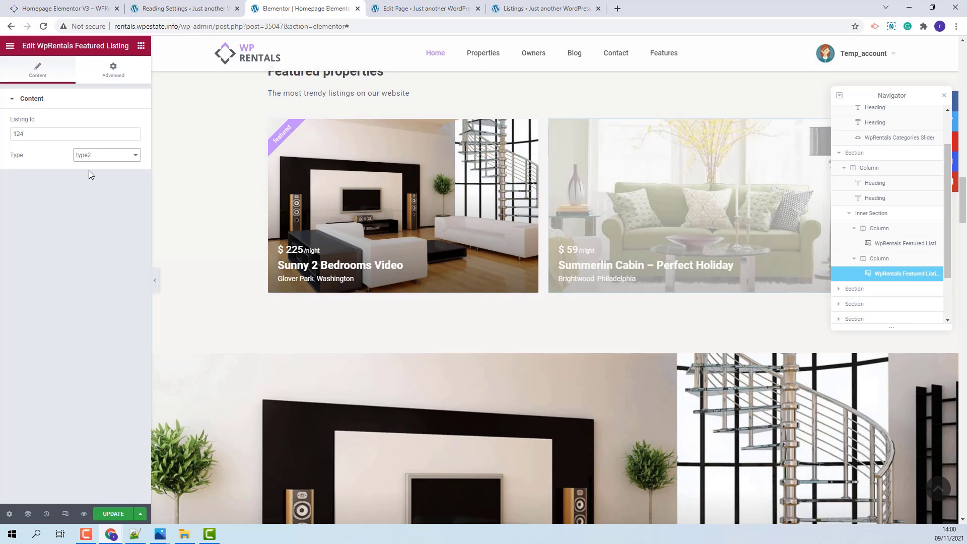
Select the Huge Sunny Villa hero section below and open its listing settings
scroll(488, 197, "down", 5)
left_click(897, 289)
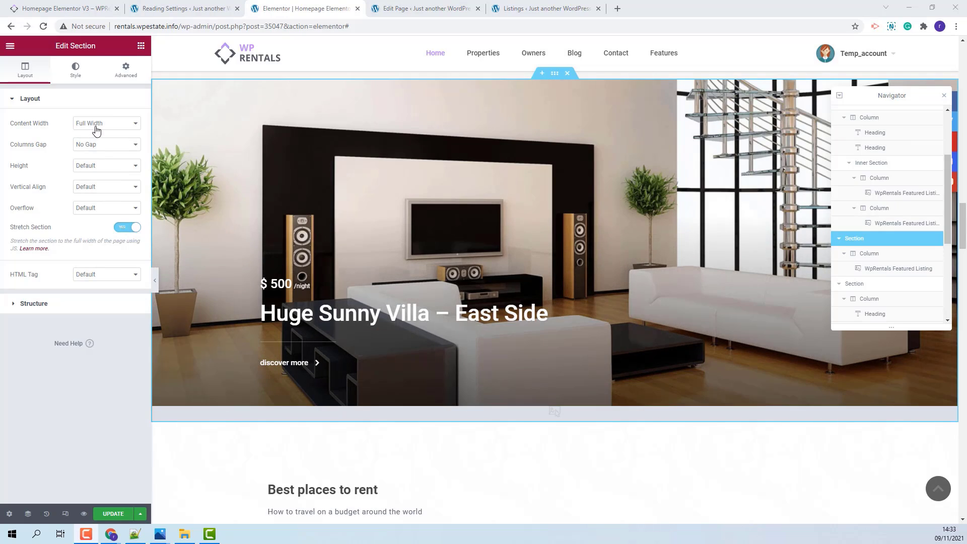
double_click(121, 235)
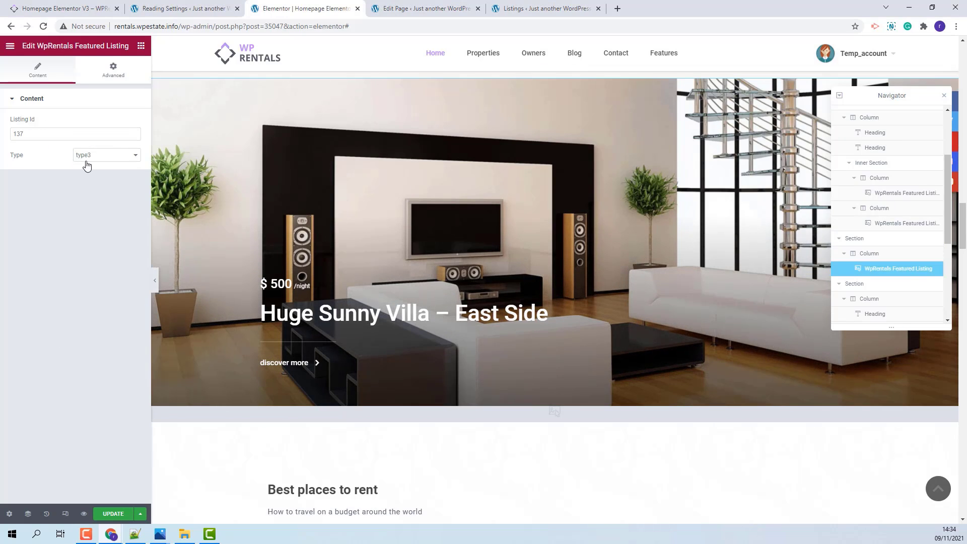
scroll(526, 279, "up", 2)
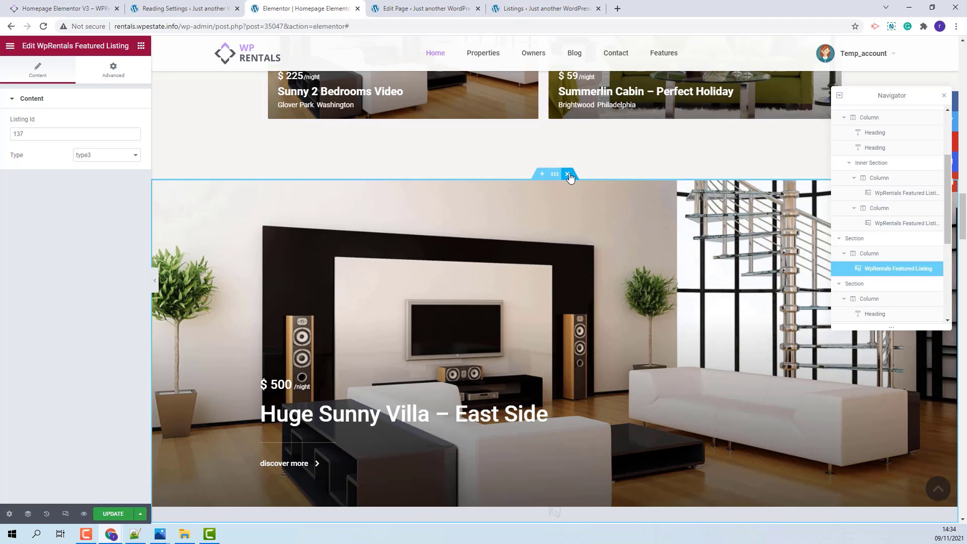
Delete the Huge Sunny Villa hero section and the four Best places to rent category cards
left_click(568, 175)
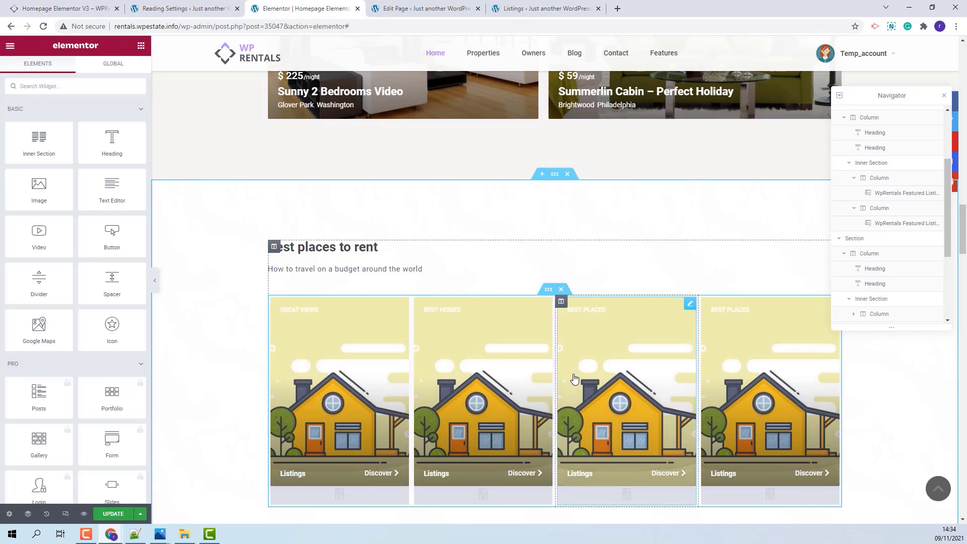
scroll(574, 381, "down", 1)
left_click(669, 324)
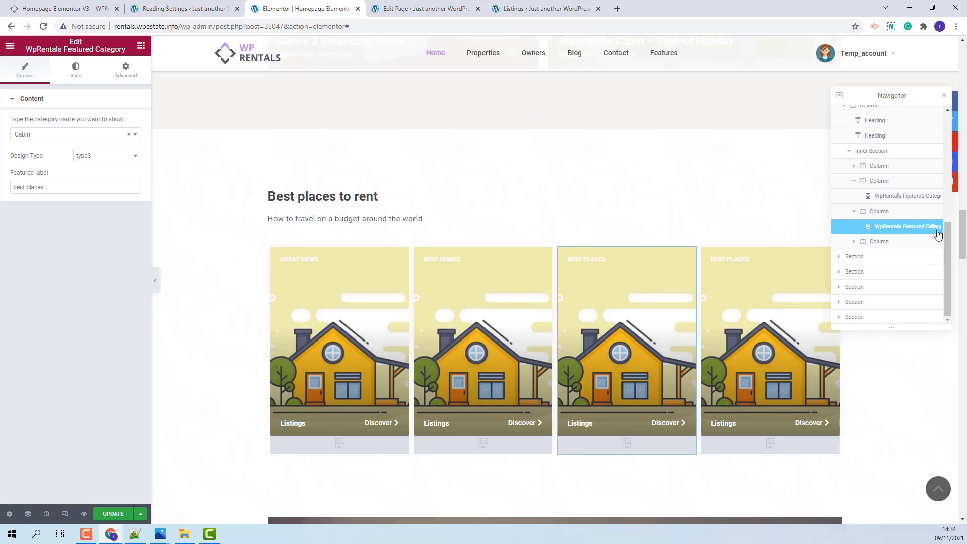
scroll(371, 328, "down", 1)
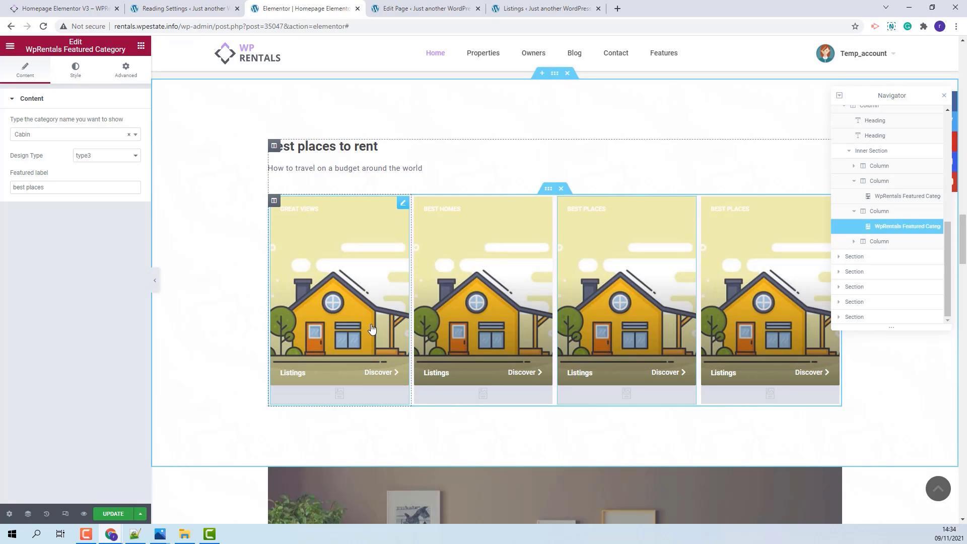
left_click(371, 329)
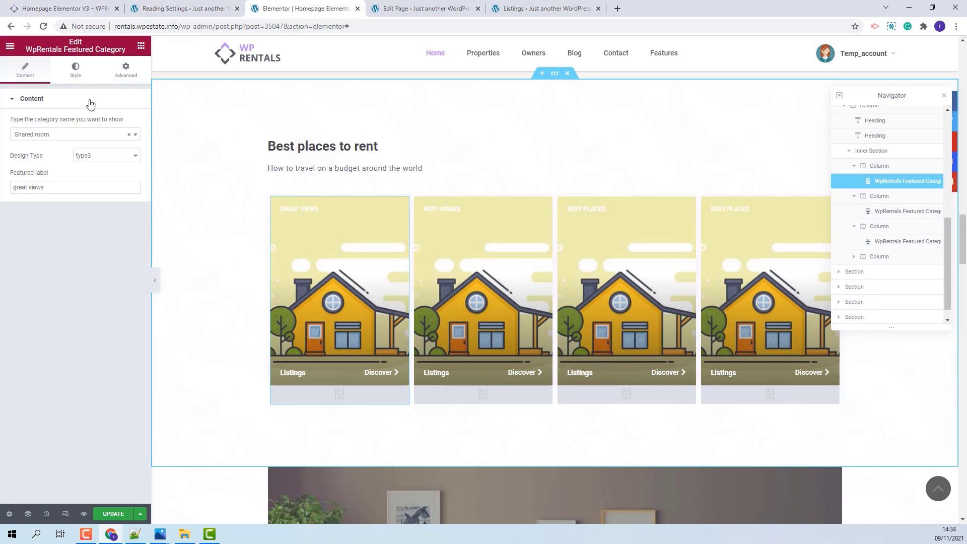
left_click(55, 136)
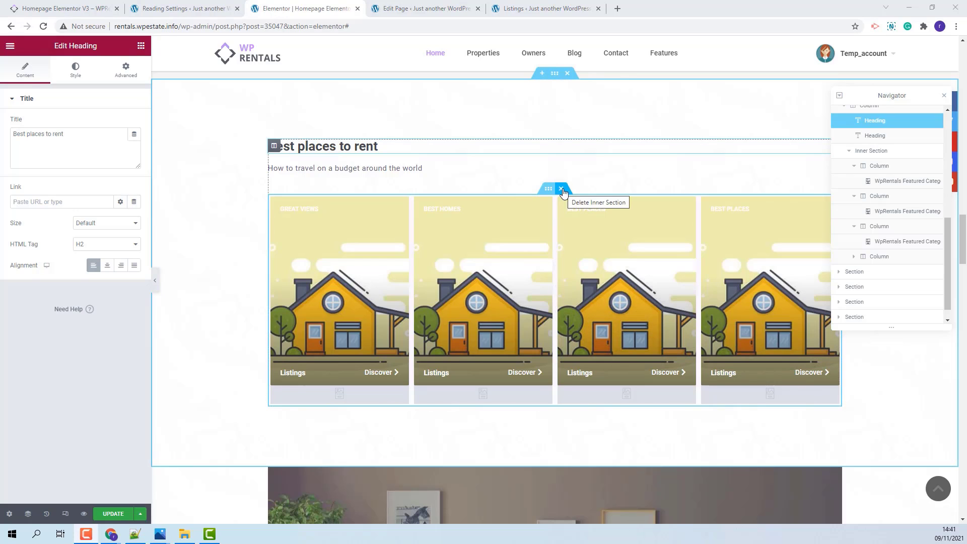
left_click(561, 190)
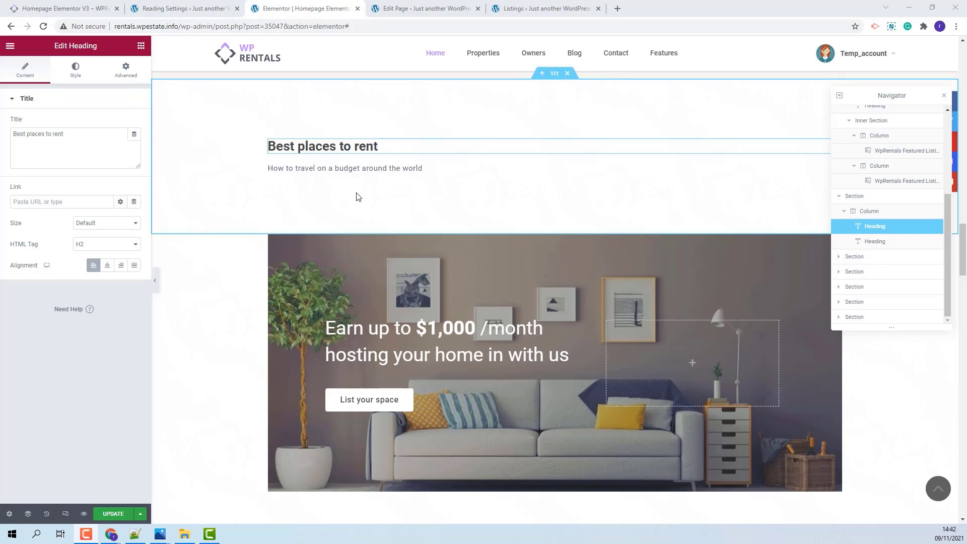
Place a WpRentals Advanced Search widget below the Best places to rent subheading
left_click(141, 46)
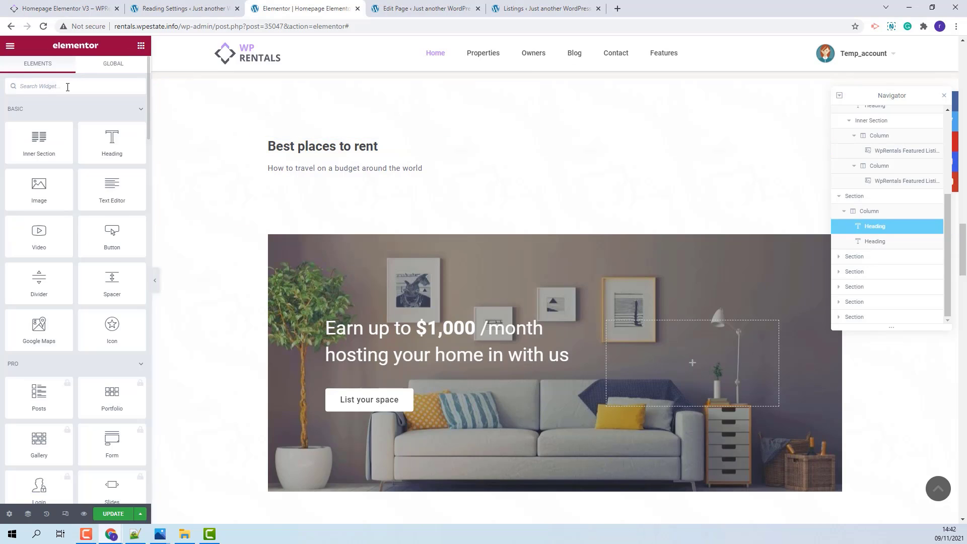
type("adva")
left_click_drag(109, 120, 342, 179)
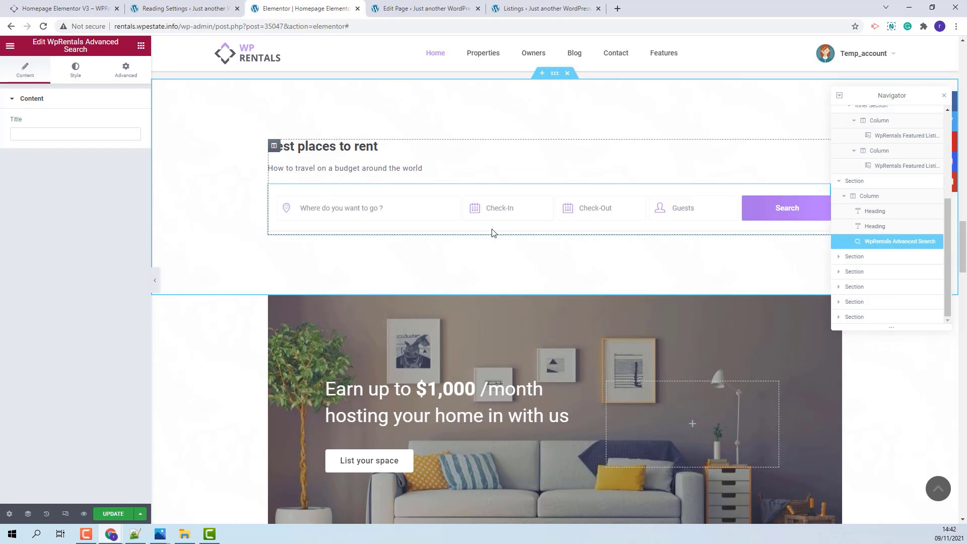
Retitle the heading 'Start looking for your next vacantion' and delete the travel-on-a-budget subtitle
left_click(402, 146)
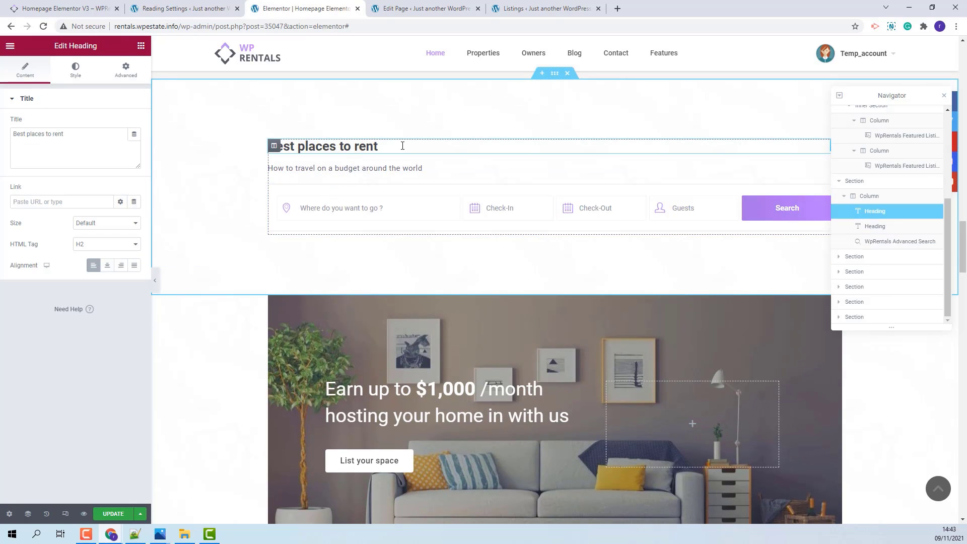
triple_click(32, 131)
type("Start looking for your next vacantion")
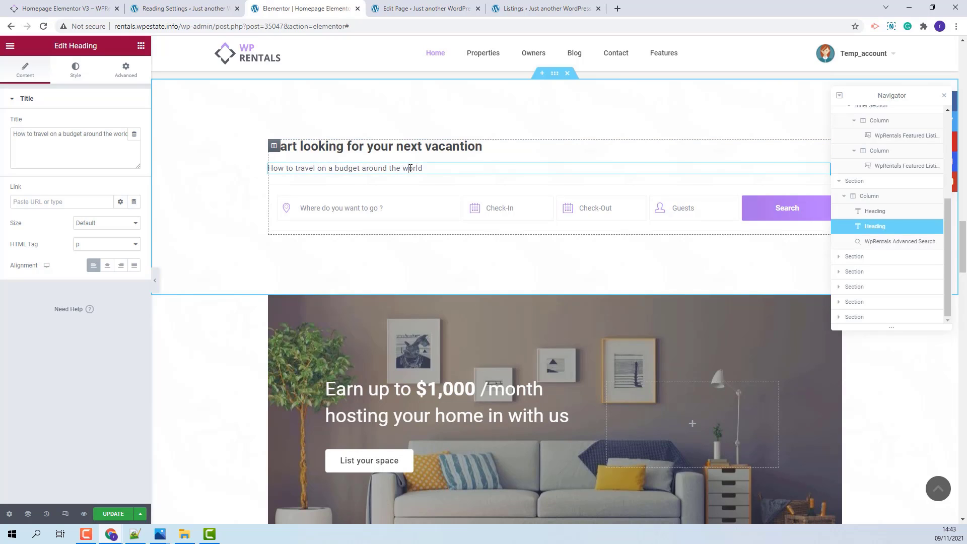
left_click(867, 230)
right_click(867, 232)
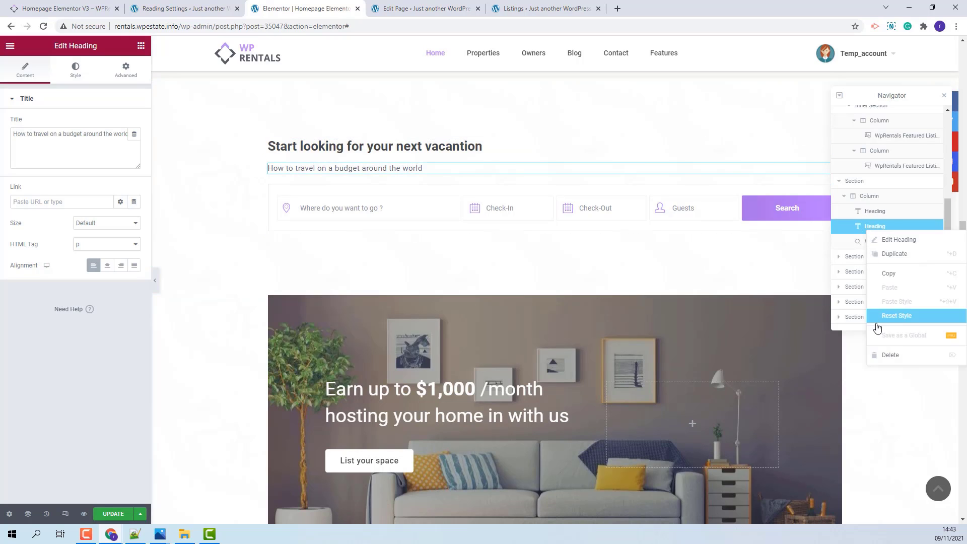
left_click(885, 358)
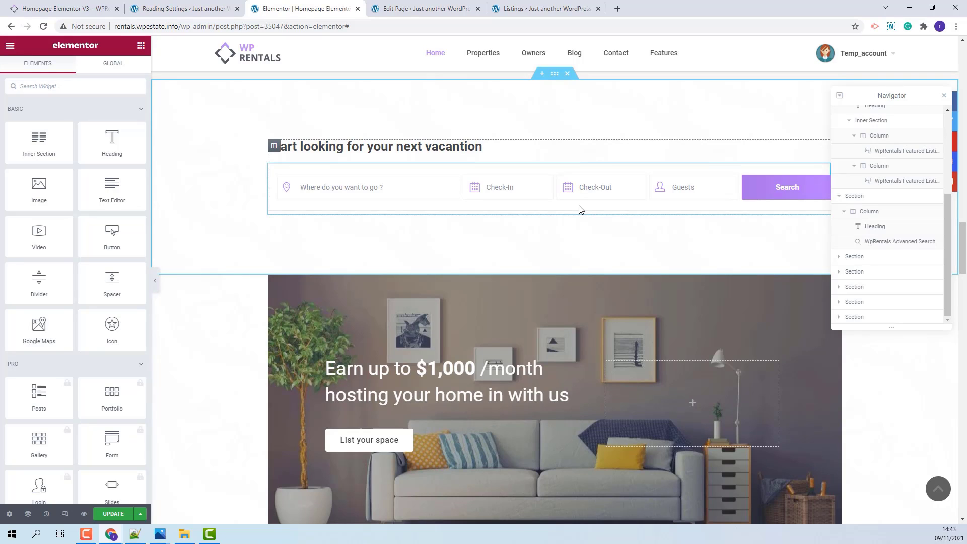
left_click(857, 256)
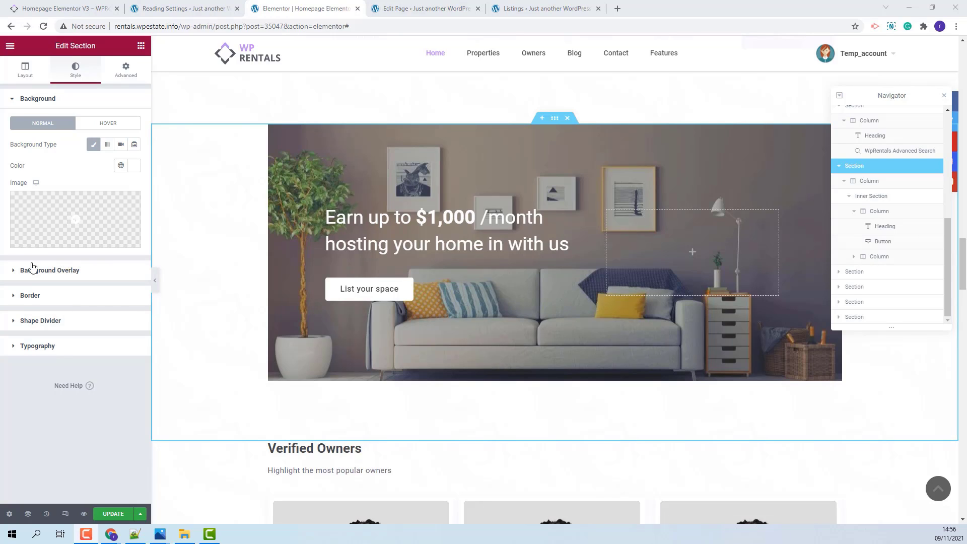
left_click(212, 251)
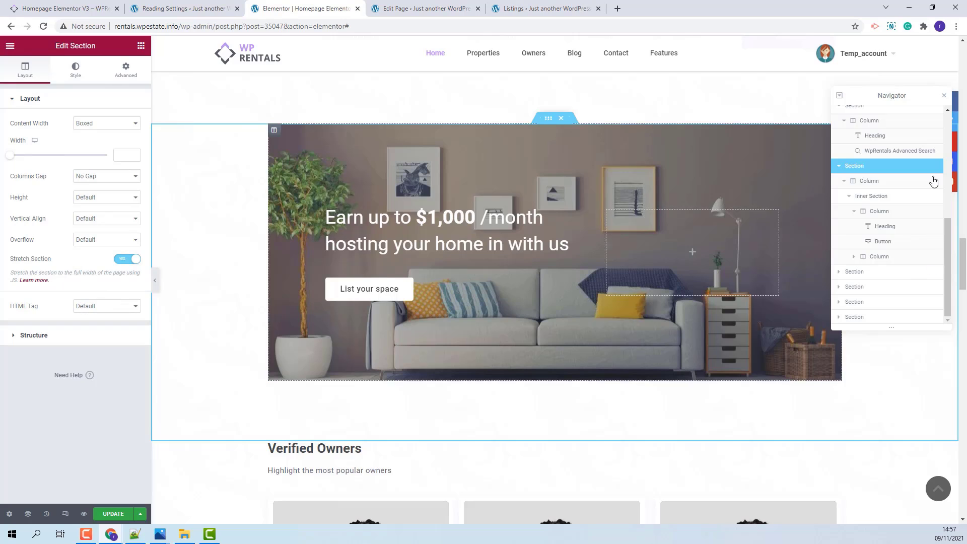
left_click(888, 197)
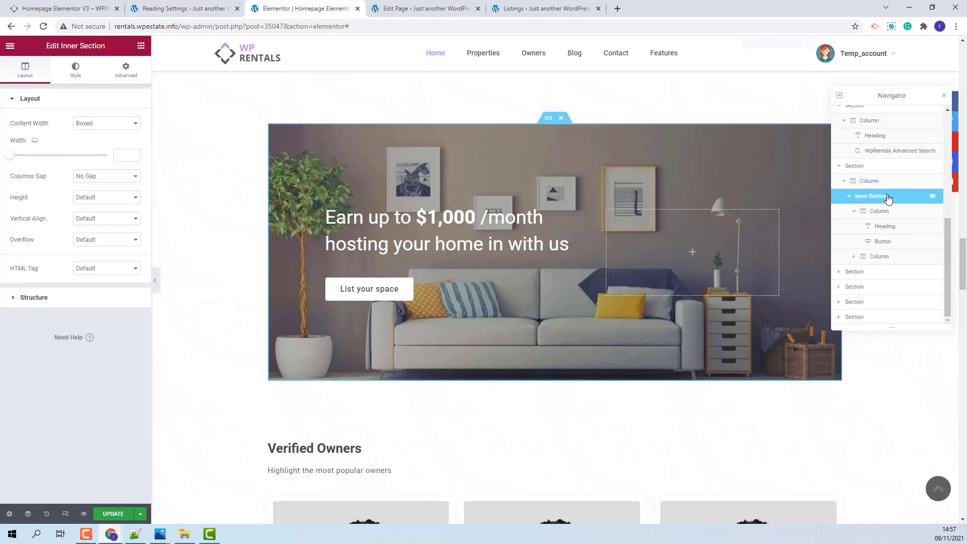
left_click(75, 75)
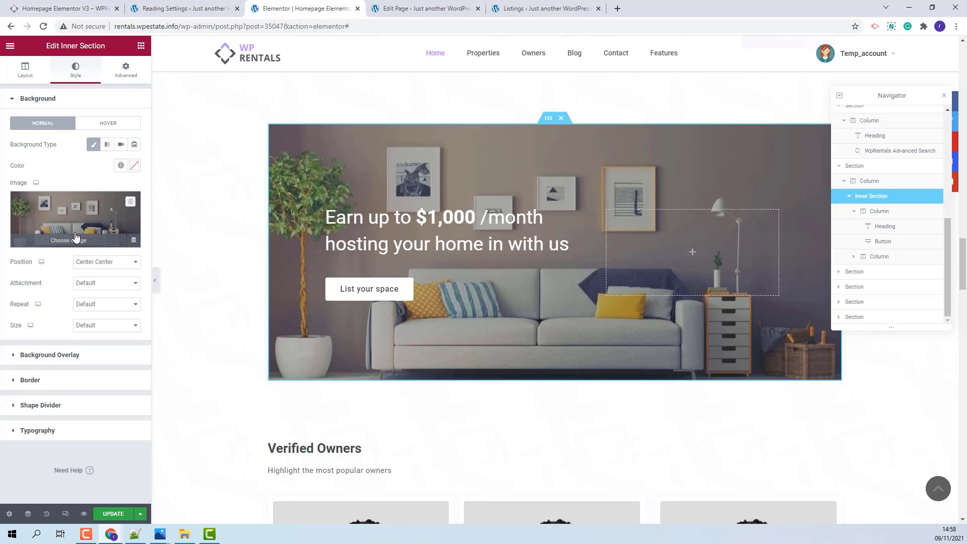
left_click(885, 227)
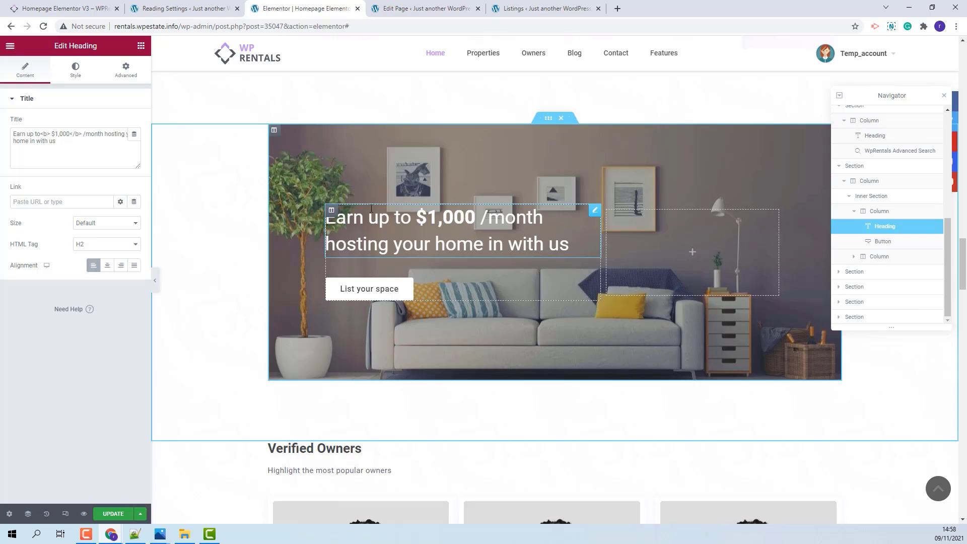
left_click(883, 242)
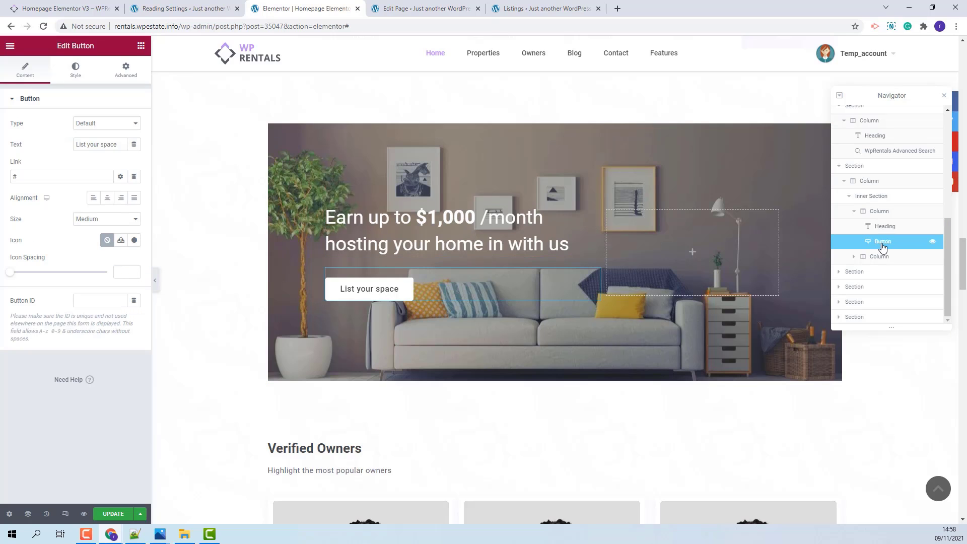
scroll(453, 302, "down", 3)
left_click(504, 303)
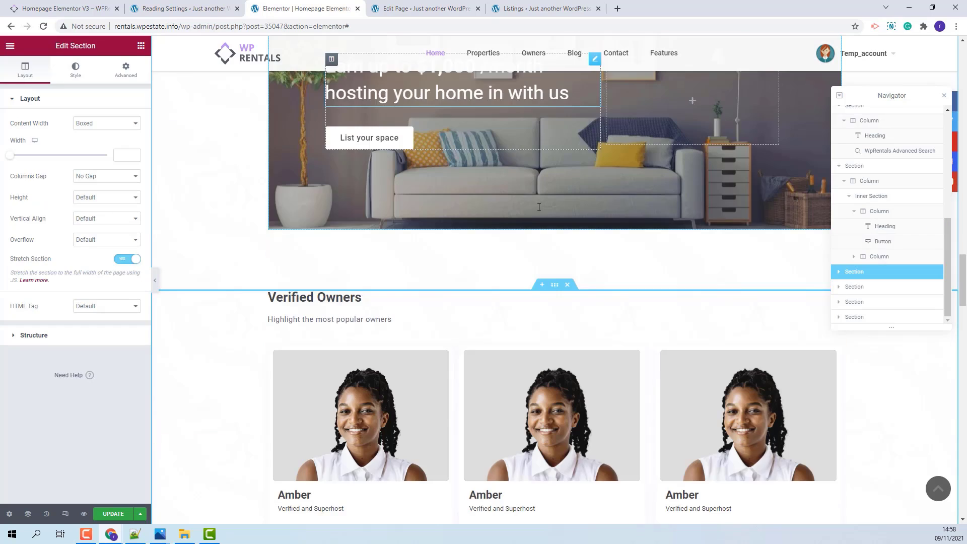
Open the first Verified Owners card's settings and select its Owner Id value
scroll(538, 211, "down", 4)
left_click(270, 254)
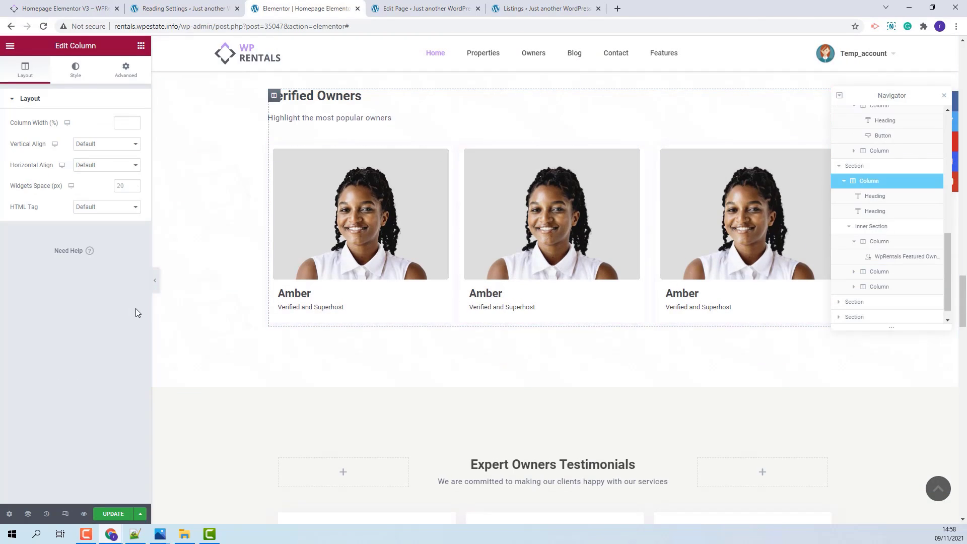
left_click(373, 212)
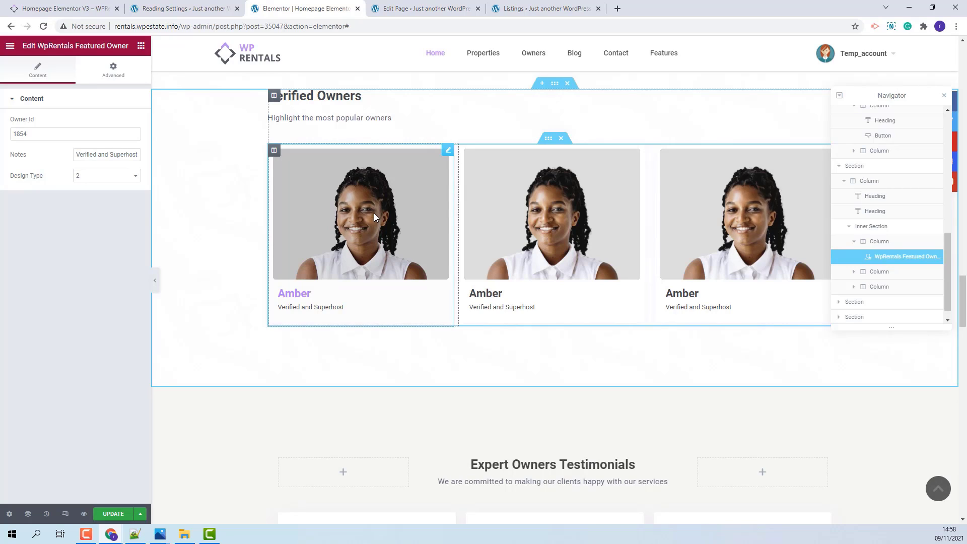
double_click(11, 132)
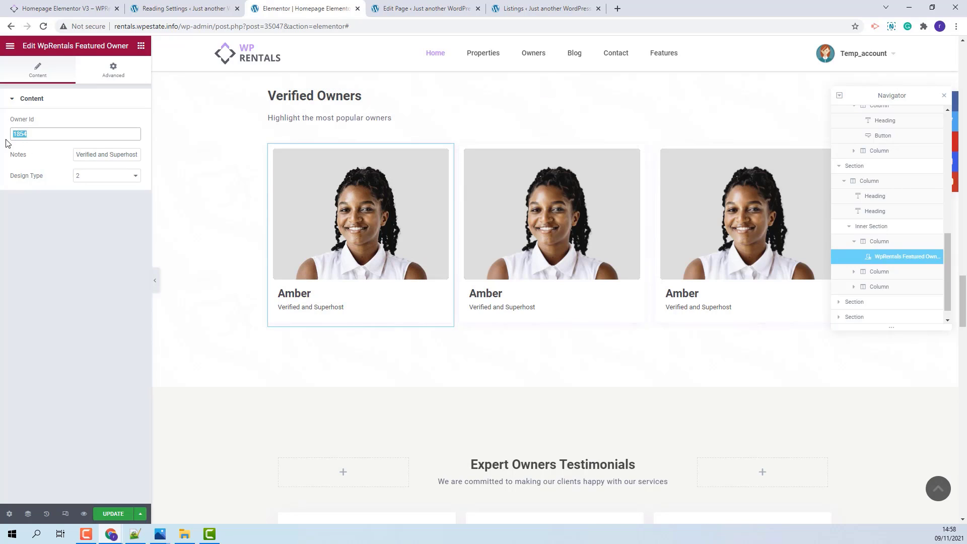
Check the admin Owners list for IDs 1854, 1667 and 1666, then return to the editor
left_click(544, 8)
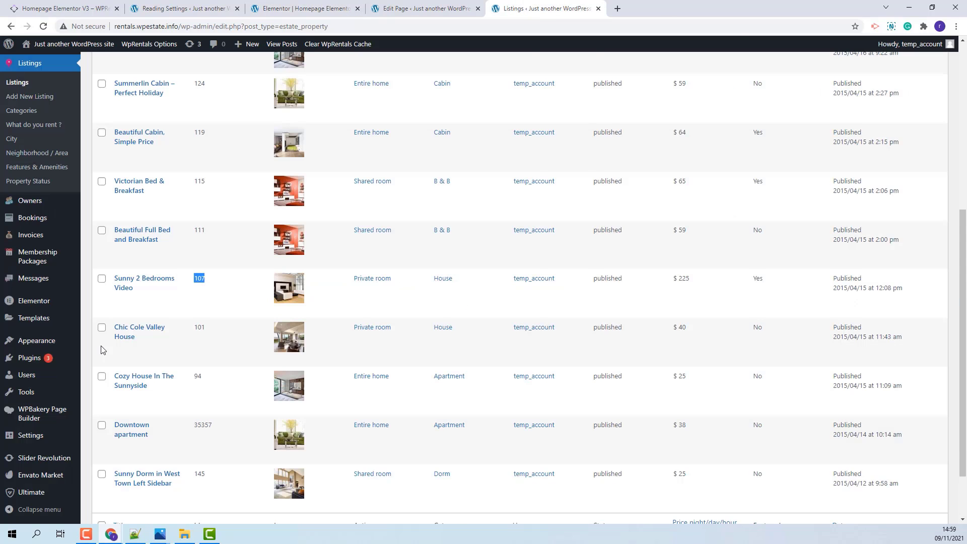
scroll(99, 367, "up", 1)
scroll(99, 367, "up", 1)
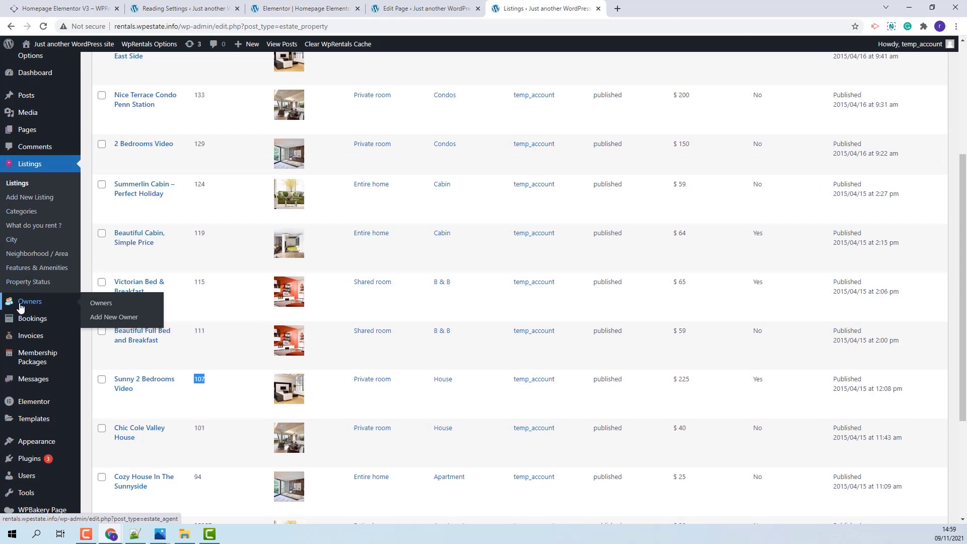
left_click(33, 304)
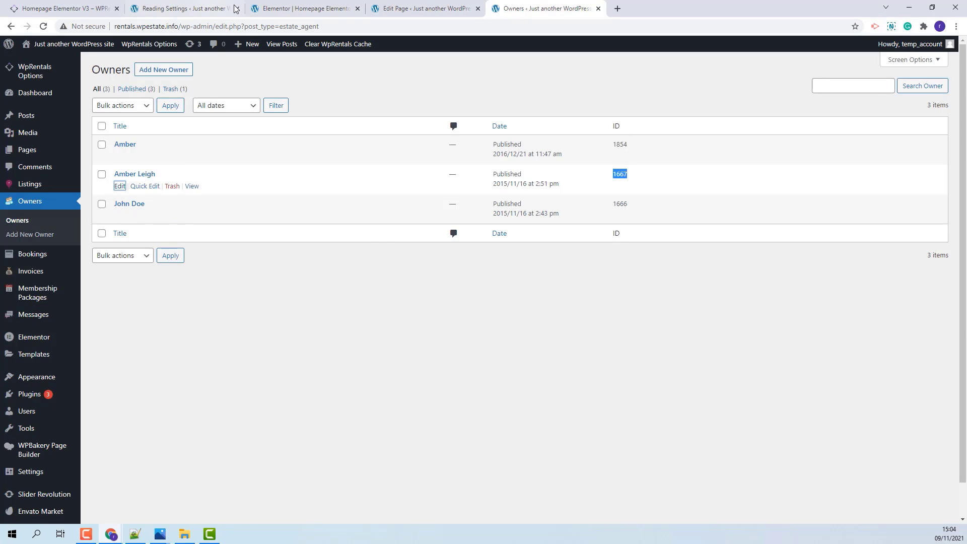
left_click(283, 9)
Open the first Expert Owners testimonial card's settings and check its 5-star rating
scroll(515, 214, "down", 5)
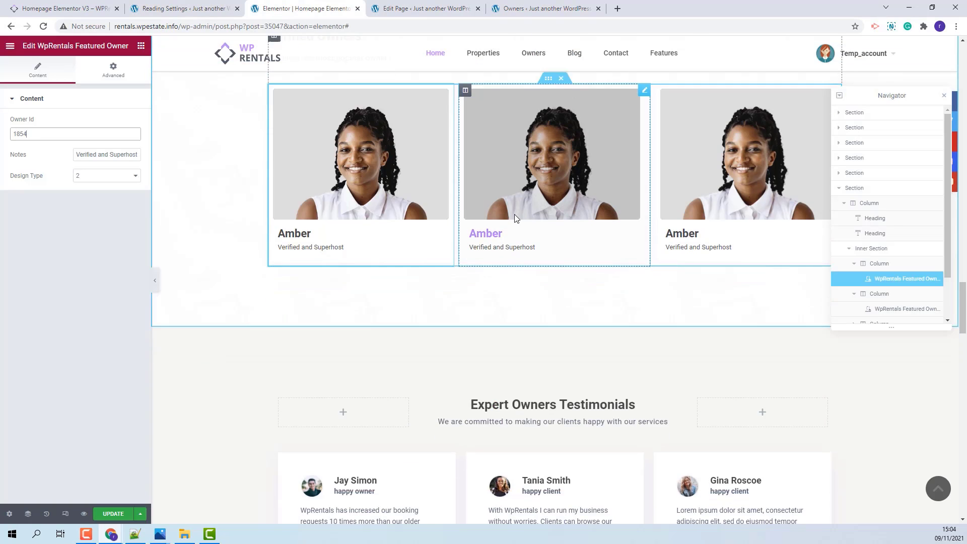
scroll(652, 270, "down", 2)
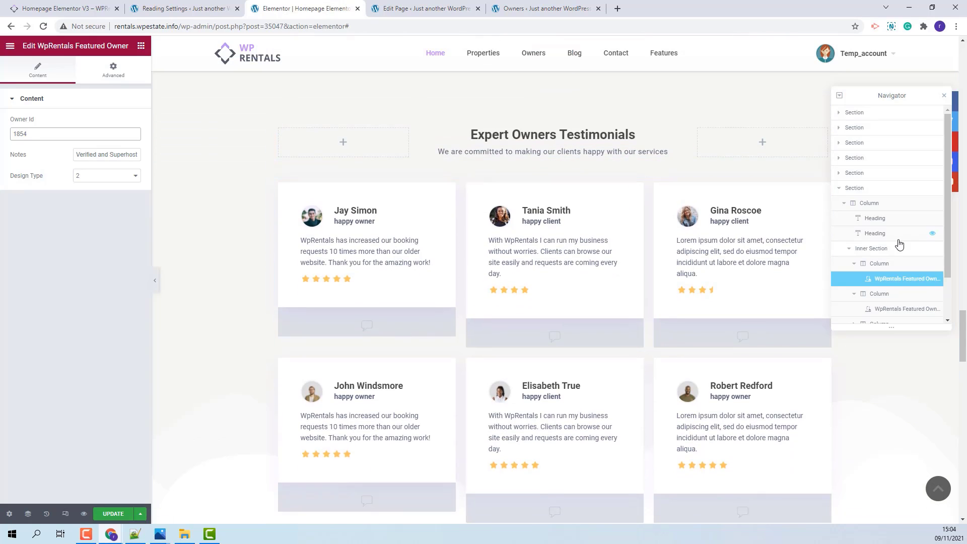
scroll(900, 244, "down", 1)
left_click(861, 290)
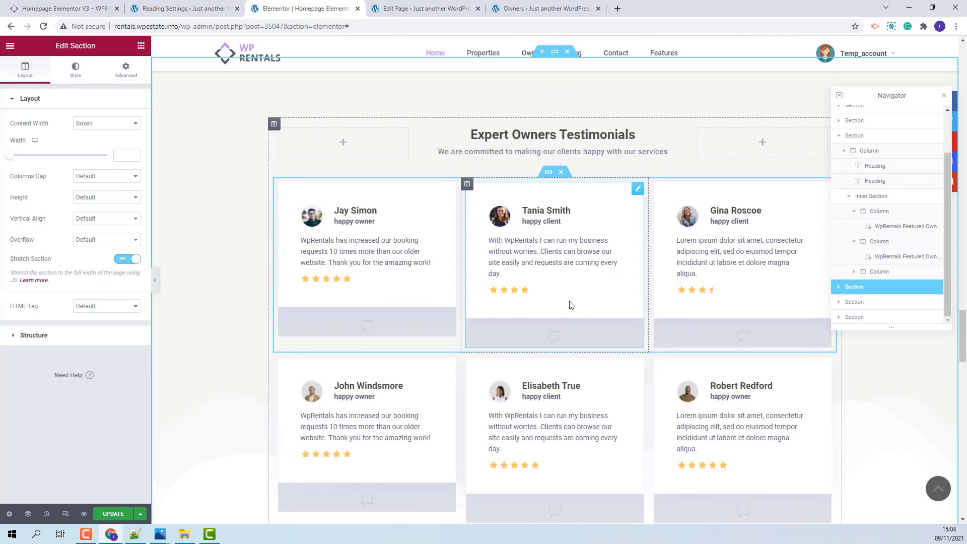
left_click(393, 239)
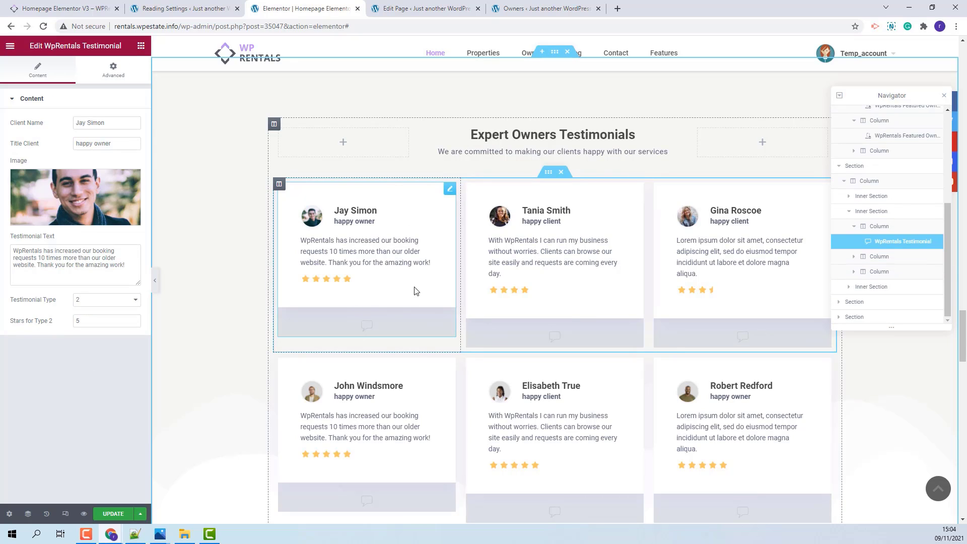
left_click(107, 323)
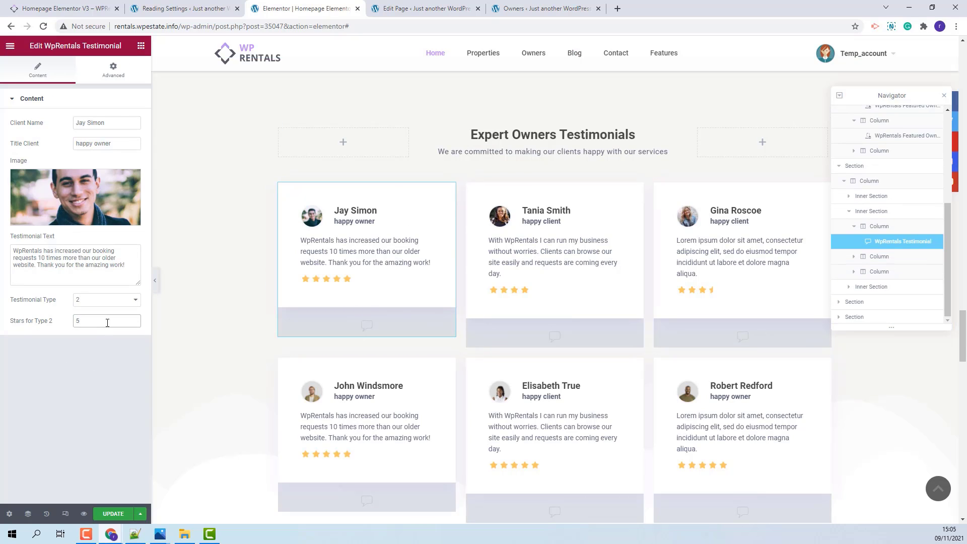
Try Testimonial Type 1 on the first card, then restore it to Type 2
left_click(102, 304)
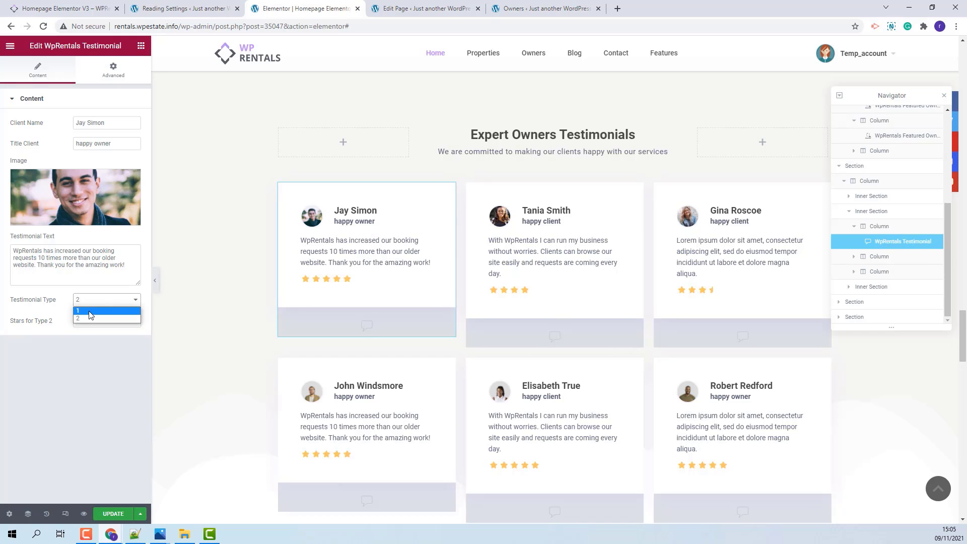
left_click(90, 315)
left_click(91, 301)
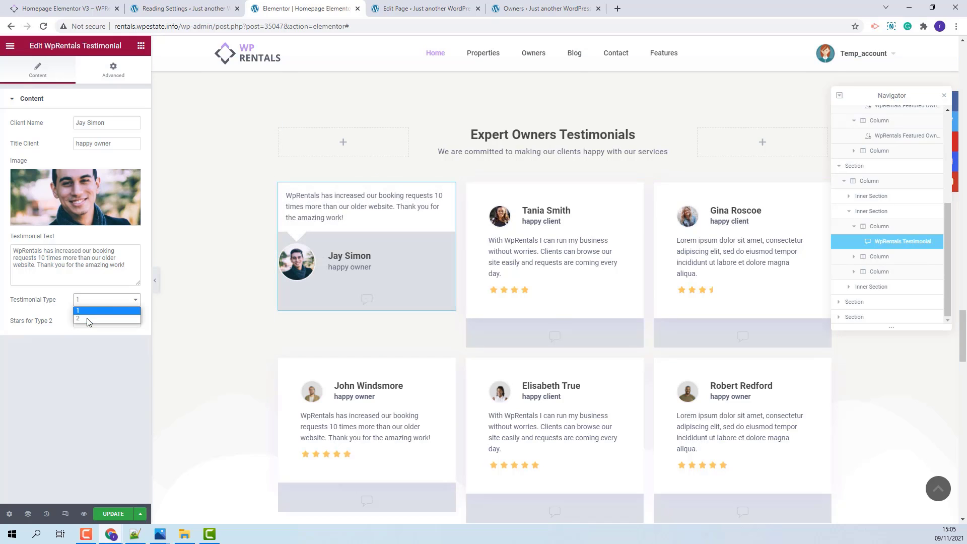
left_click(87, 318)
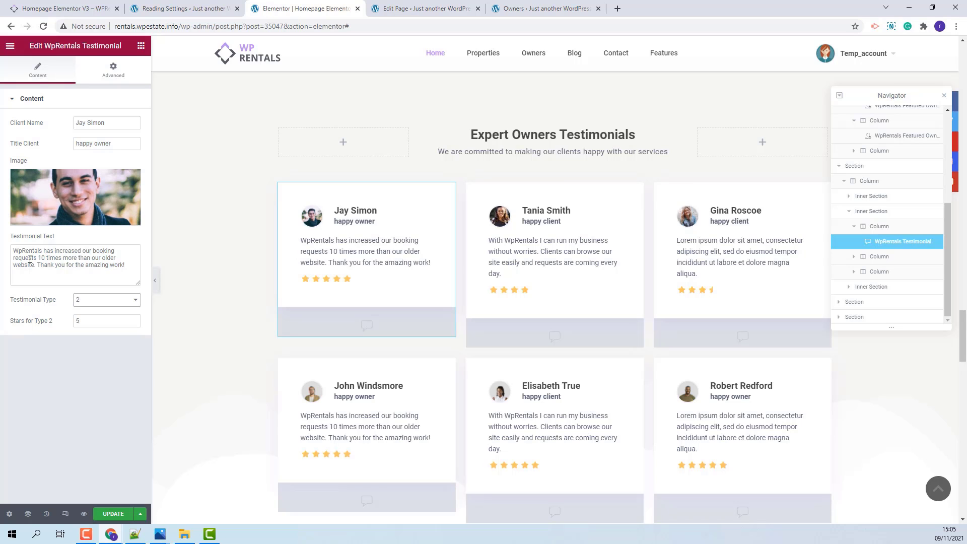
left_click(855, 301)
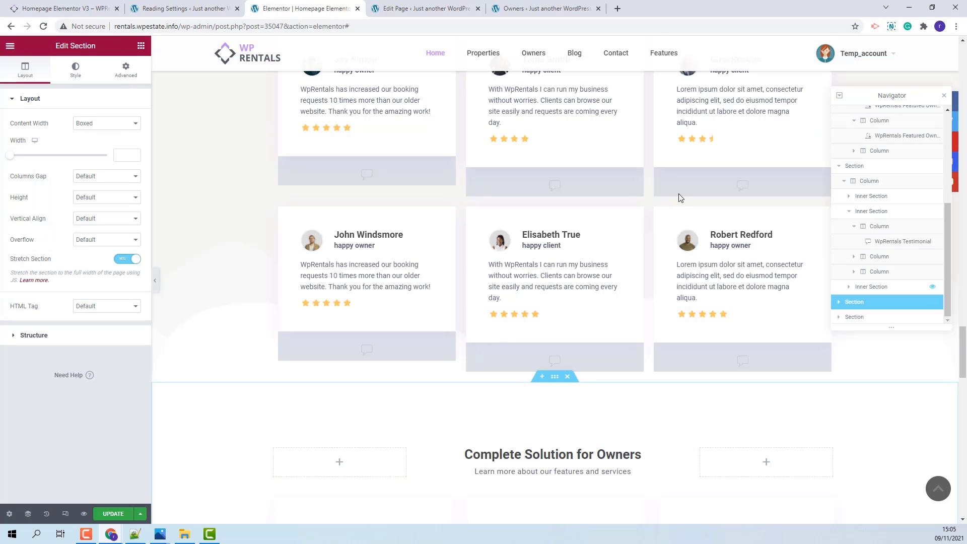
Select the icon of the Register for free card under Complete Solution for Owners
scroll(679, 194, "down", 4)
scroll(681, 197, "down", 1)
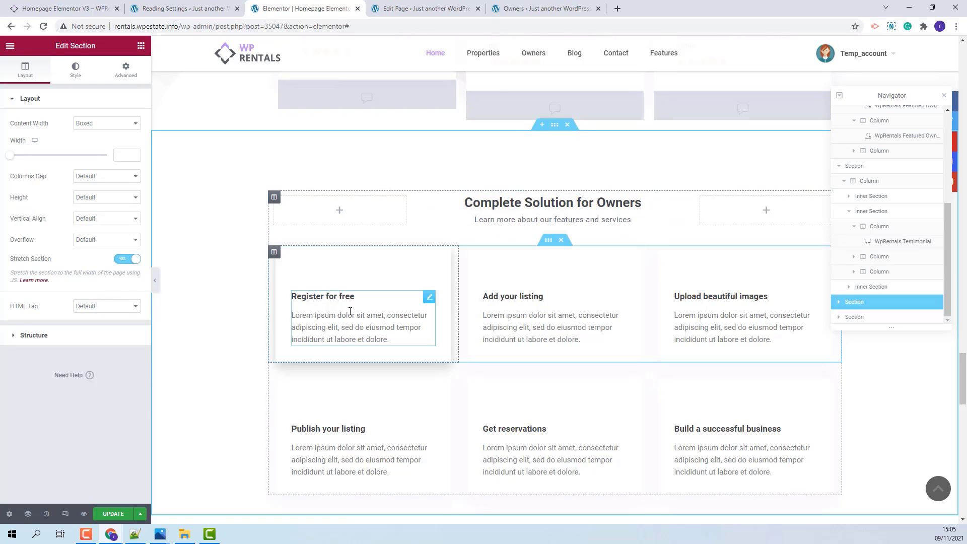
left_click(350, 312)
left_click(879, 226)
left_click(886, 242)
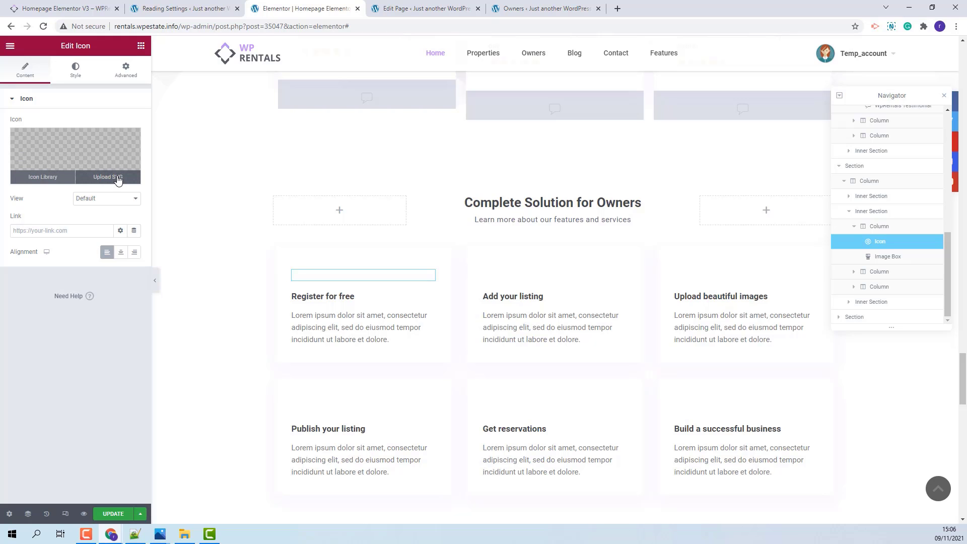
Upload icon.svg to the media library, allowing unfiltered uploads, and insert it as the icon
left_click(117, 179)
left_click(529, 319)
left_click(224, 71)
left_click(881, 506)
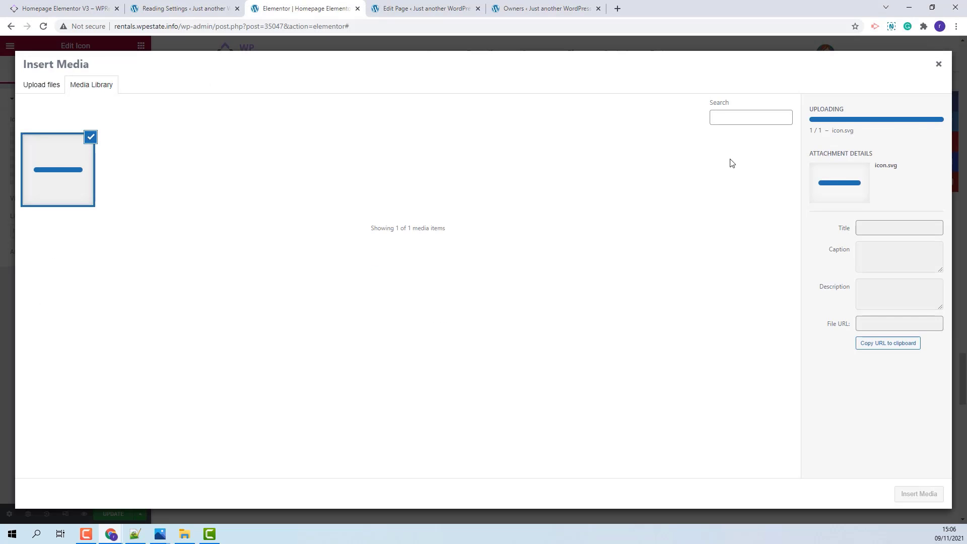
left_click(921, 495)
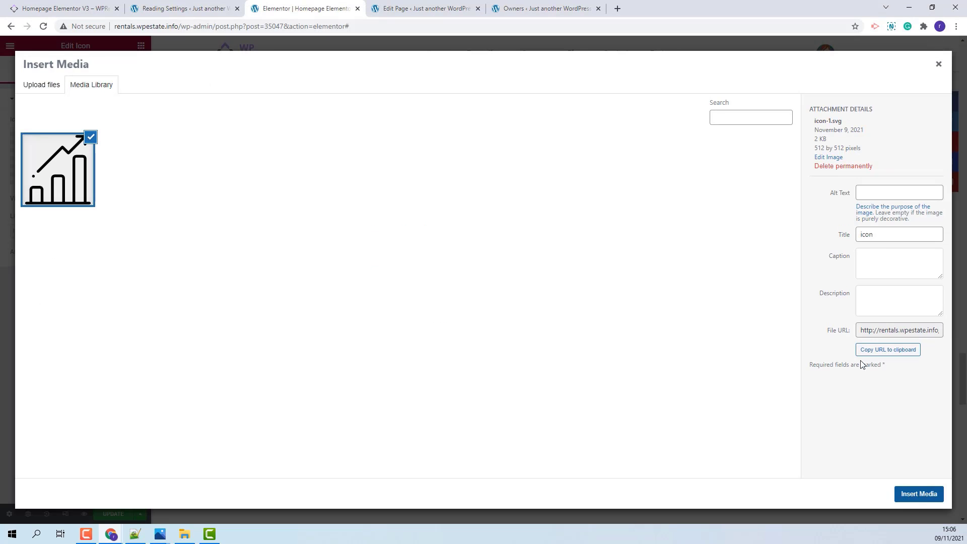
Inspect the Register for free card's new chart icon, title and text
left_click(319, 280)
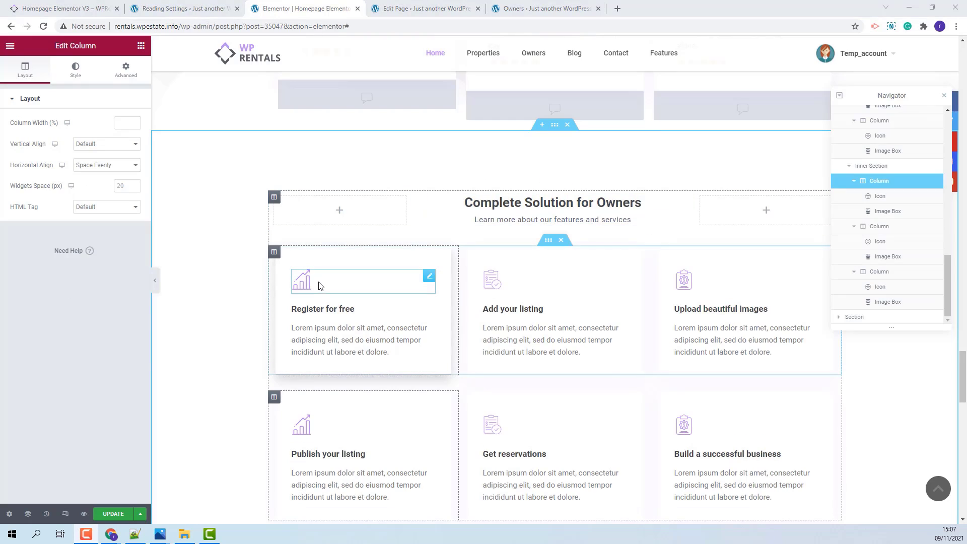
left_click(318, 283)
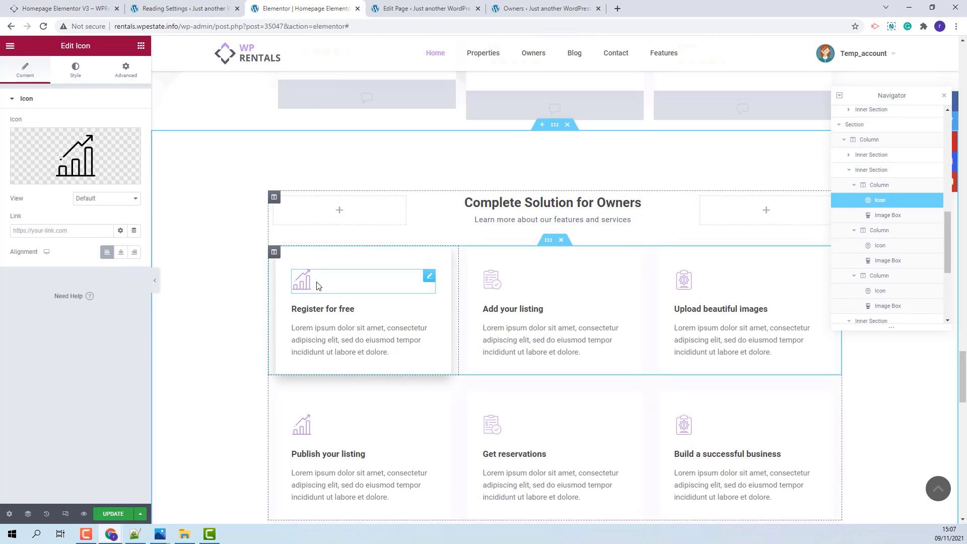
left_click(318, 310)
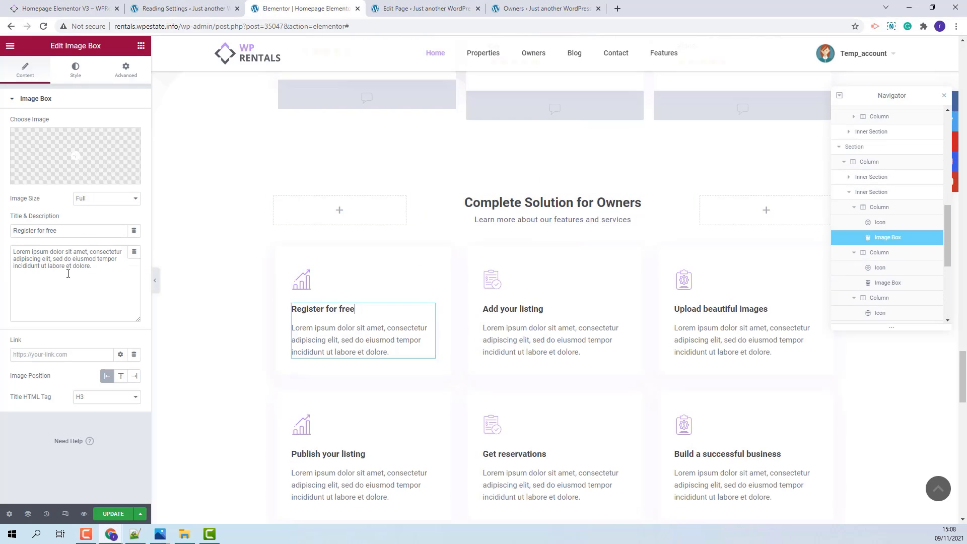
scroll(378, 340, "down", 10)
scroll(875, 302, "down", 3)
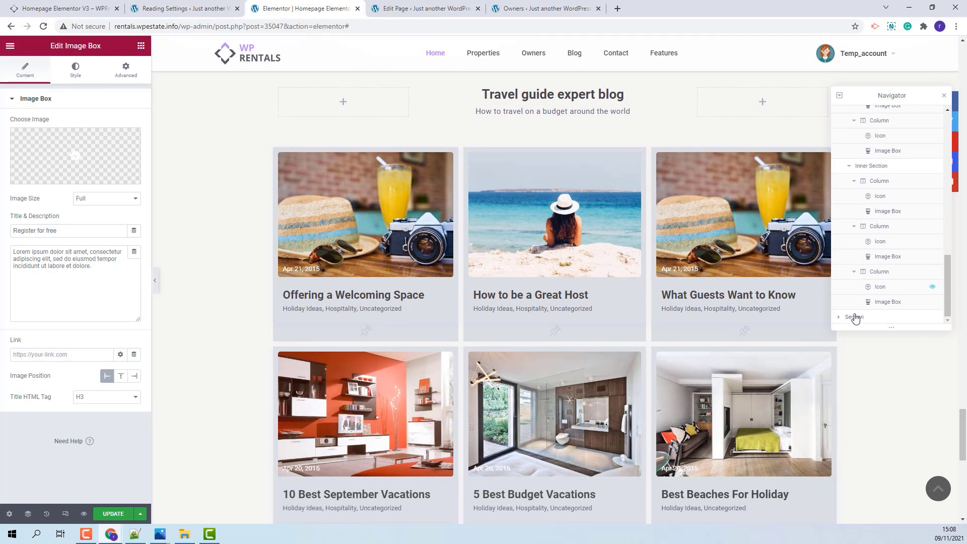
Set the first featured blog article to the type2 layout, after trying type3
left_click(314, 375)
scroll(314, 376, "up", 5)
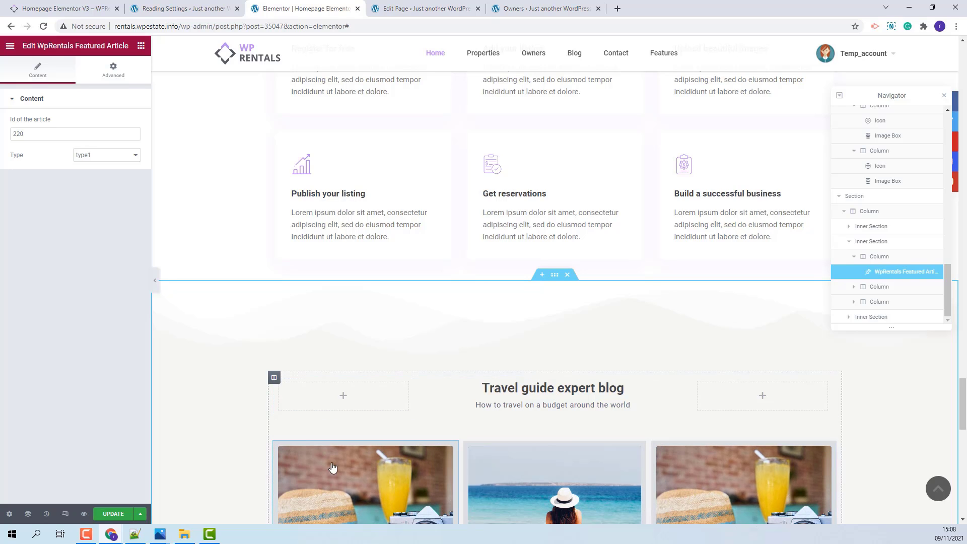
double_click(38, 137)
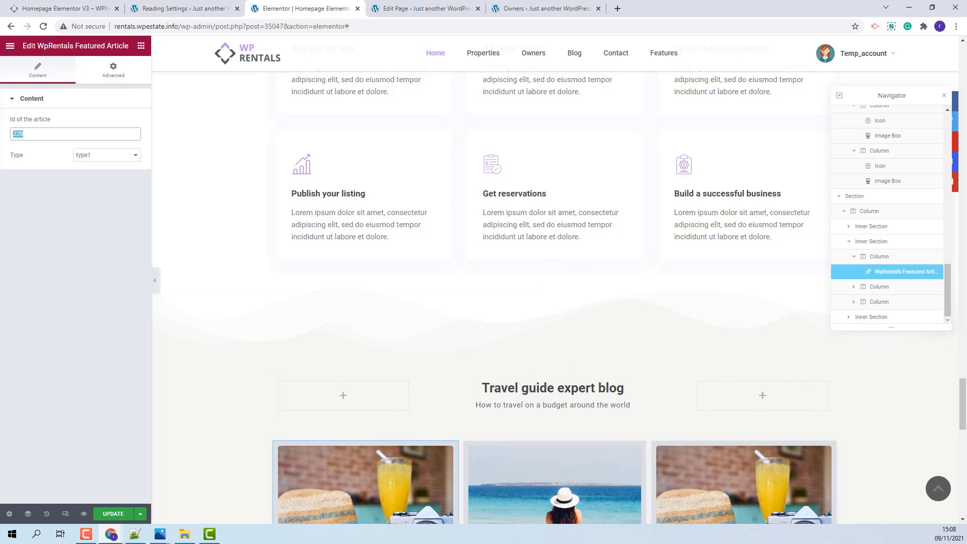
scroll(520, 509, "down", 4)
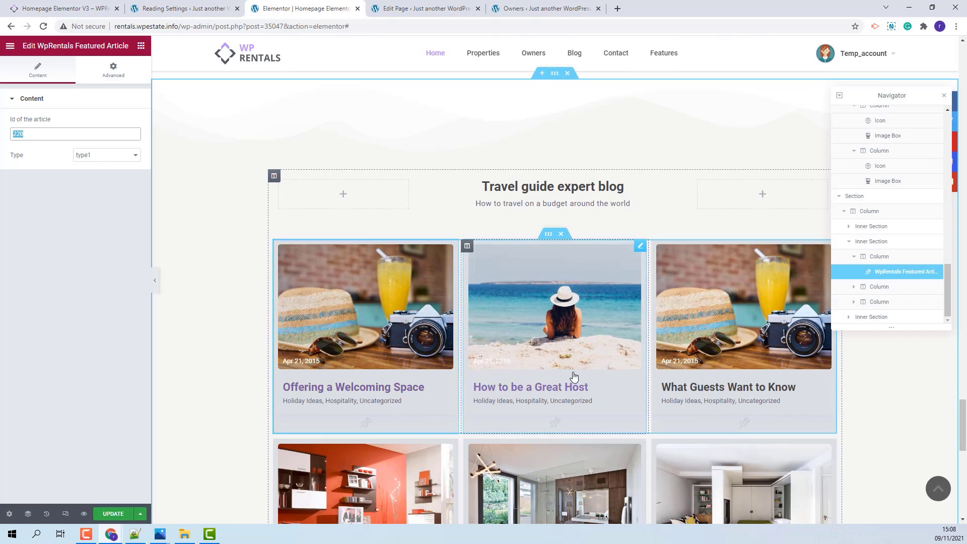
left_click(97, 156)
left_click(87, 173)
left_click(91, 155)
left_click(96, 182)
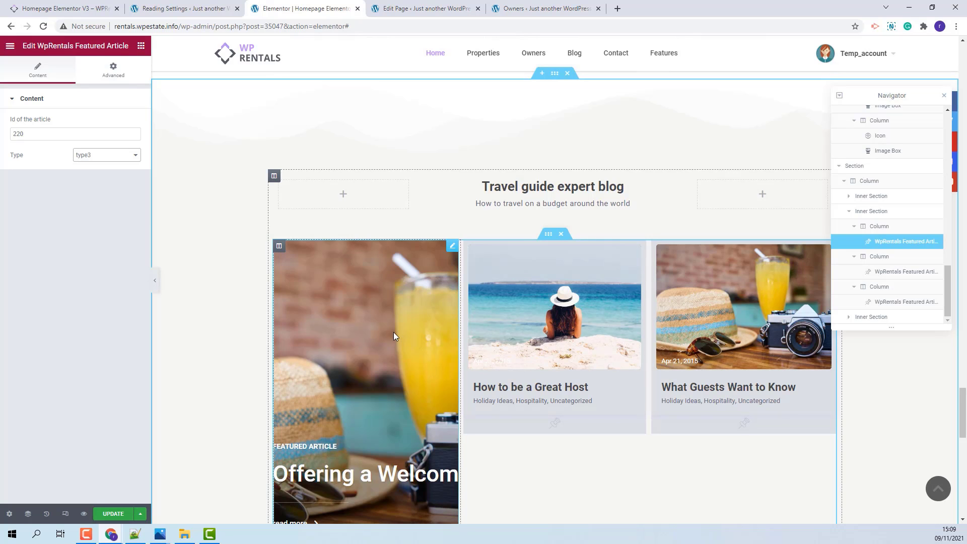
left_click(90, 156)
left_click(87, 173)
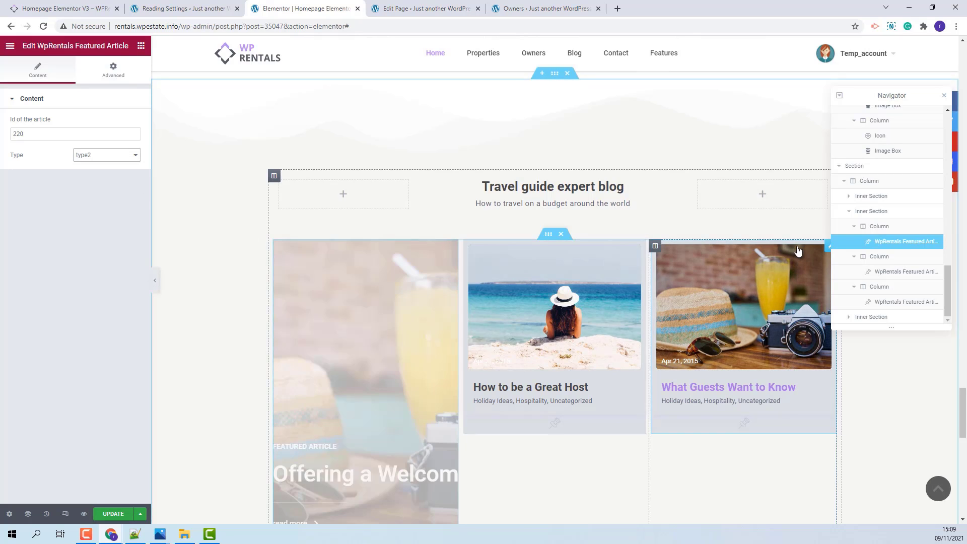
Give the second article type2 and the third article the title-over-image layout
left_click(589, 320)
left_click(101, 156)
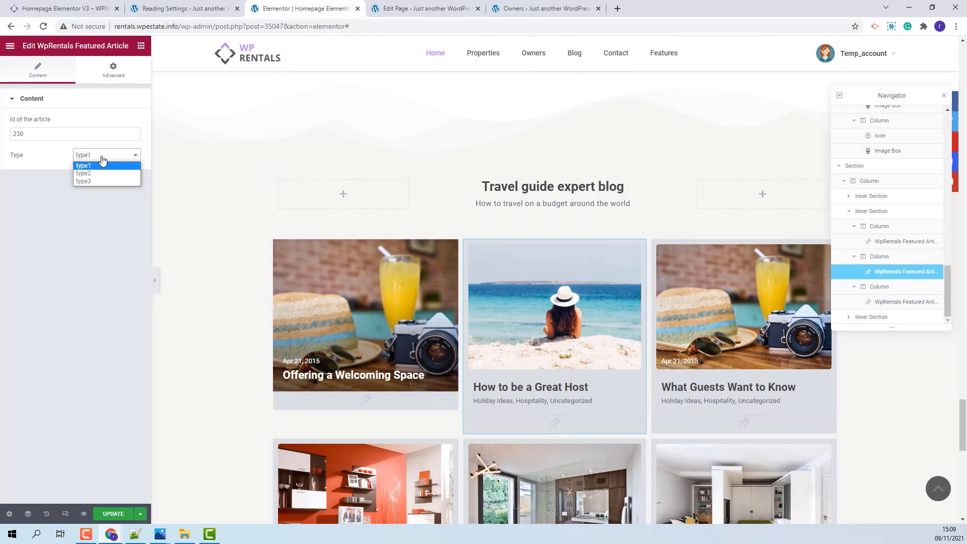
left_click(97, 173)
left_click(743, 398)
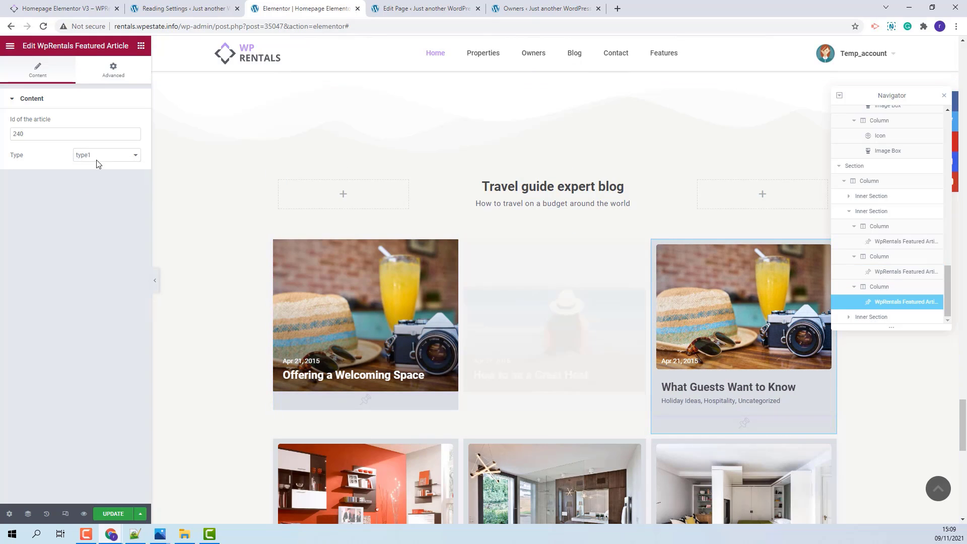
left_click(100, 155)
left_click(101, 181)
Set the September Vacations, Budget Vacations and Beaches articles to type2 and save with Update
scroll(615, 288, "down", 3)
left_click(356, 412)
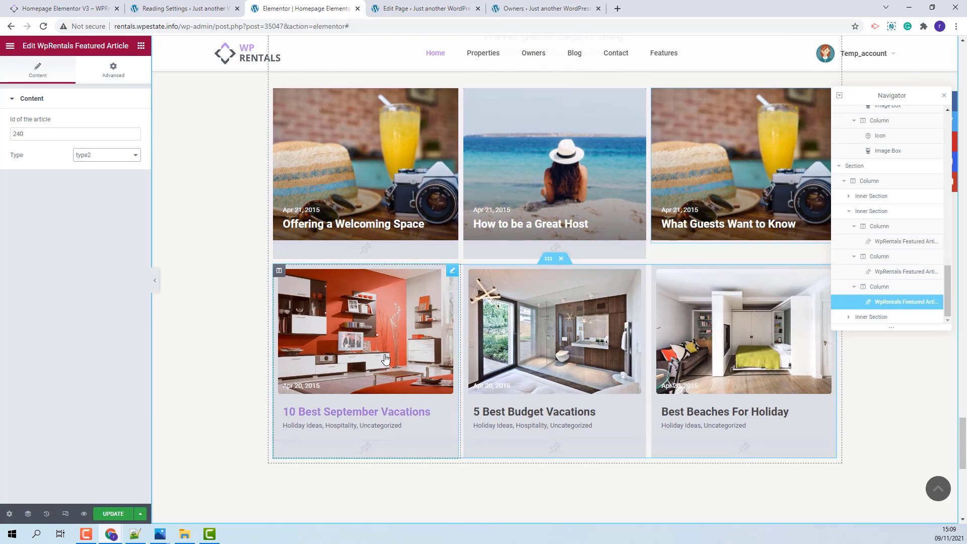
left_click(101, 156)
left_click(101, 174)
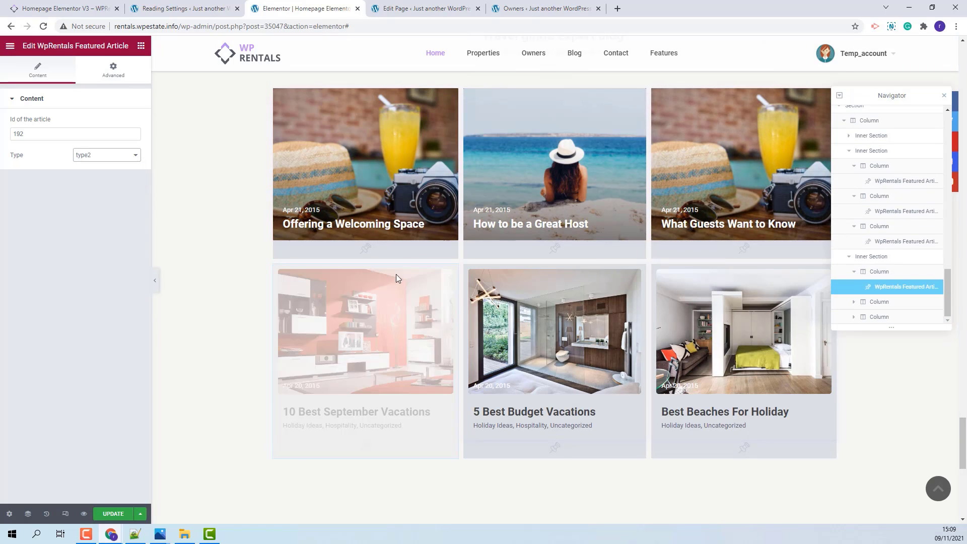
left_click(524, 338)
left_click(101, 156)
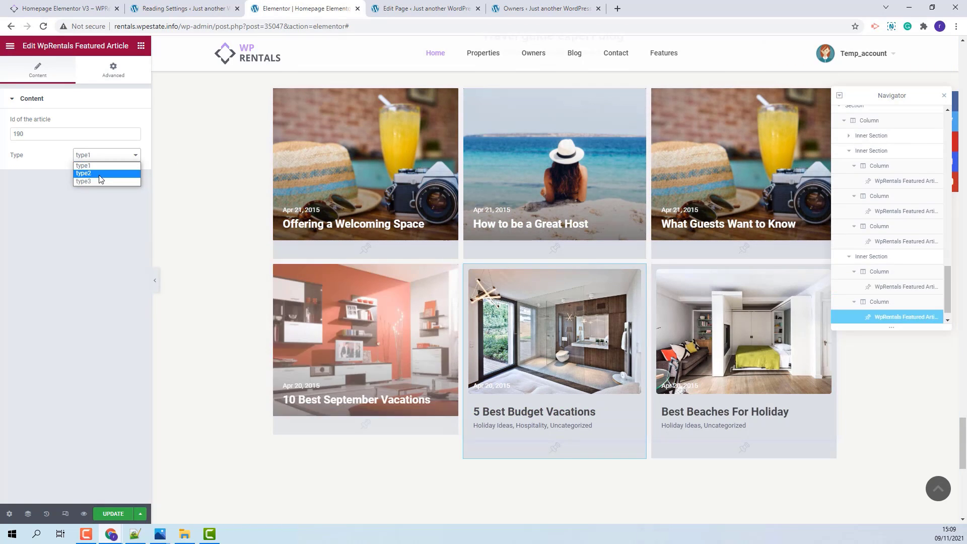
left_click(101, 174)
left_click(740, 353)
left_click(101, 156)
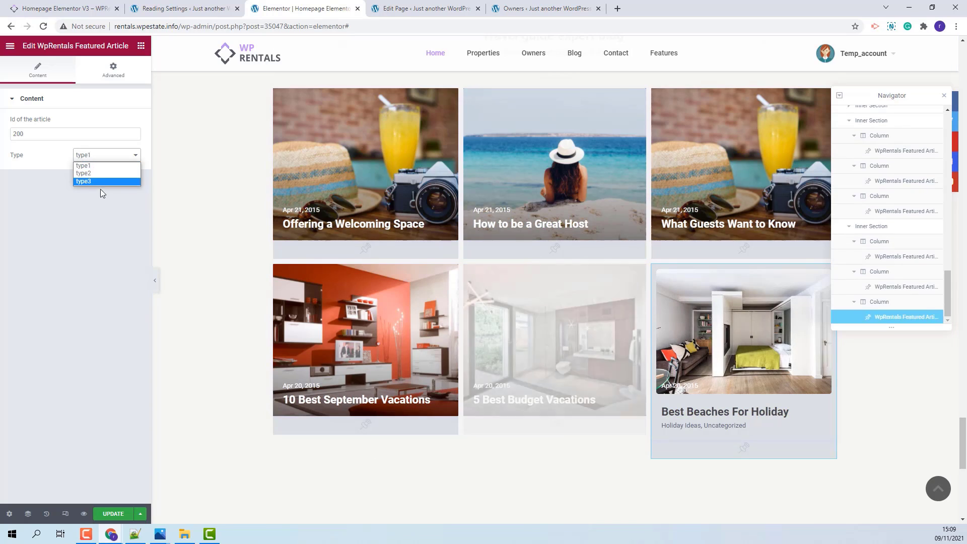
left_click(101, 165)
key("Down")
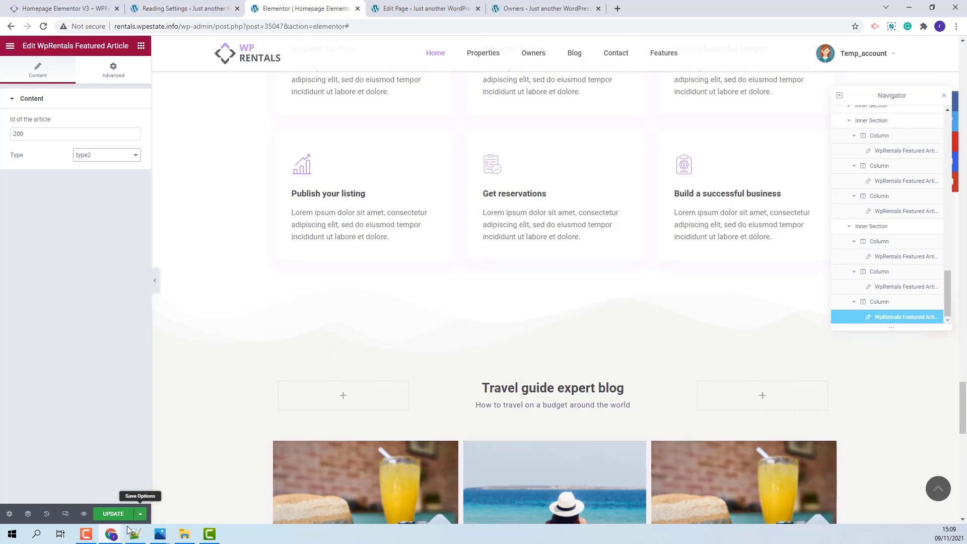
scroll(498, 428, "up", 7)
left_click(119, 516)
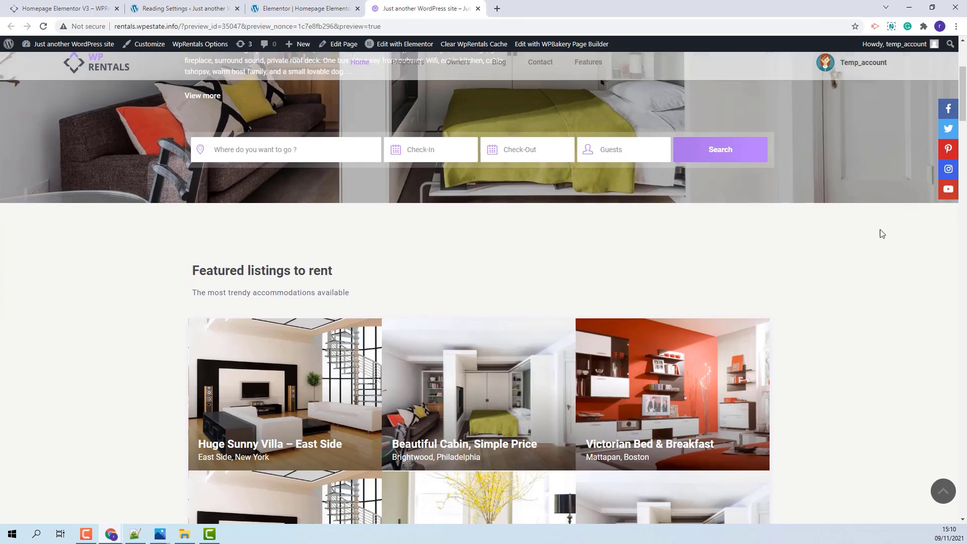
Scroll the homepage preview past the owners and testimonials sections down to the six blog cards with titles over images
scroll(882, 234, "down", 10)
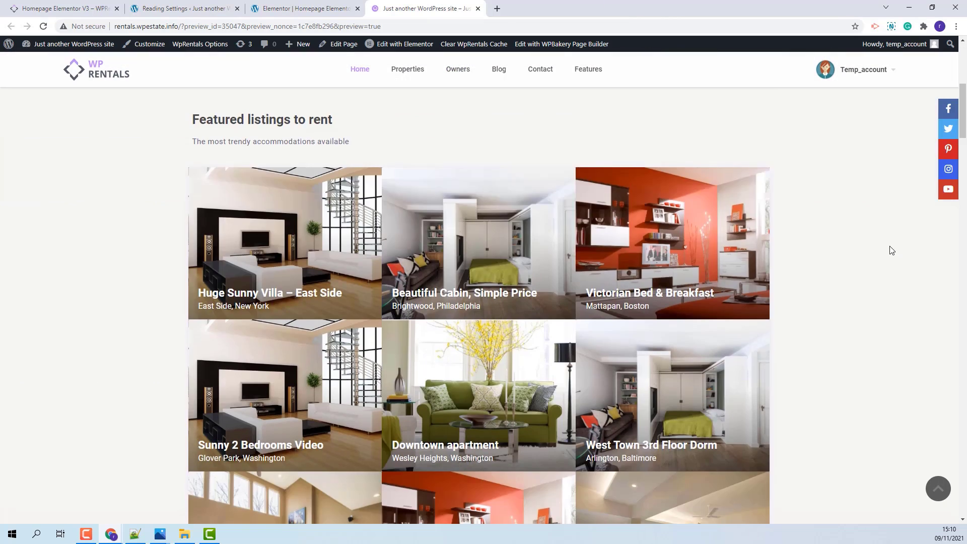
scroll(921, 271, "down", 10)
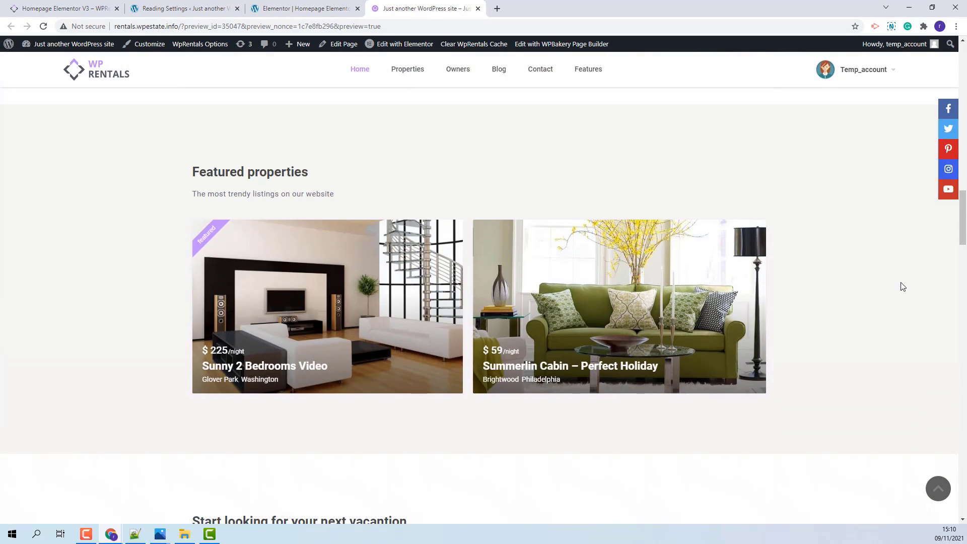
scroll(903, 287, "down", 4)
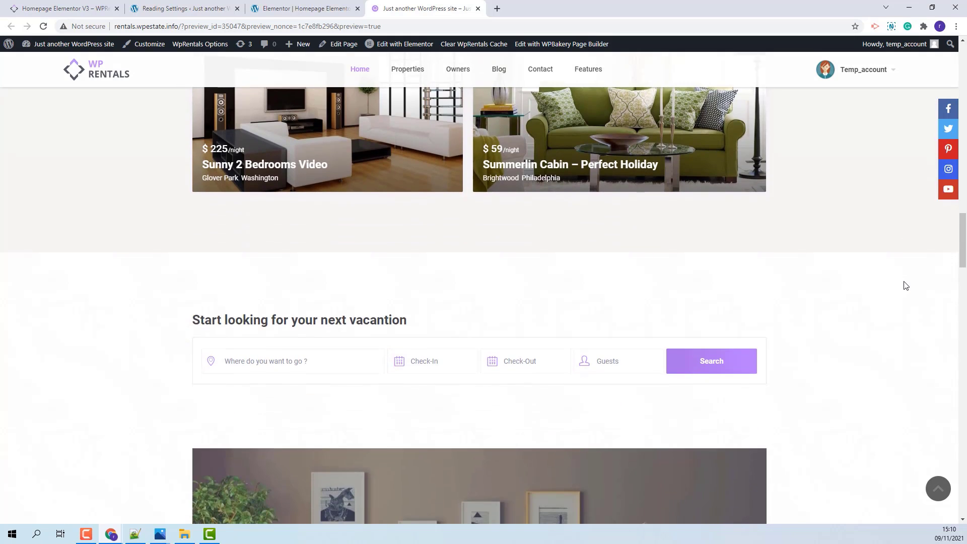
scroll(904, 286, "down", 12)
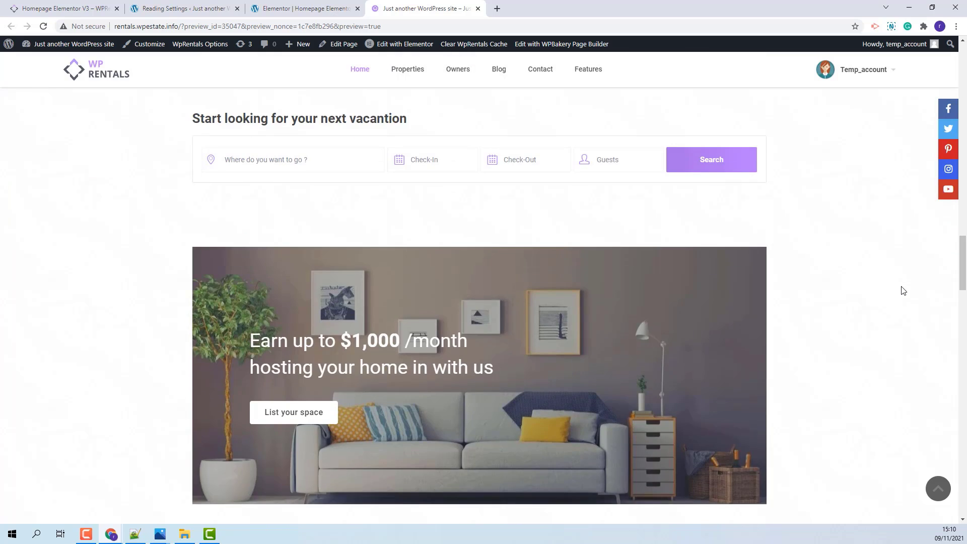
scroll(901, 287, "down", 12)
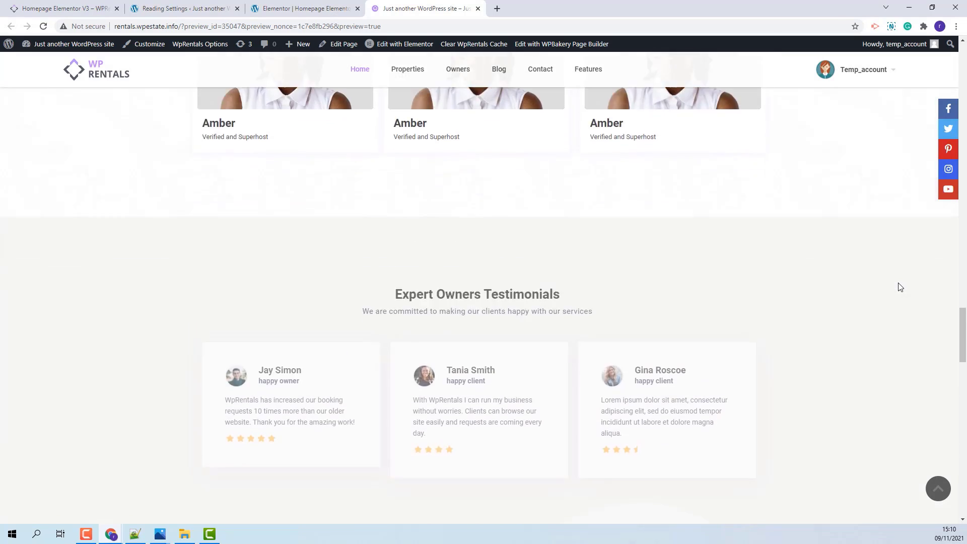
scroll(900, 287, "down", 8)
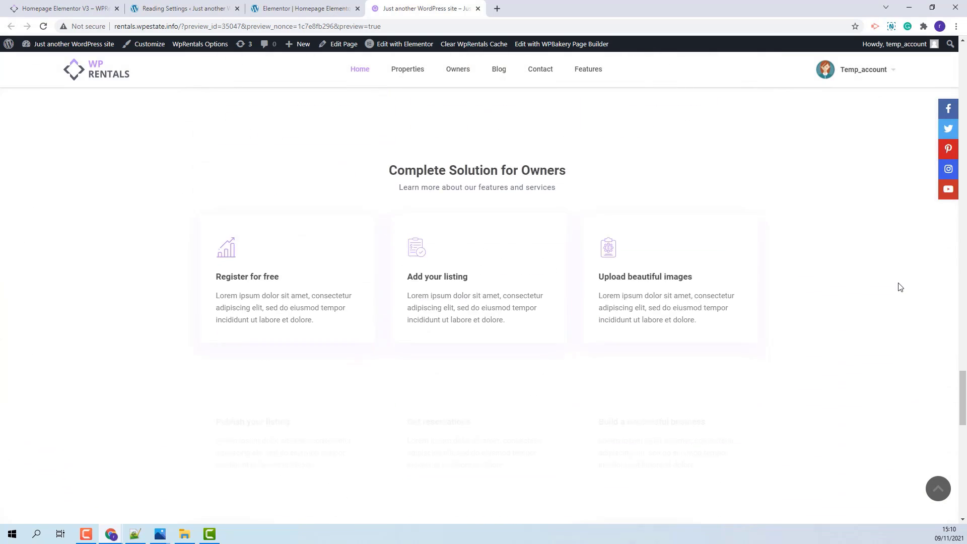
scroll(901, 286, "down", 10)
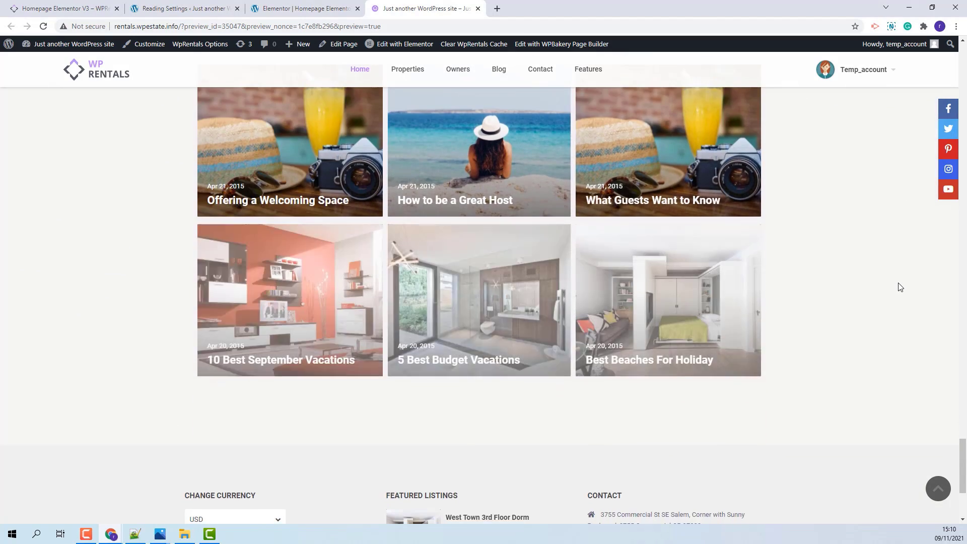